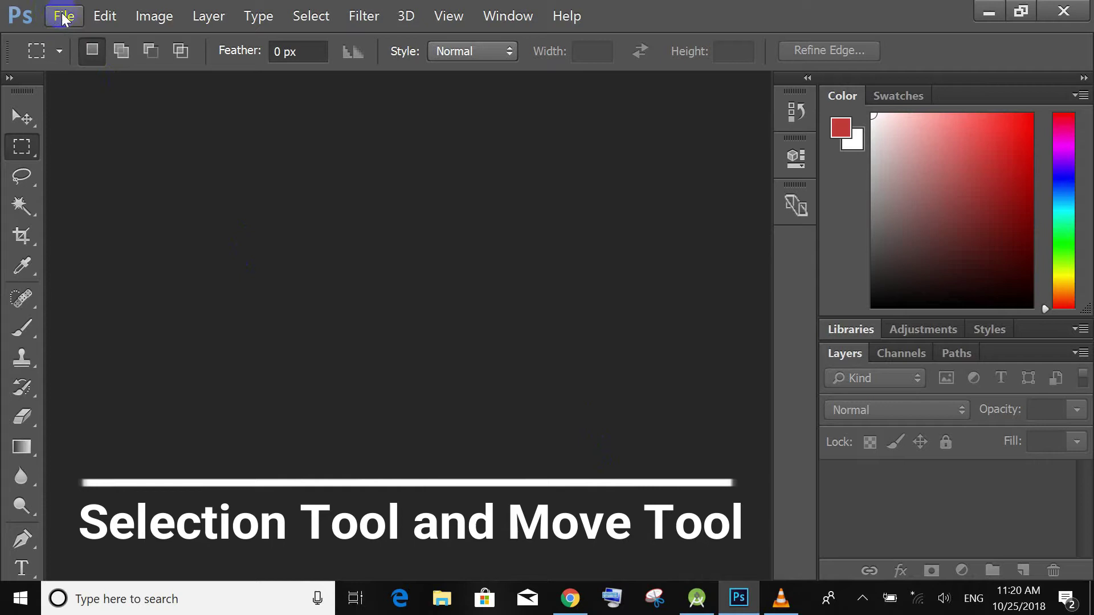
Create Untitled-1 with File > New: 1000 × 1000 px, resolution 30.
{"action": "left_click", "coordinate": [64, 17]}
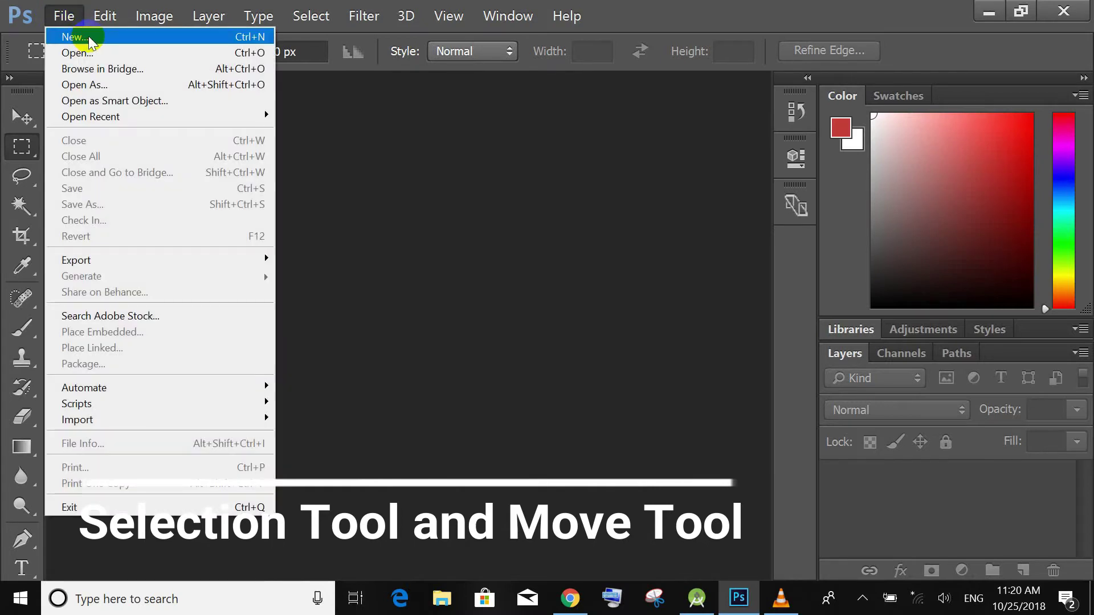
{"action": "left_click", "coordinate": [91, 41]}
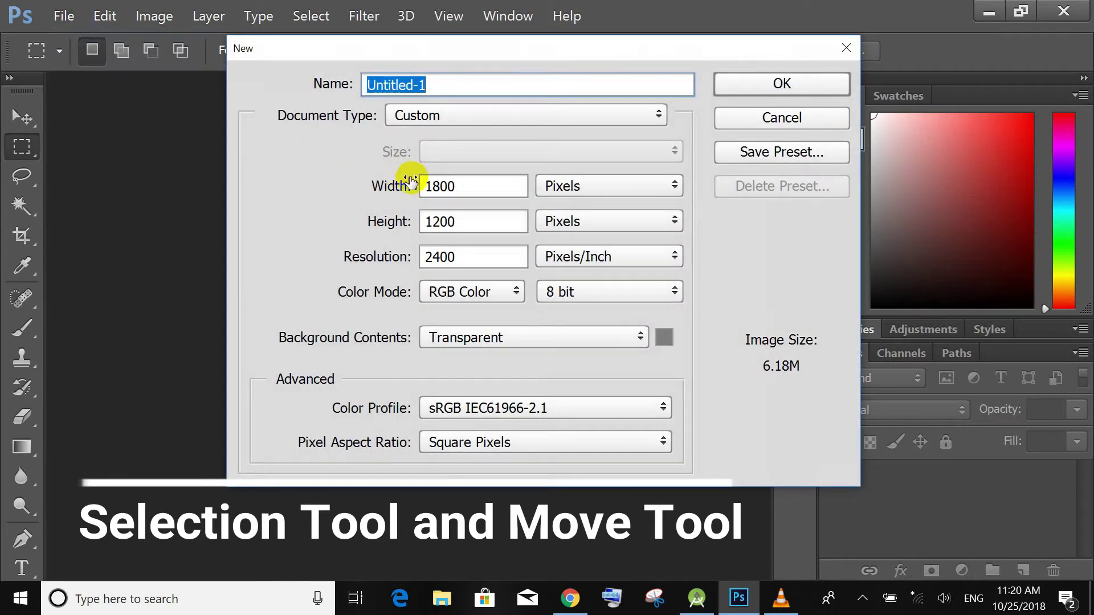
{"action": "mouse_move", "coordinate": [483, 179]}
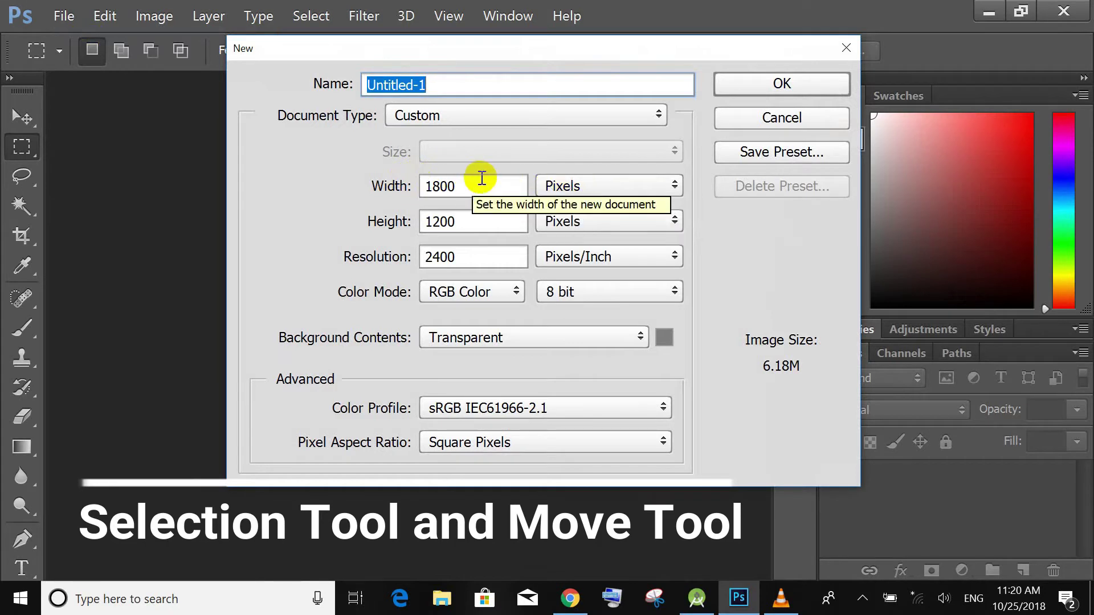
{"action": "left_click", "coordinate": [392, 193]}
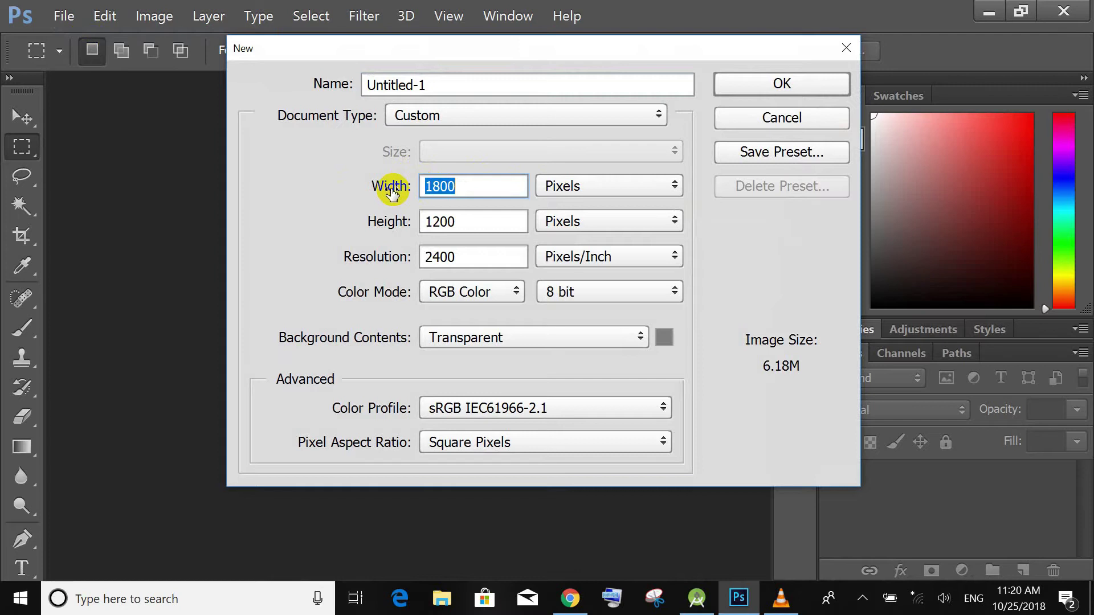
{"action": "type", "text": "1000"}
{"action": "key", "text": "Tab"}
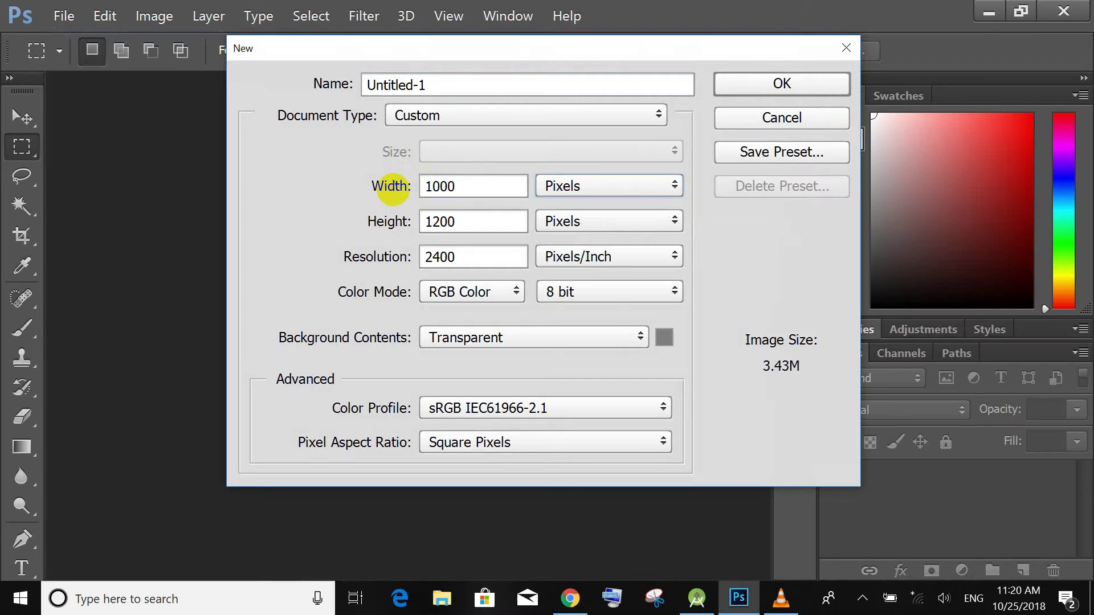
{"action": "type", "text": "1000"}
{"action": "key", "text": "Tab"}
{"action": "key", "text": "Tab"}
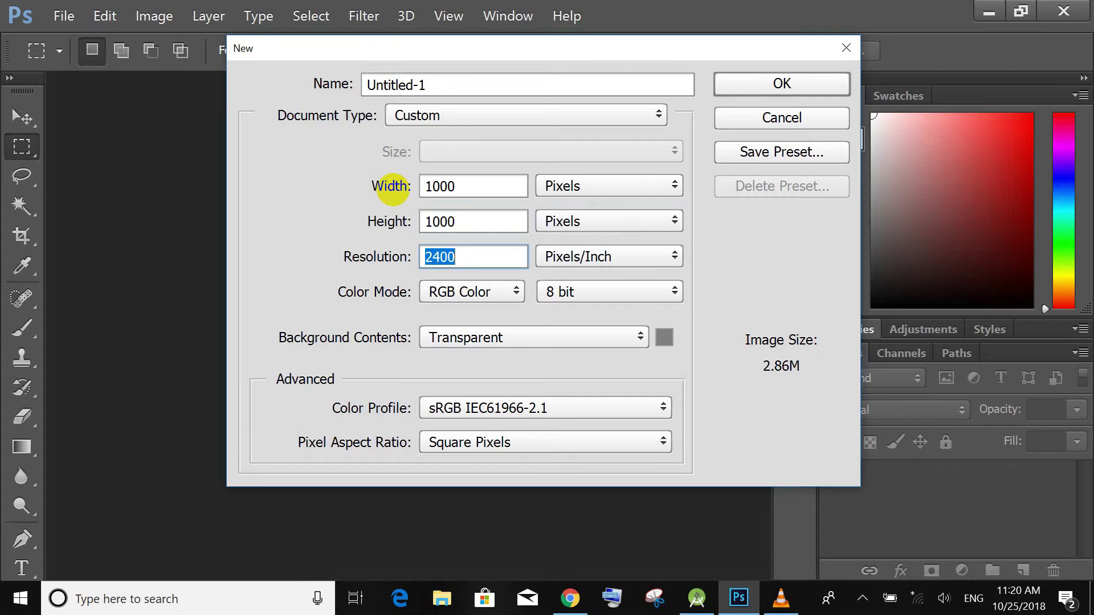
{"action": "type", "text": "3"}
{"action": "key", "text": "BackSpace"}
{"action": "key", "text": "BackSpace"}
{"action": "type", "text": "0"}
{"action": "key", "text": "Return"}
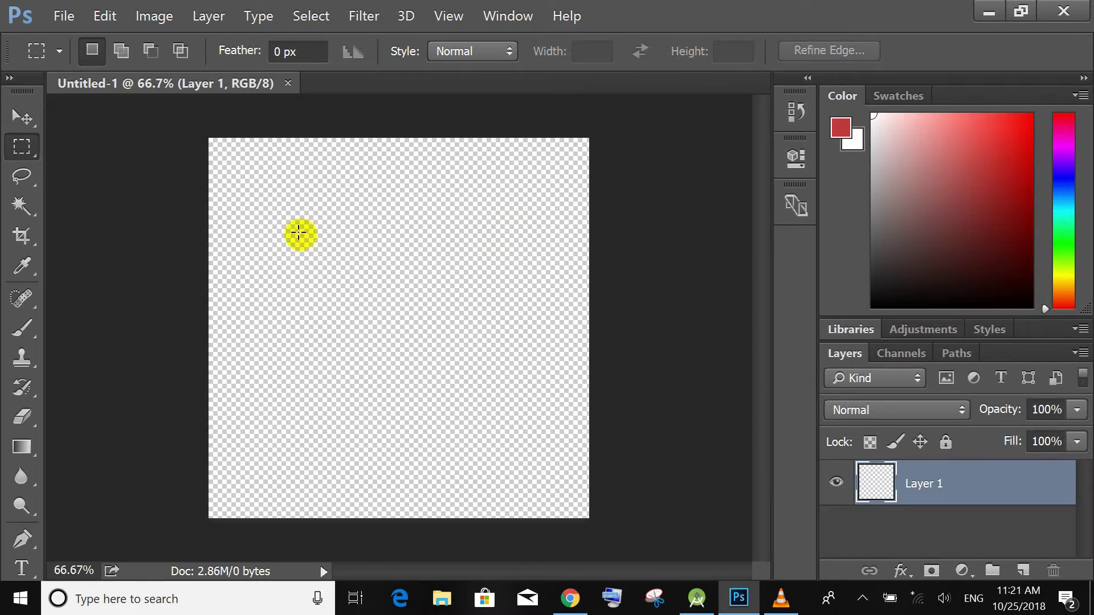
Try a marquee drag, dismiss the Window menu unused, and switch to Google Chrome.
{"action": "left_click_drag", "start_coordinate": [171, 229], "coordinate": [156, 189]}
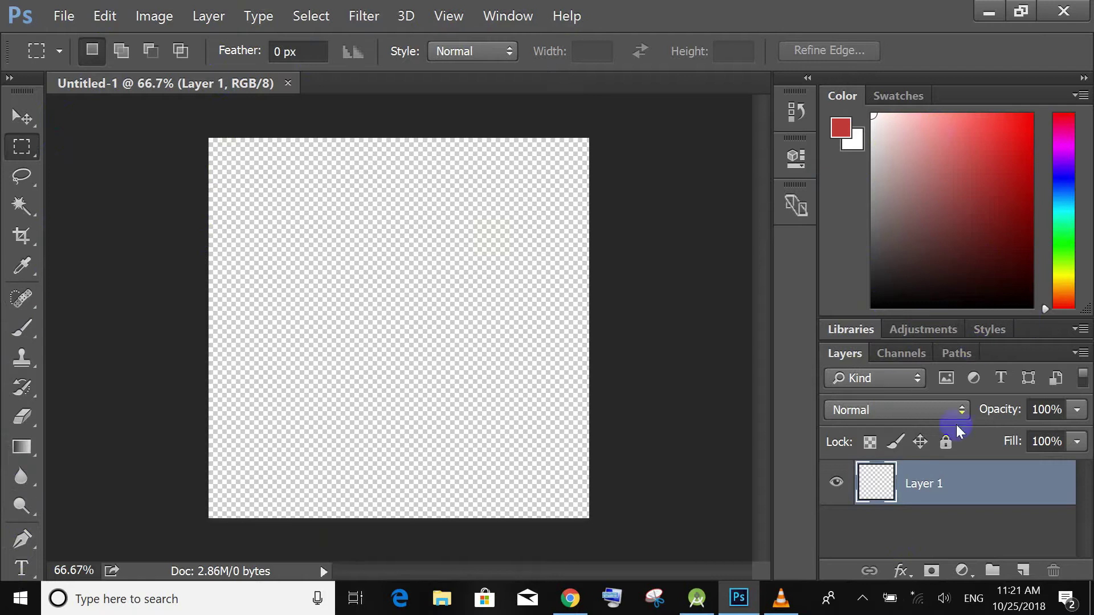
{"action": "left_click", "coordinate": [507, 16]}
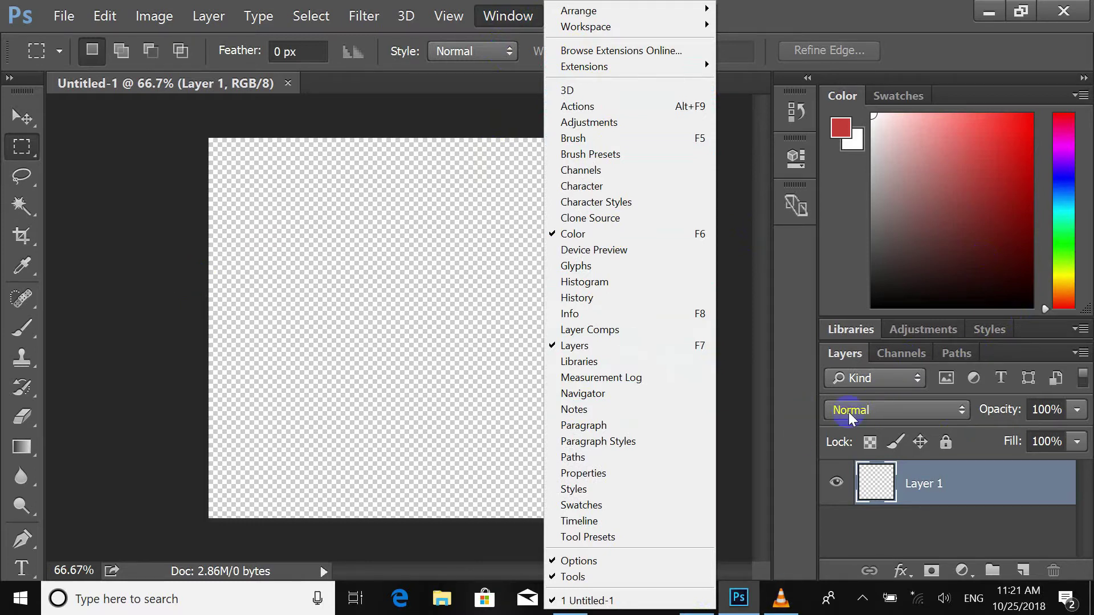
{"action": "left_click", "coordinate": [740, 380]}
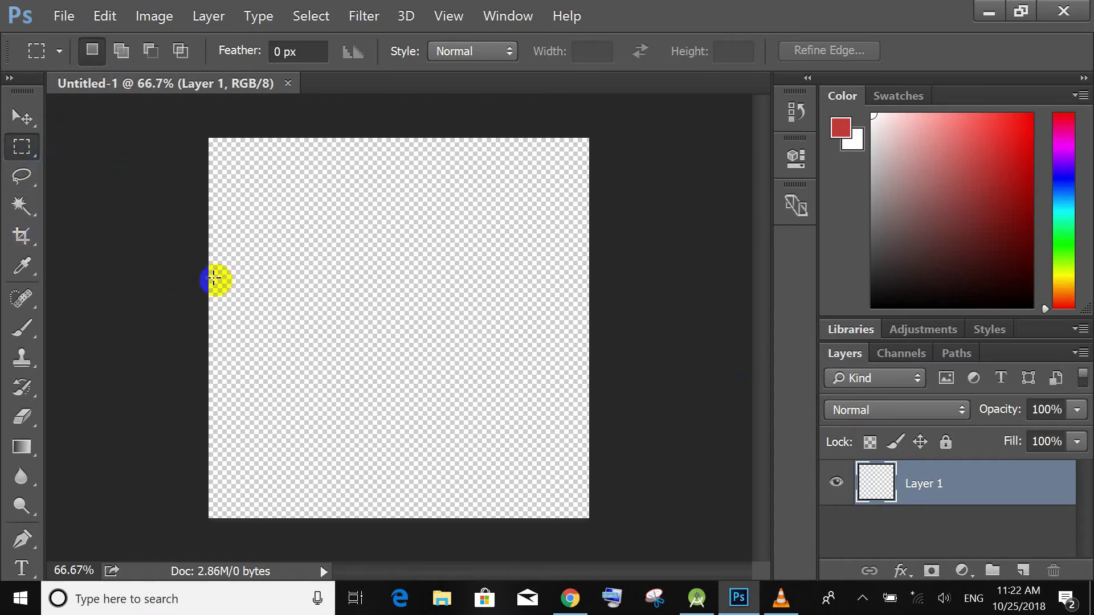
{"action": "left_click", "coordinate": [571, 598]}
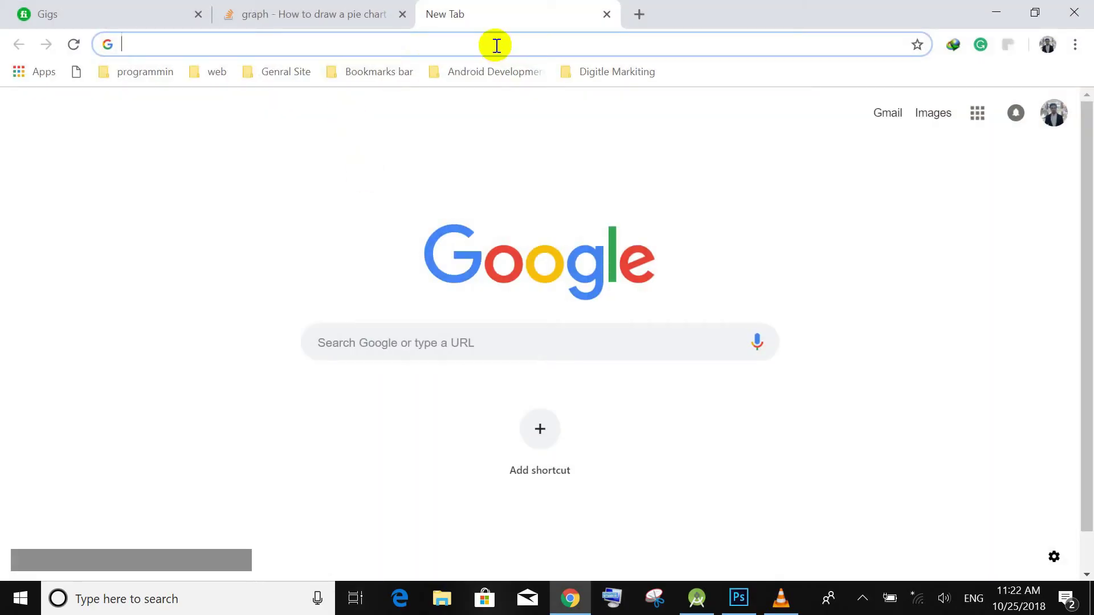
Search Google for 'car images' and reconnect to the available Wi-Fi network.
{"action": "type", "text": "car+"}
{"action": "type", "text": "i"}
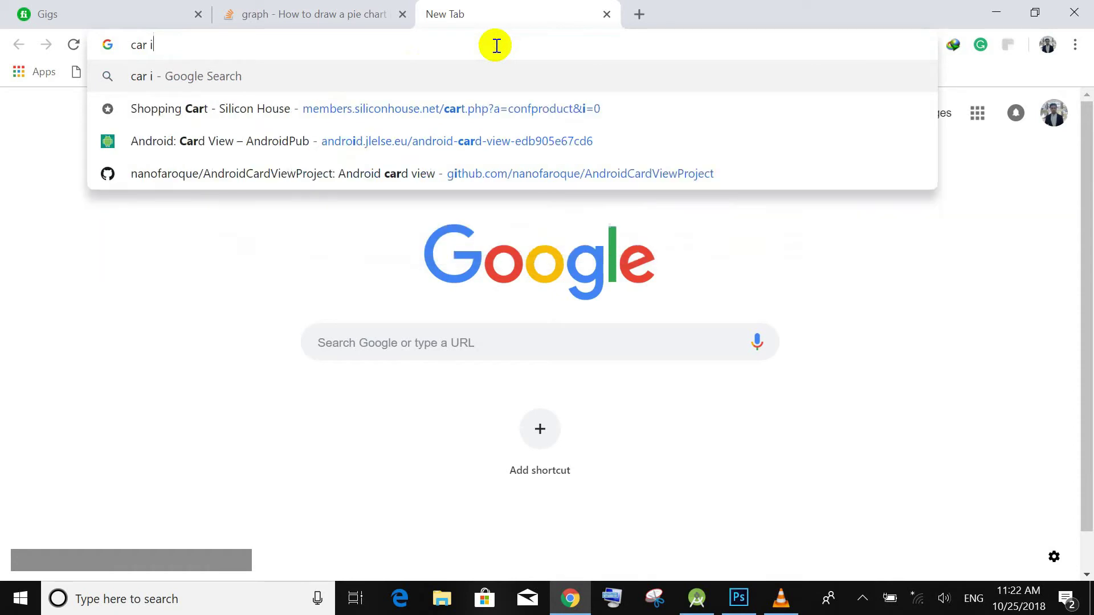
{"action": "type", "text": "mages"}
{"action": "key", "text": "Return"}
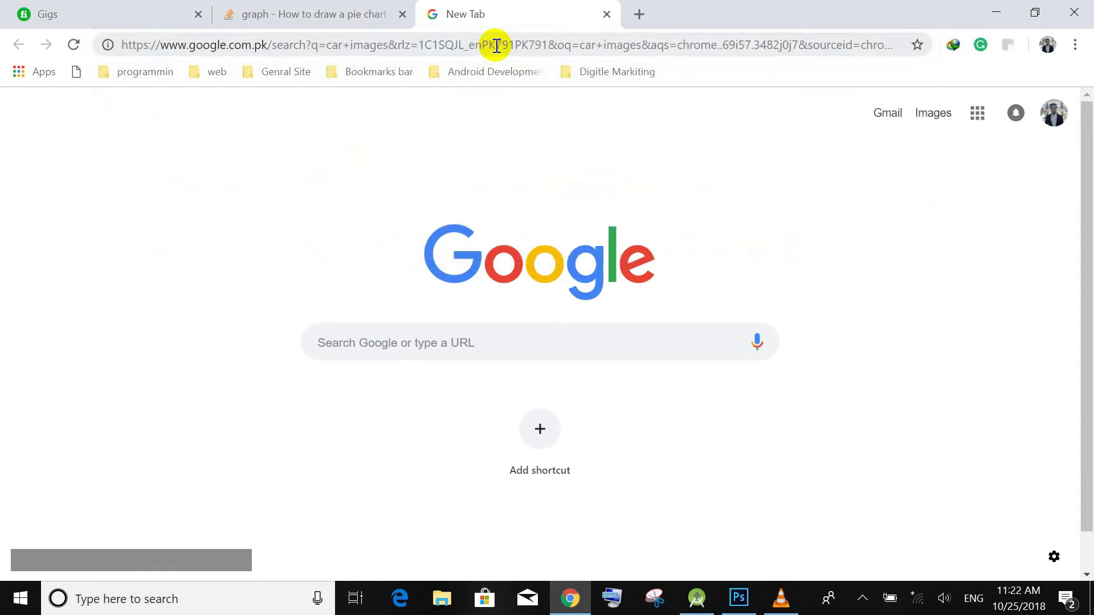
{"action": "left_click", "coordinate": [916, 599]}
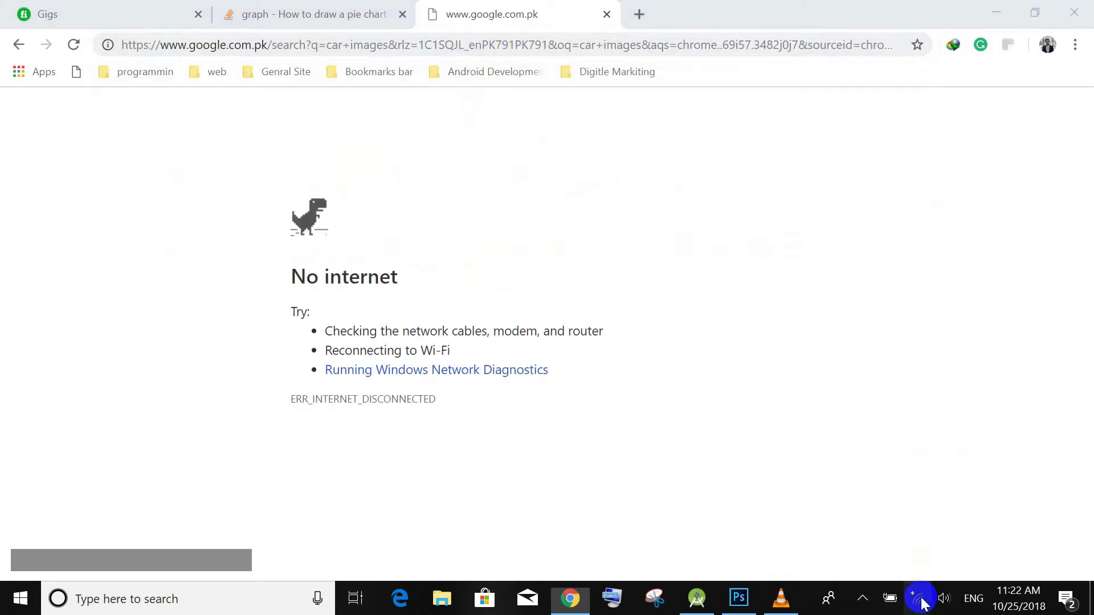
{"action": "left_click", "coordinate": [918, 126]}
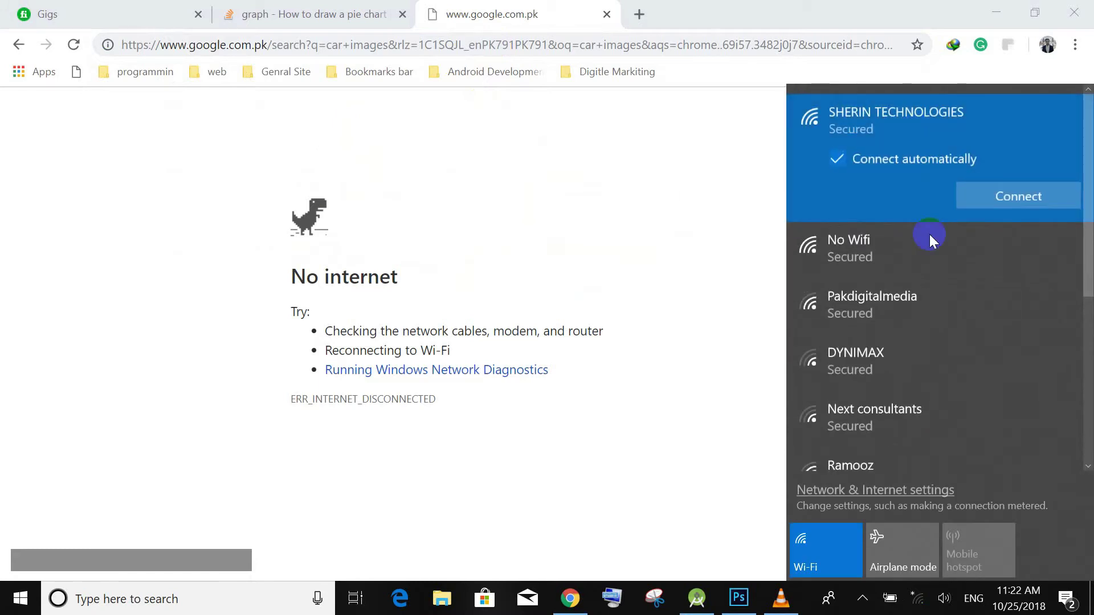
{"action": "left_click", "coordinate": [962, 204]}
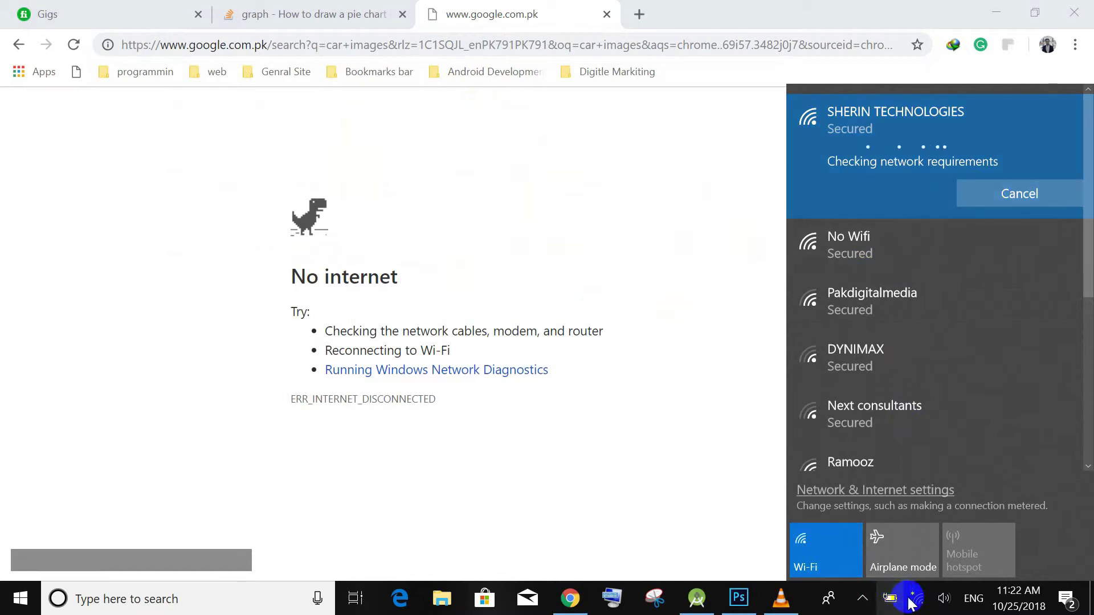
{"action": "left_click", "coordinate": [863, 599]}
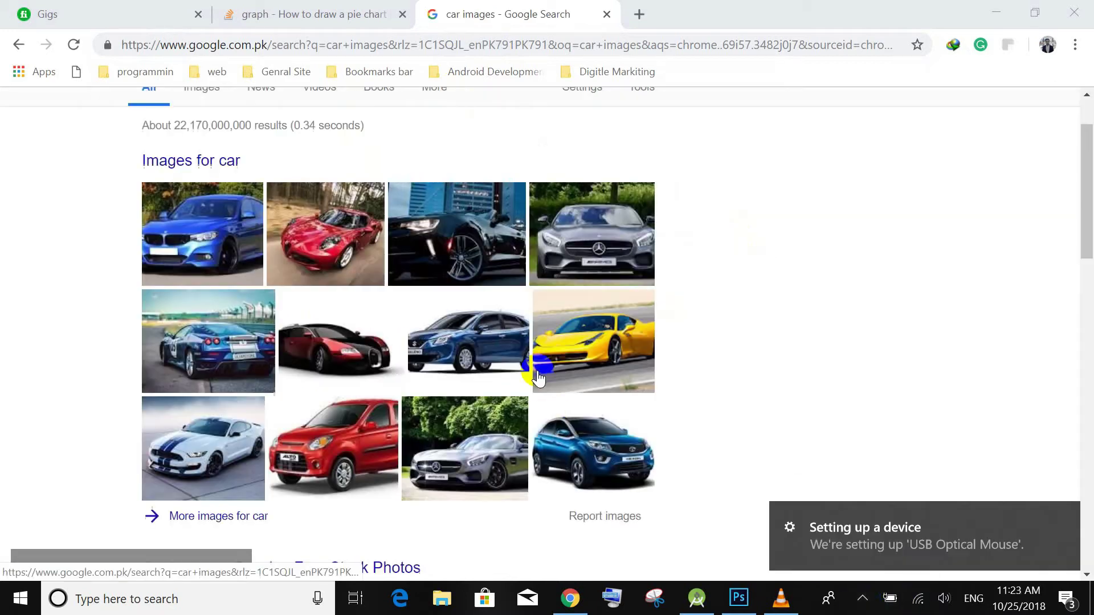
In Images results, preview the silver Mercedes and save it to the Desktop.
{"action": "left_click", "coordinate": [596, 241]}
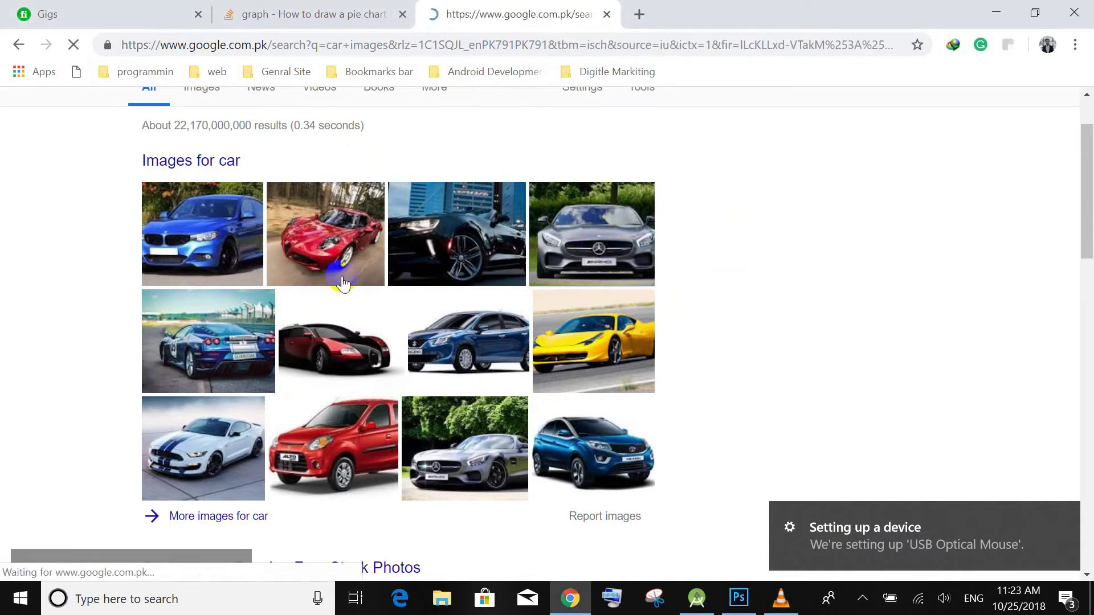
{"action": "scroll", "coordinate": [384, 312], "scroll_direction": "down", "scroll_amount": 5}
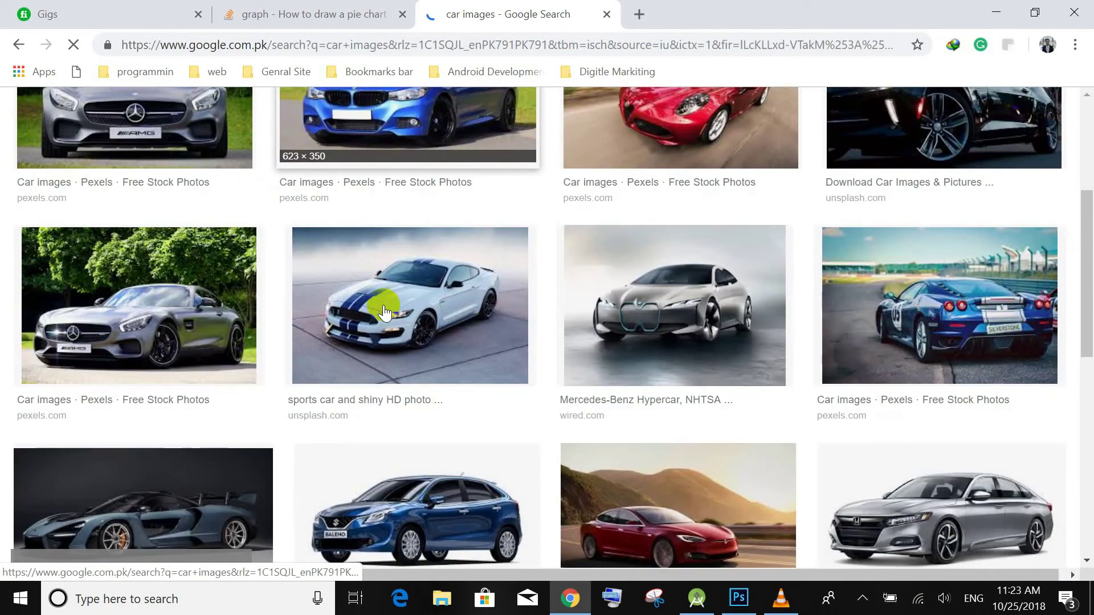
{"action": "scroll", "coordinate": [188, 291], "scroll_direction": "up", "scroll_amount": 3}
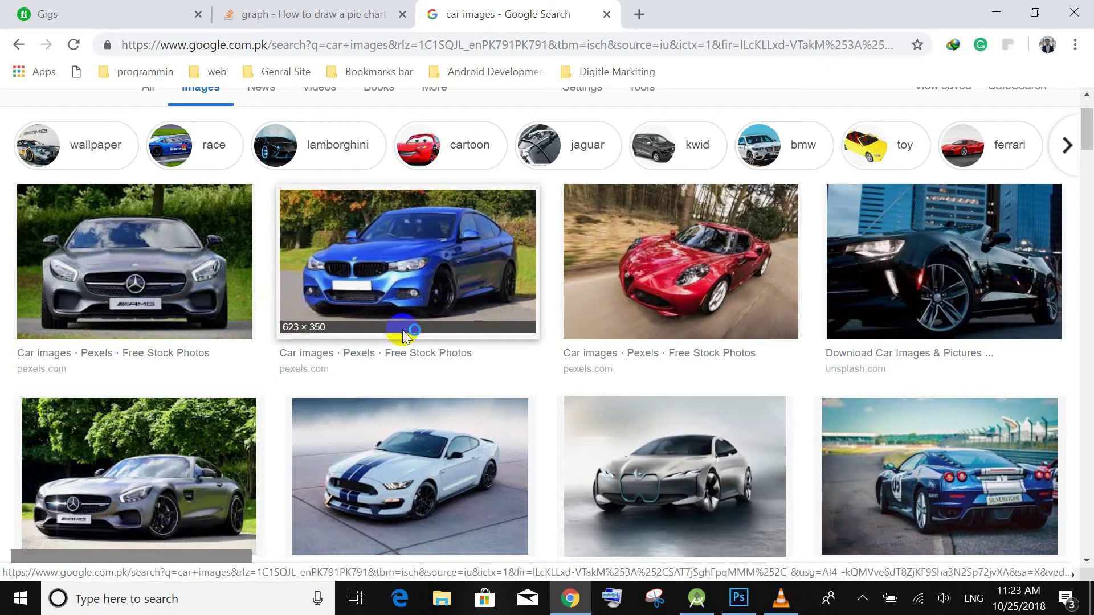
{"action": "scroll", "coordinate": [402, 336], "scroll_direction": "down", "scroll_amount": 2}
{"action": "left_click", "coordinate": [164, 234]}
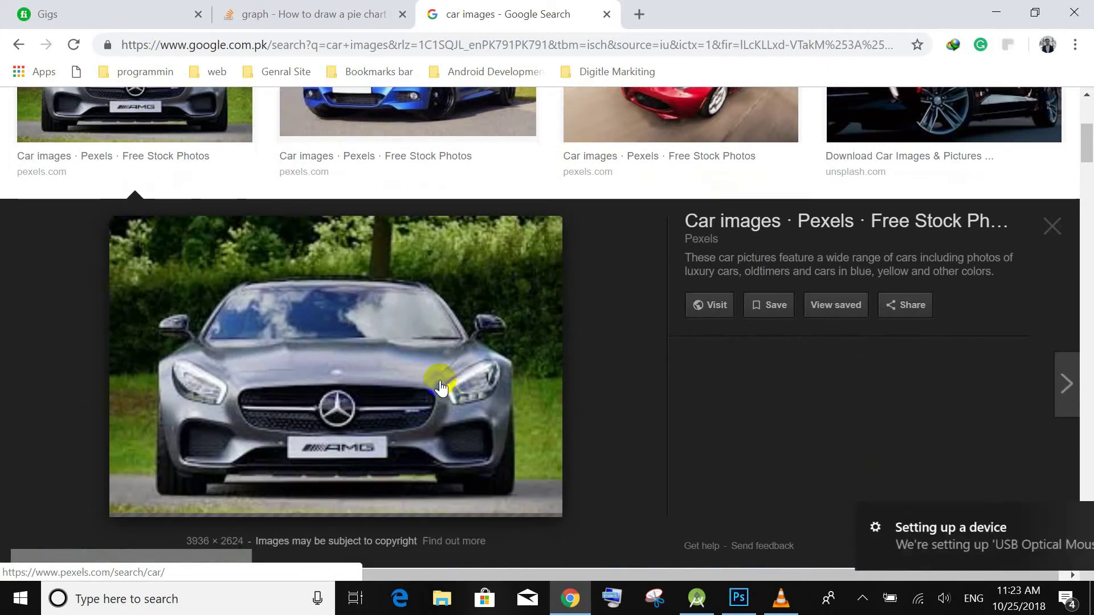
{"action": "right_click", "coordinate": [430, 346]}
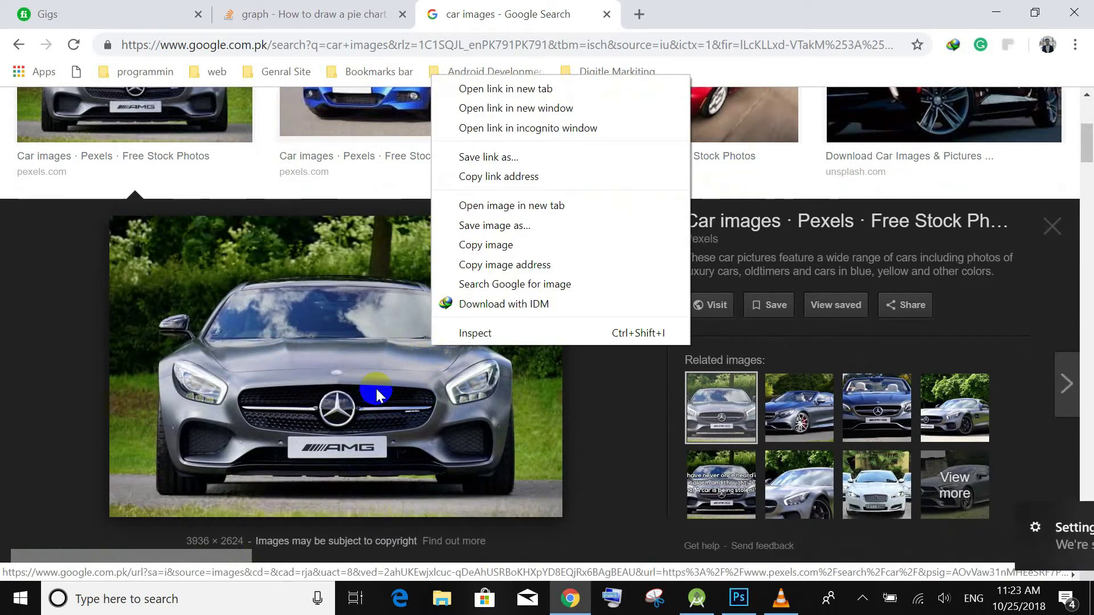
{"action": "left_click", "coordinate": [527, 226]}
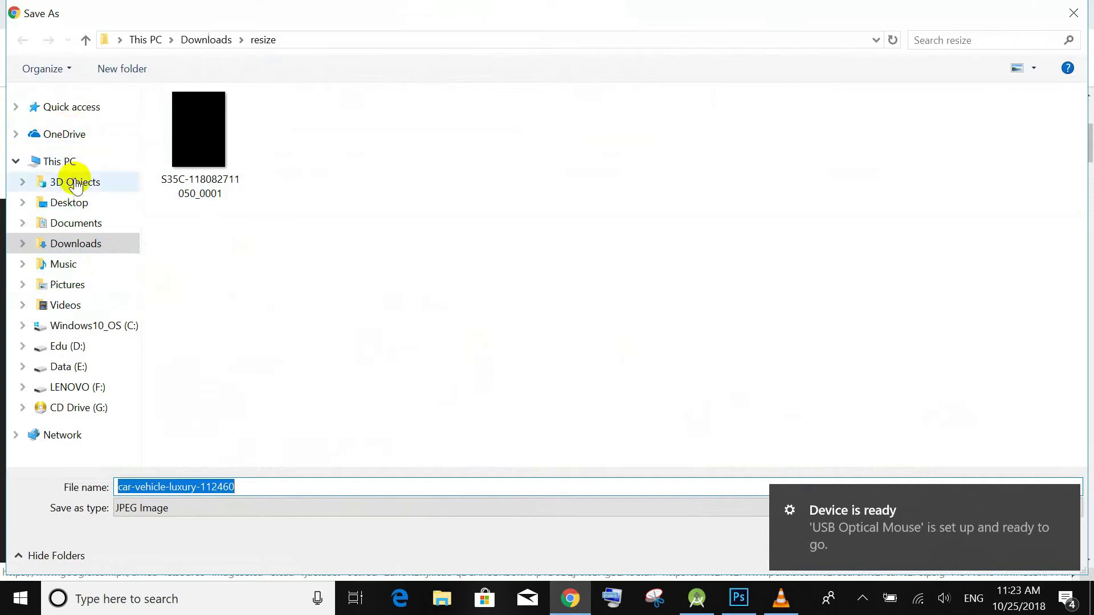
{"action": "left_click", "coordinate": [68, 202]}
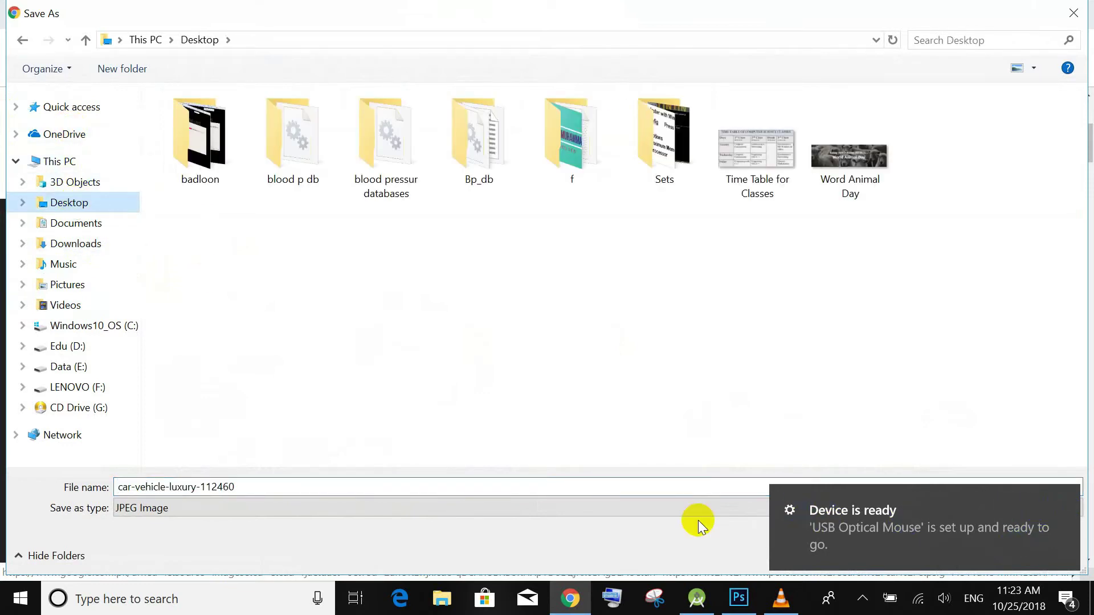
{"action": "left_click", "coordinate": [1062, 512]}
Finish saving the Mercedes photo and search Google for 'baby images hd'.
{"action": "left_click", "coordinate": [955, 553]}
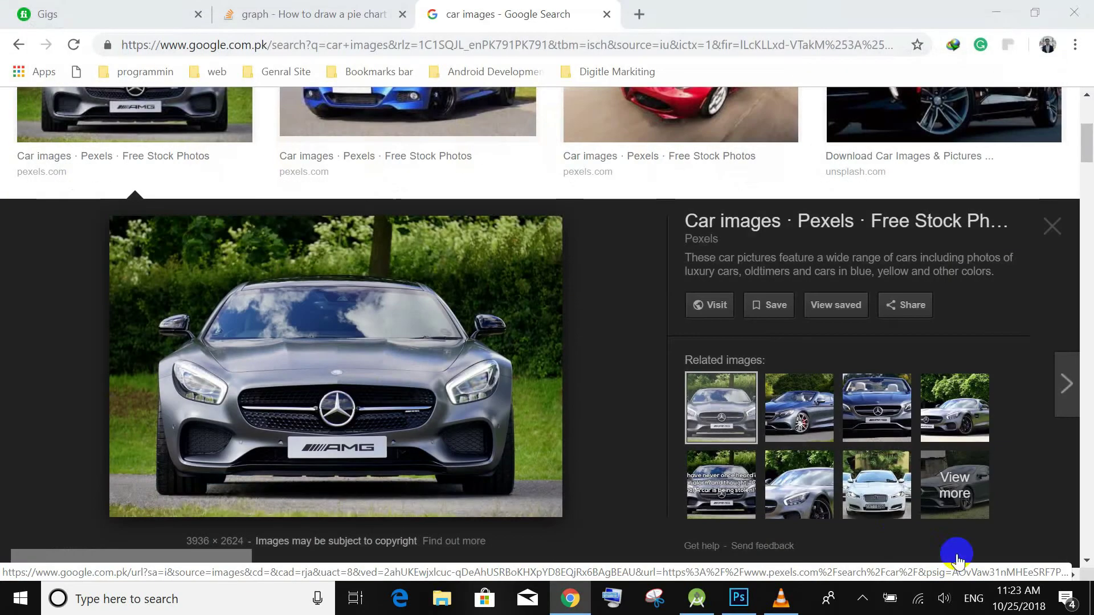
{"action": "scroll", "coordinate": [684, 228], "scroll_direction": "up", "scroll_amount": 5}
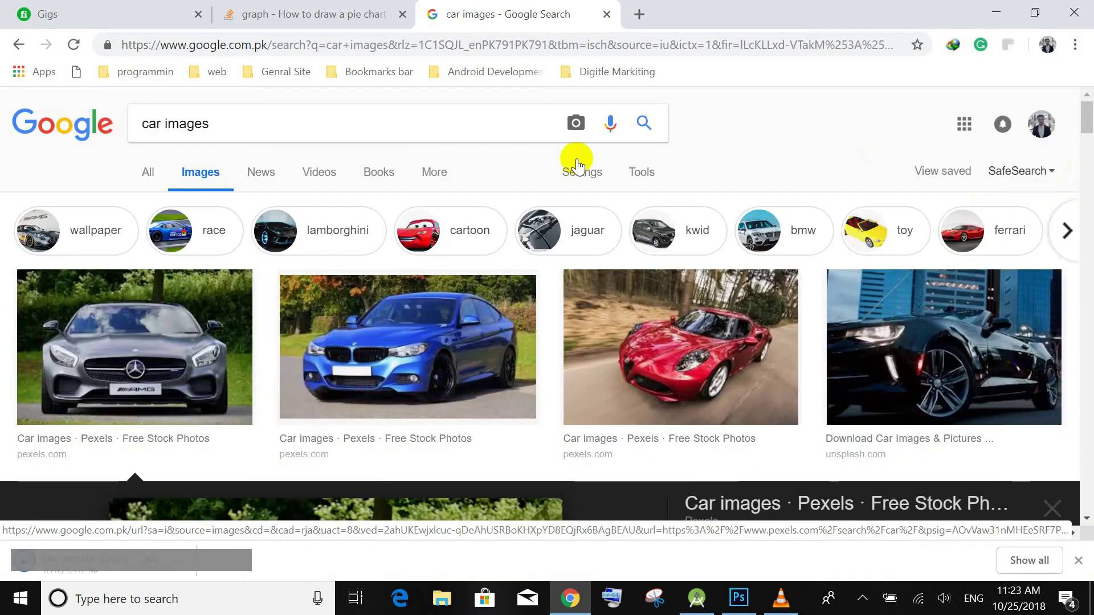
{"action": "left_click_drag", "start_coordinate": [215, 122], "coordinate": [82, 137]}
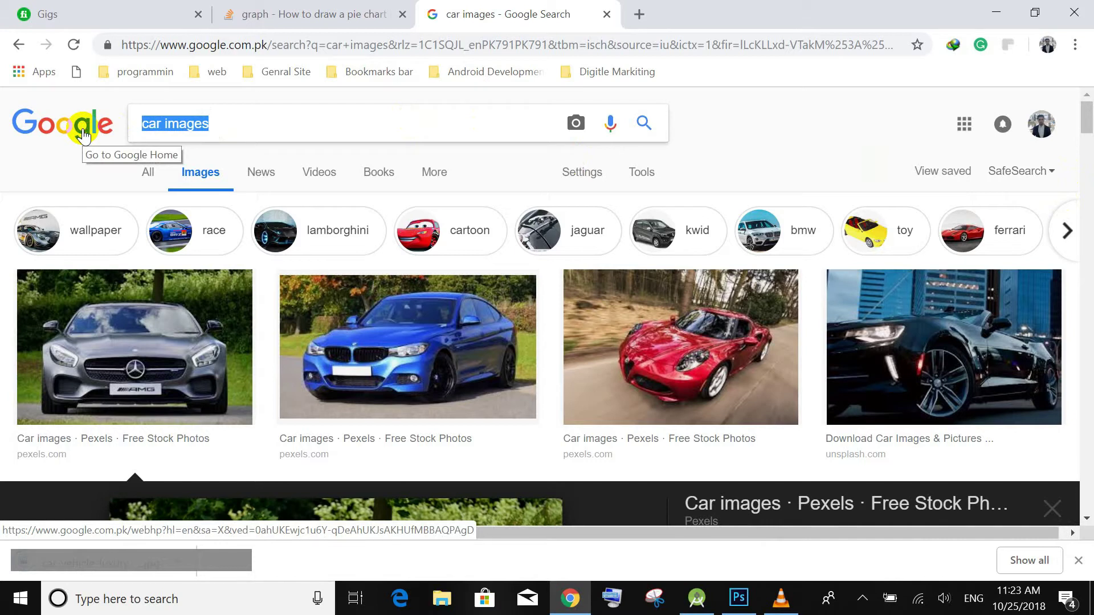
{"action": "type", "text": "baby iamges"}
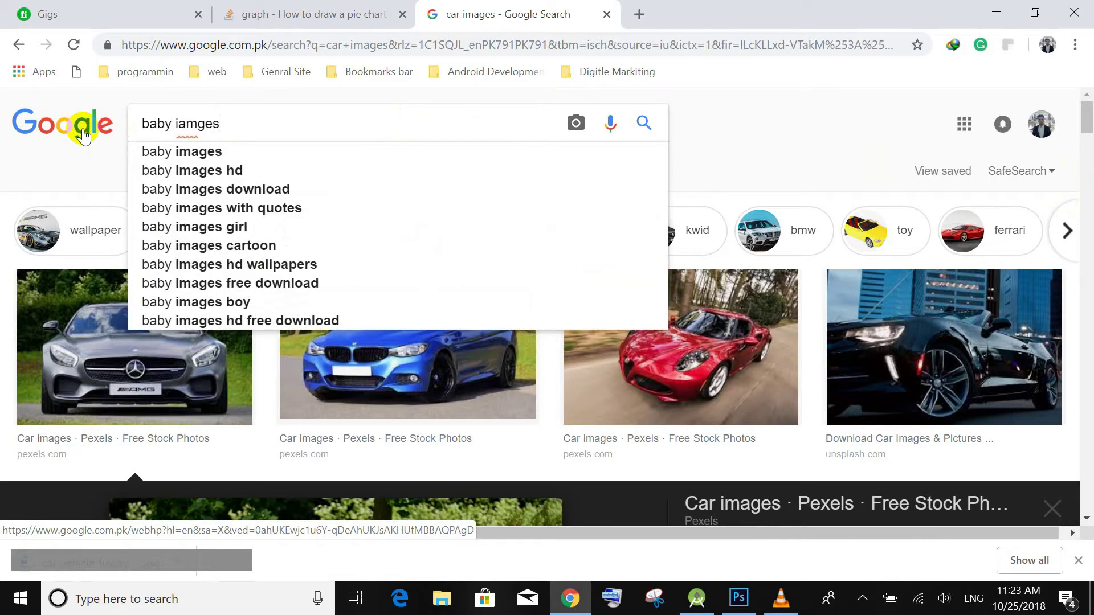
{"action": "key", "text": "Down"}
{"action": "type", "text": "hd"}
{"action": "key", "text": "Return"}
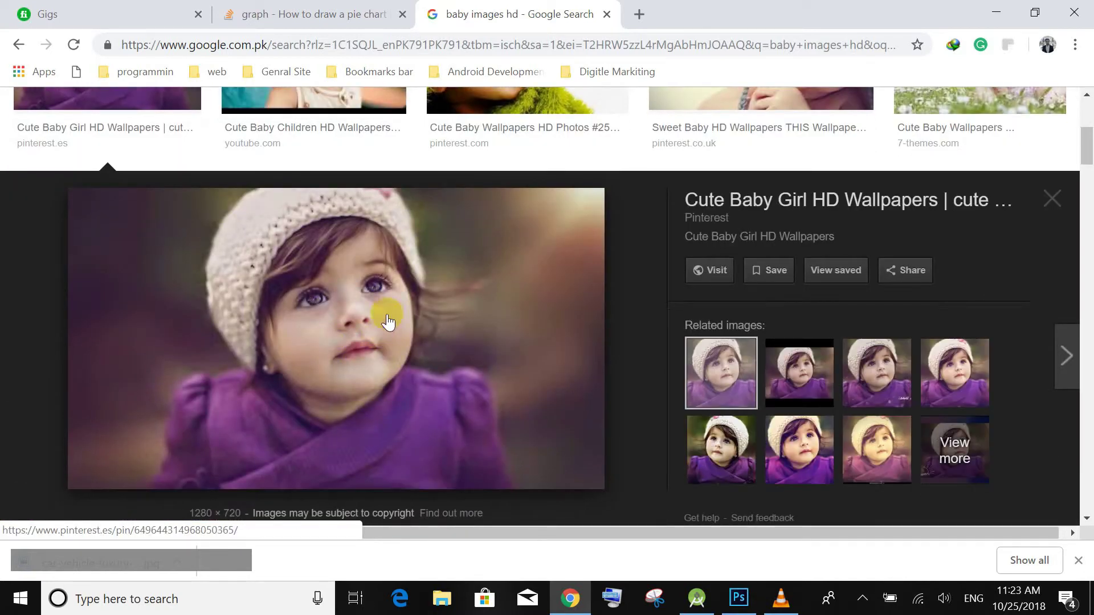
Save the baby-girl preview photo to the Desktop, then minimize Chrome.
{"action": "right_click", "coordinate": [384, 304]}
{"action": "left_click", "coordinate": [476, 454]}
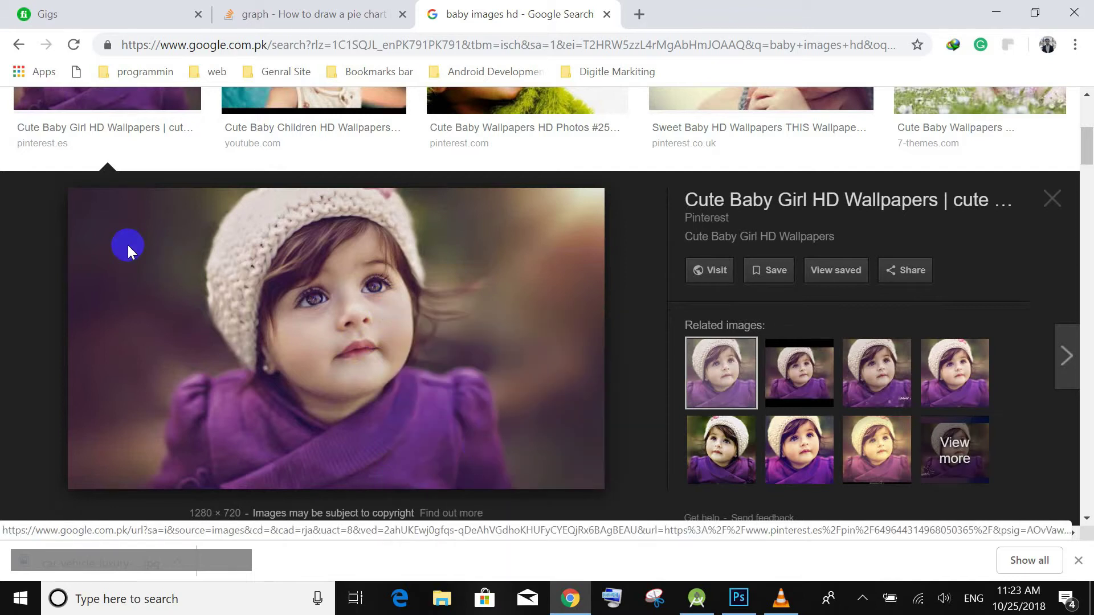
{"action": "left_click", "coordinate": [121, 204]}
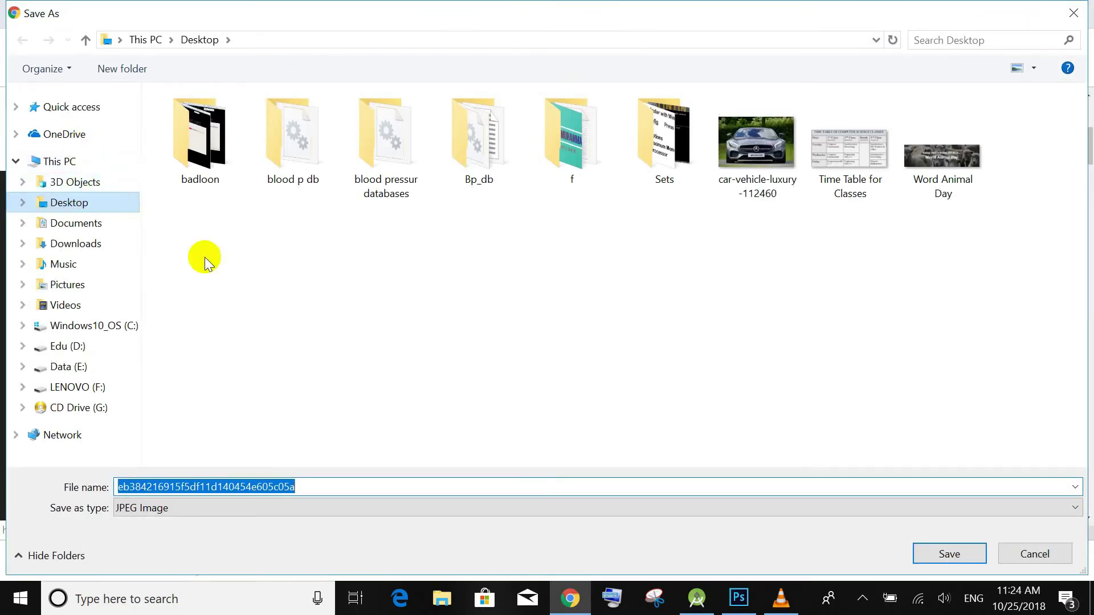
{"action": "left_click", "coordinate": [949, 554]}
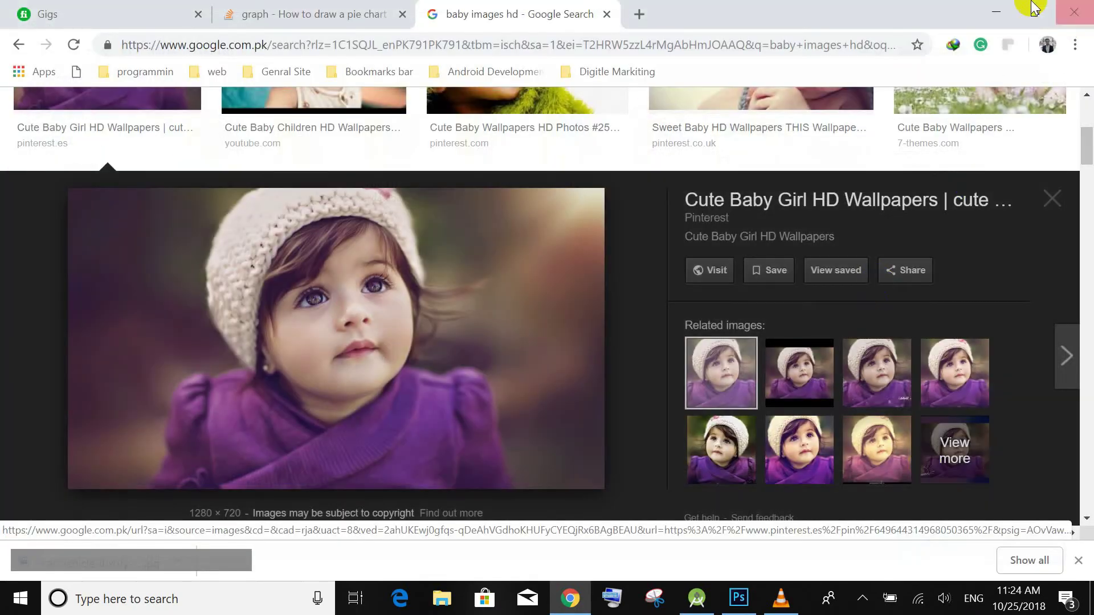
{"action": "left_click", "coordinate": [994, 11]}
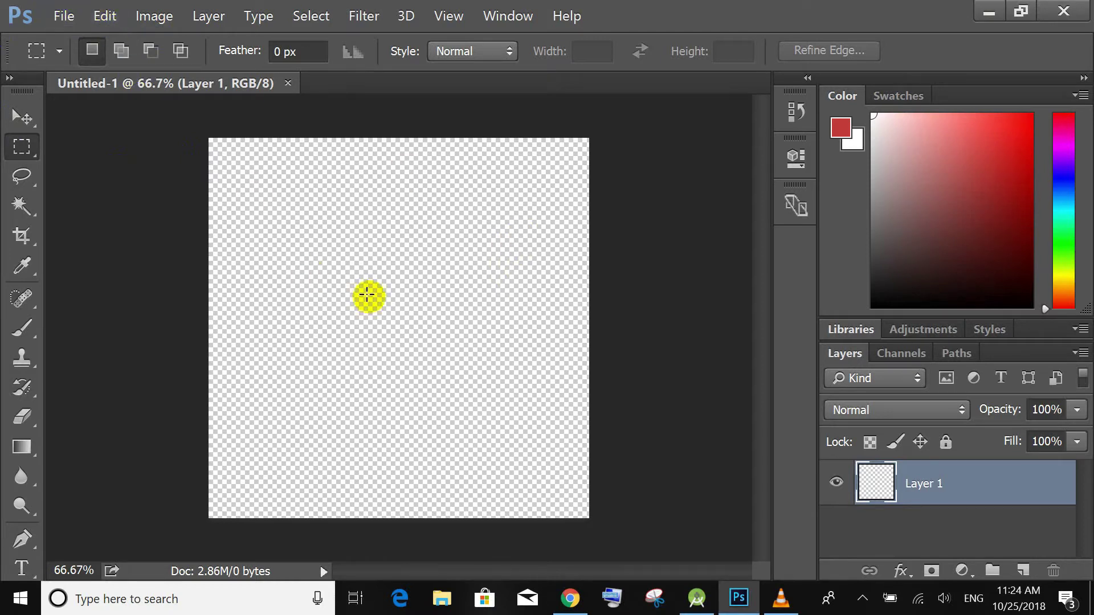
Switch to the Clone Stamp tool with S, drag on the canvas, and reach the File menu.
{"action": "left_click", "coordinate": [176, 127]}
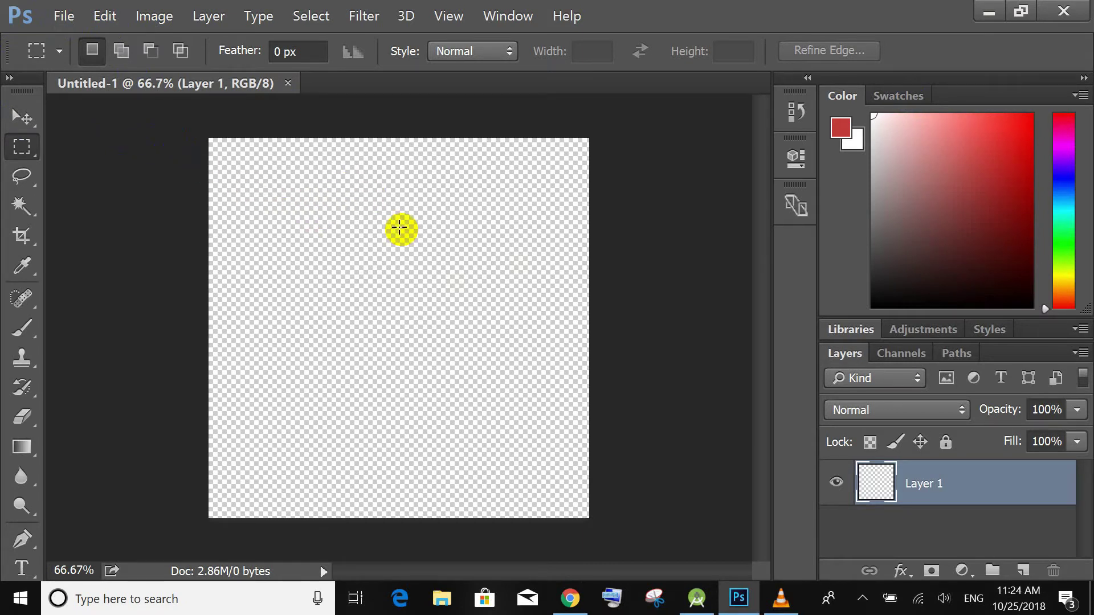
{"action": "key", "text": "s"}
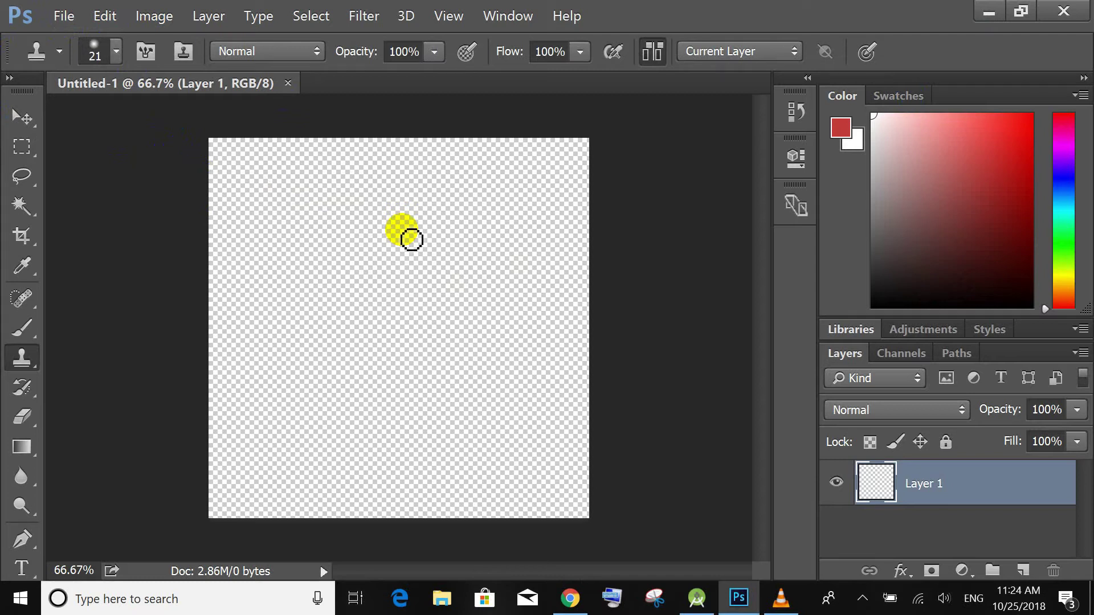
{"action": "left_click_drag", "start_coordinate": [464, 118], "coordinate": [628, 188]}
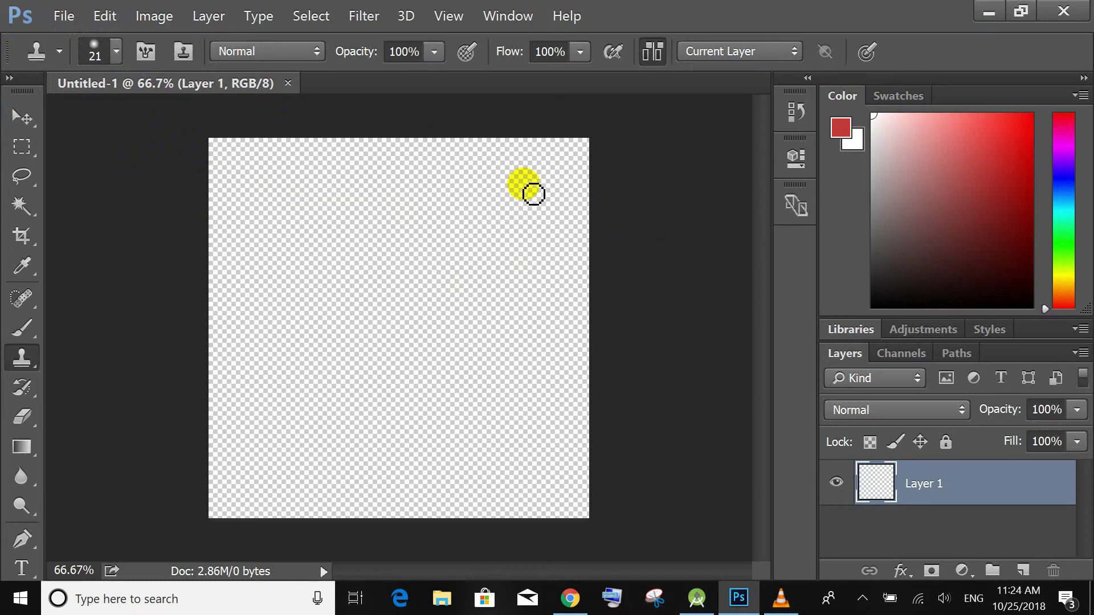
{"action": "left_click", "coordinate": [63, 19]}
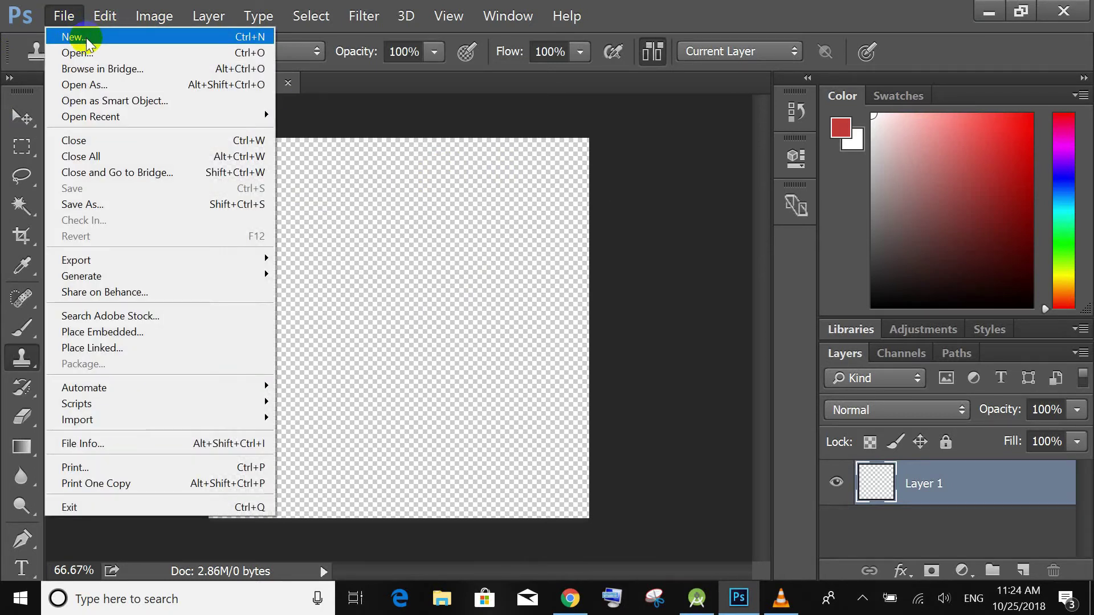
Cancel File > New and open the saved baby JPG from the Desktop.
{"action": "left_click", "coordinate": [86, 39]}
{"action": "left_click", "coordinate": [766, 116]}
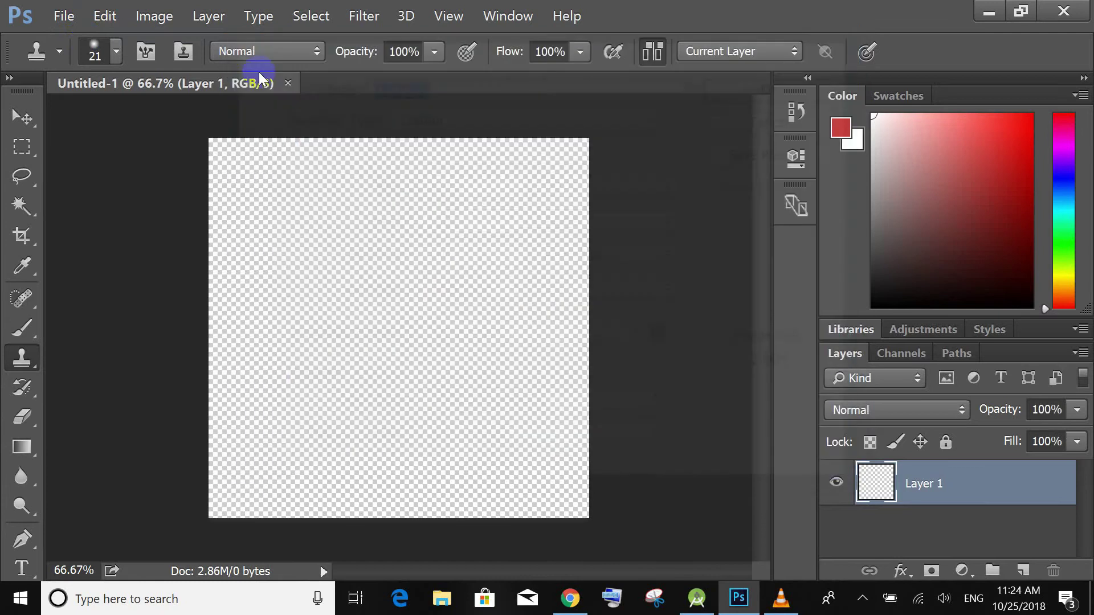
{"action": "left_click", "coordinate": [74, 22]}
{"action": "left_click", "coordinate": [597, 279]}
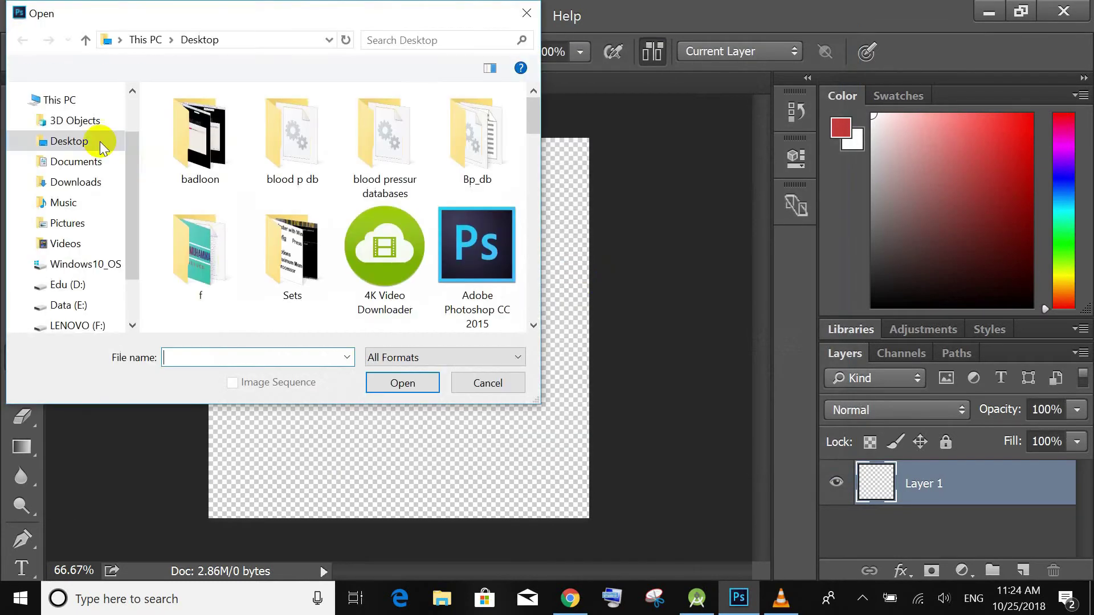
{"action": "scroll", "coordinate": [342, 296], "scroll_direction": "down", "scroll_amount": 3}
{"action": "scroll", "coordinate": [392, 295], "scroll_direction": "down", "scroll_amount": 3}
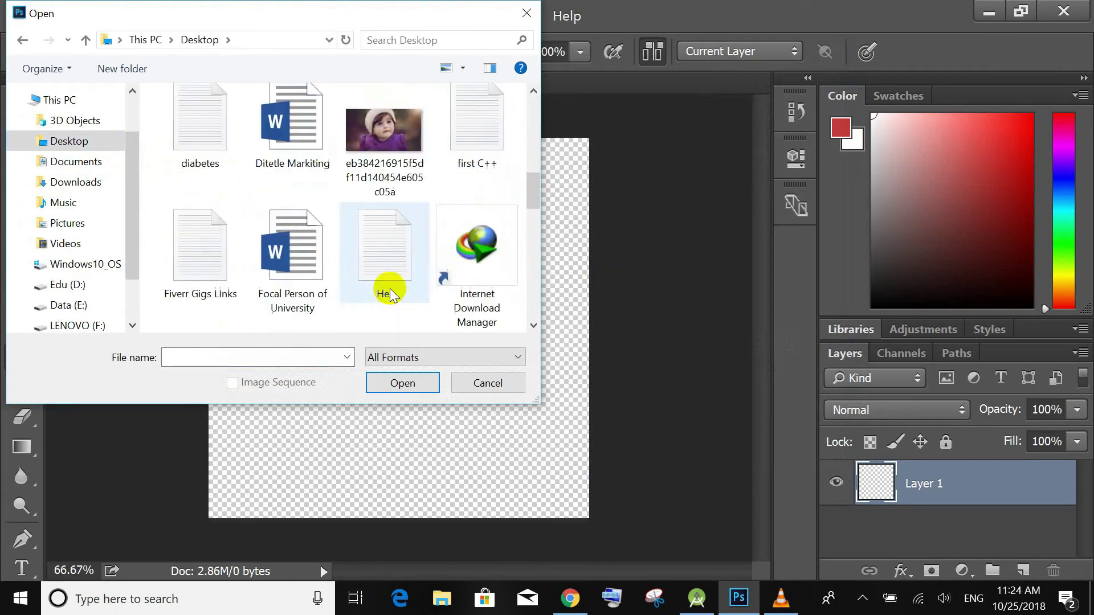
{"action": "double_click", "coordinate": [384, 130]}
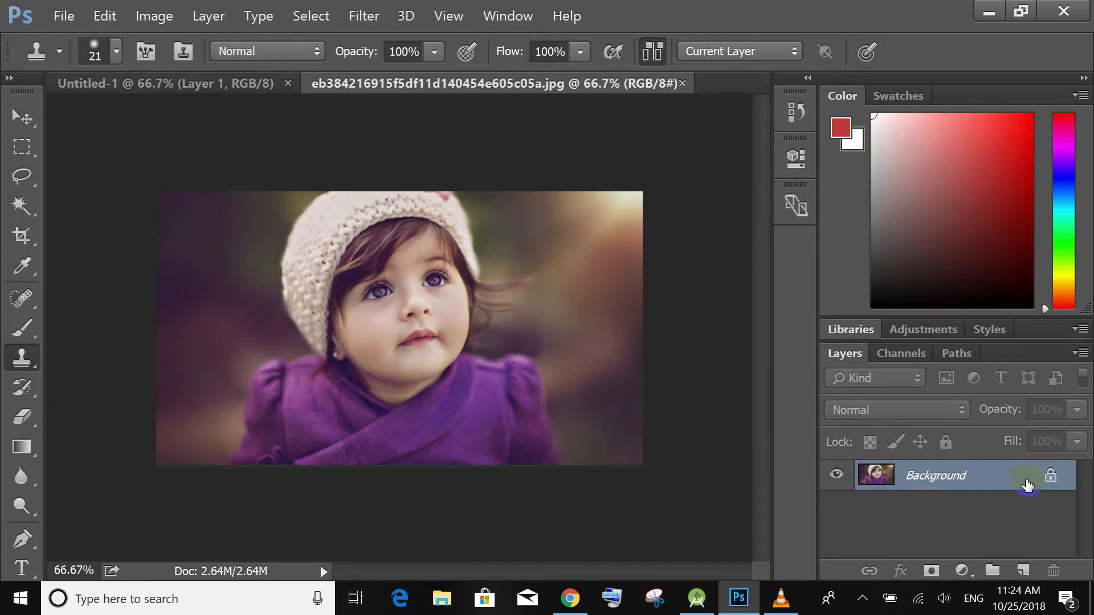
Unlock the Background into Layer 0, cancelling the Layer Style dialog.
{"action": "left_click", "coordinate": [1051, 476]}
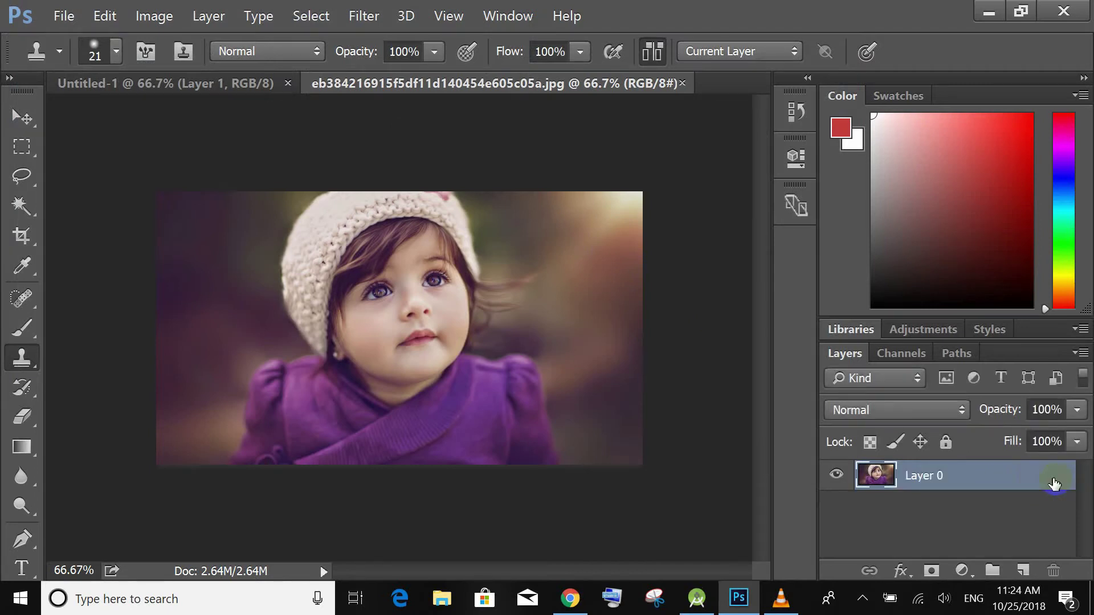
{"action": "double_click", "coordinate": [911, 469]}
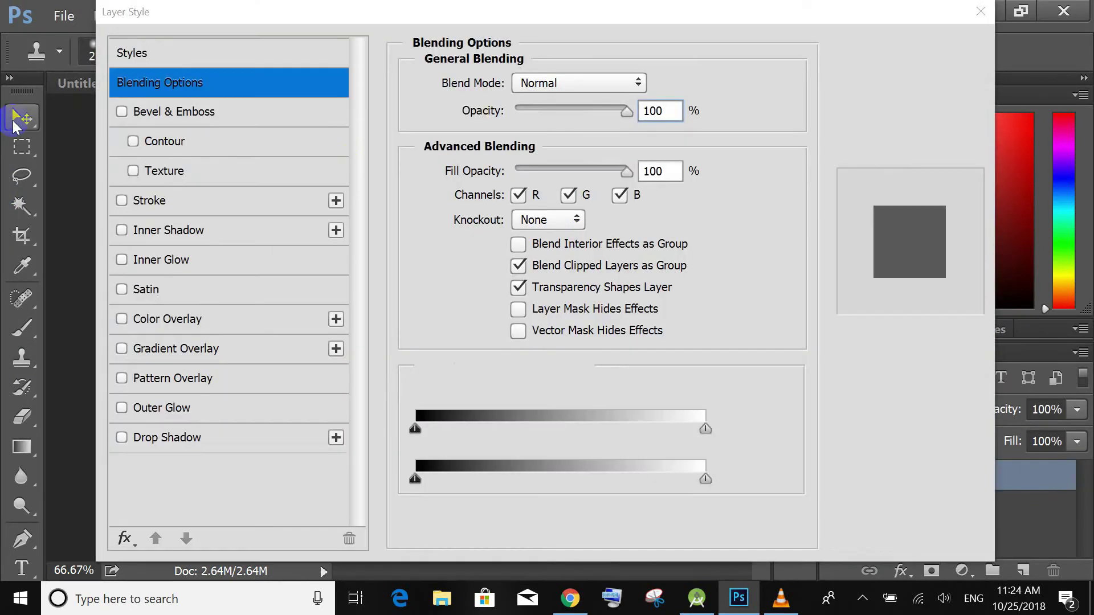
{"action": "left_click", "coordinate": [860, 82]}
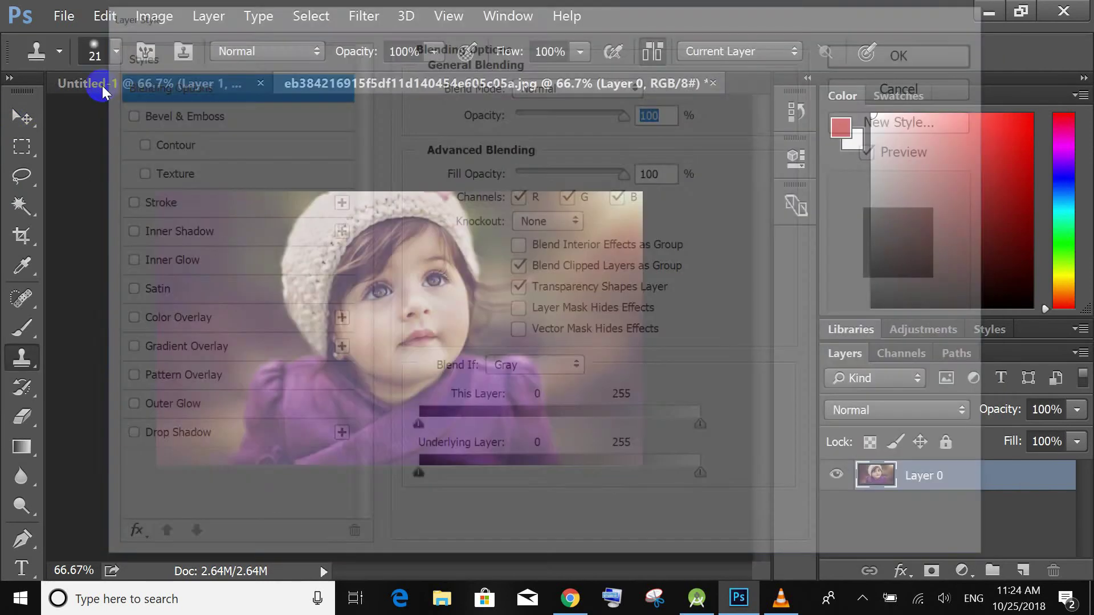
Click around the photo and try the Magic Wand, Brush, Eyedropper and Gradient tools.
{"action": "left_click", "coordinate": [402, 294]}
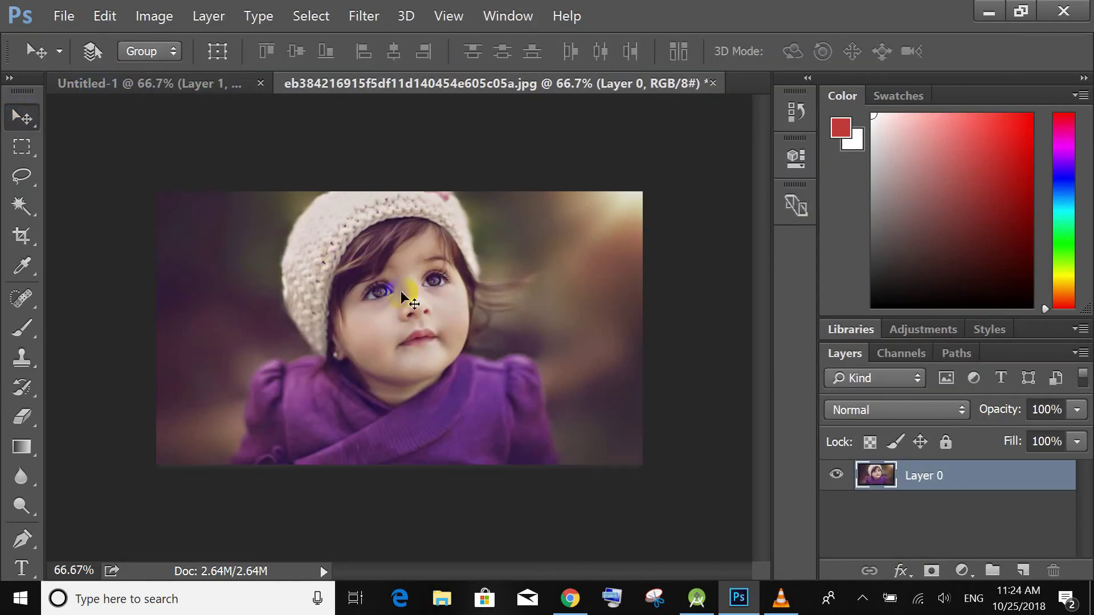
{"action": "left_click", "coordinate": [424, 297]}
{"action": "left_click", "coordinate": [436, 325]}
{"action": "left_click", "coordinate": [20, 204]}
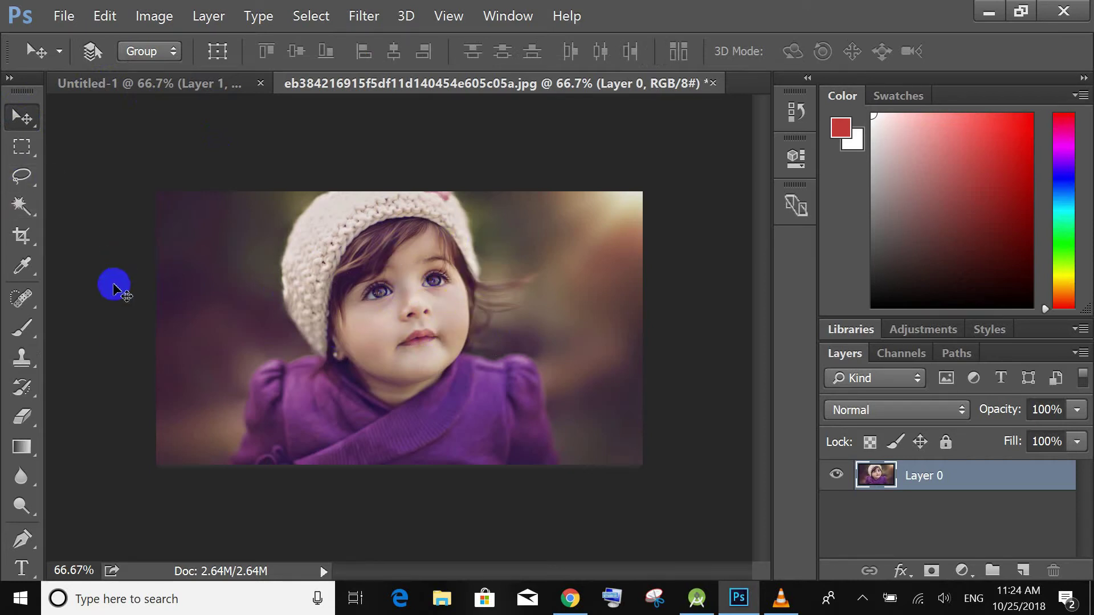
{"action": "left_click", "coordinate": [21, 327]}
{"action": "left_click", "coordinate": [23, 266]}
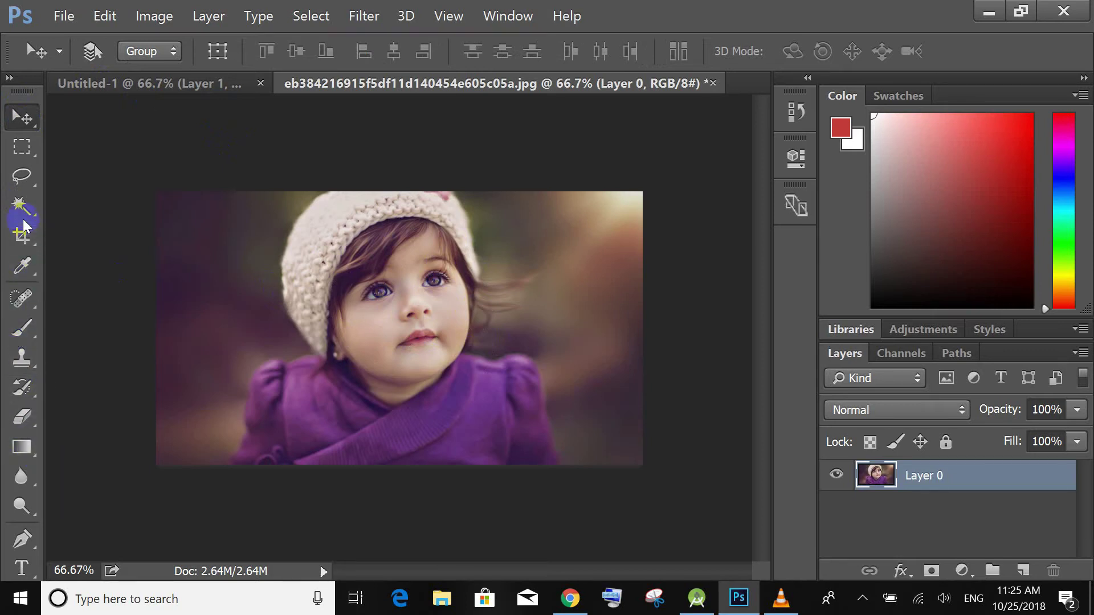
{"action": "left_click", "coordinate": [23, 448]}
{"action": "left_click", "coordinate": [53, 359]}
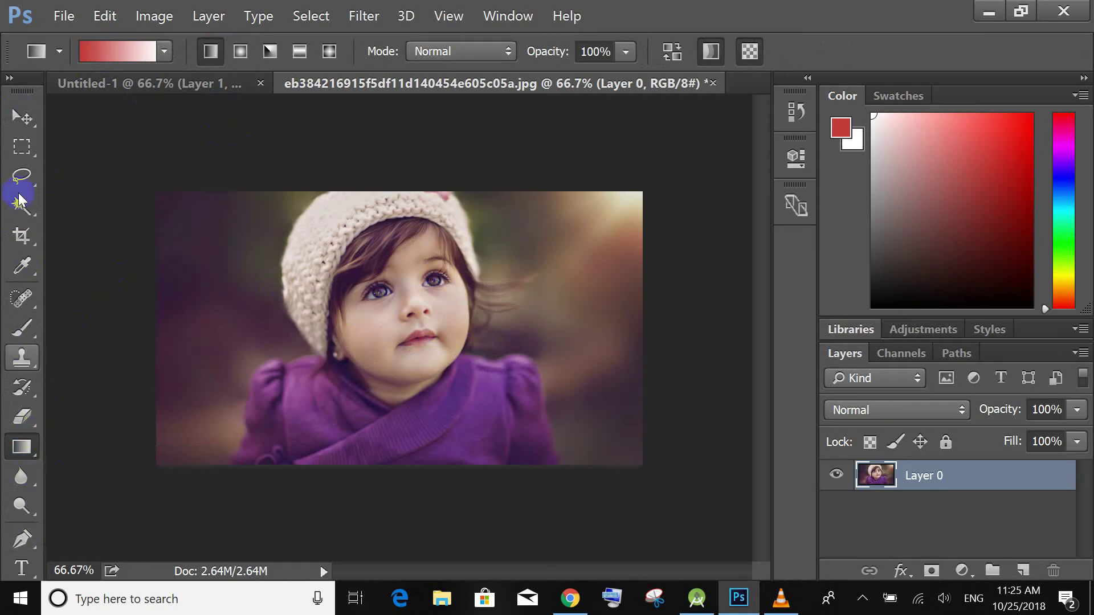
{"action": "left_click", "coordinate": [22, 116]}
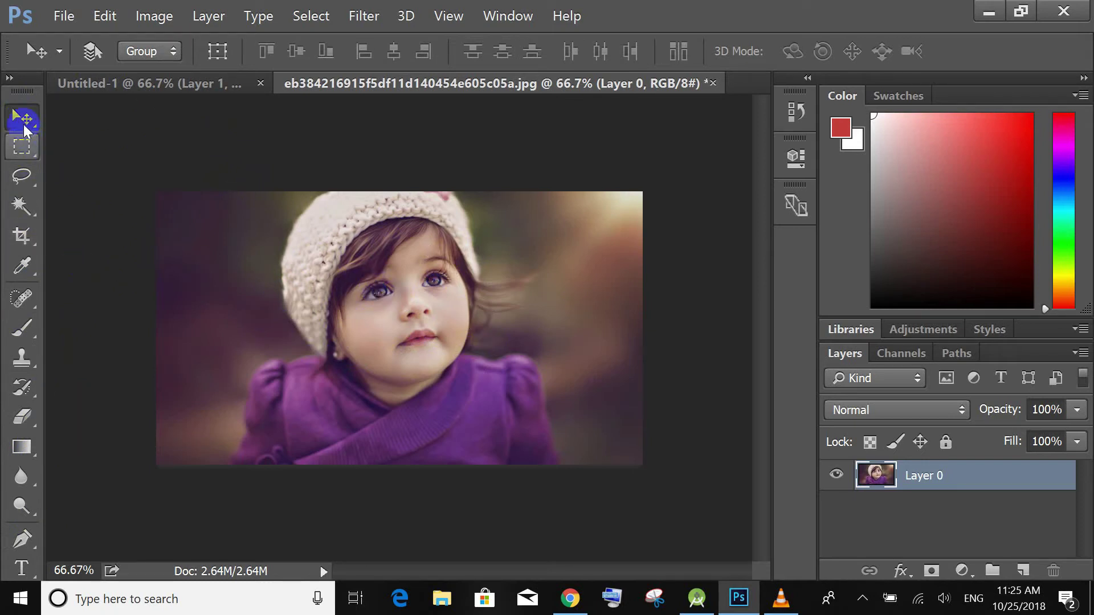
{"action": "left_click", "coordinate": [23, 118]}
{"action": "right_click", "coordinate": [25, 124]}
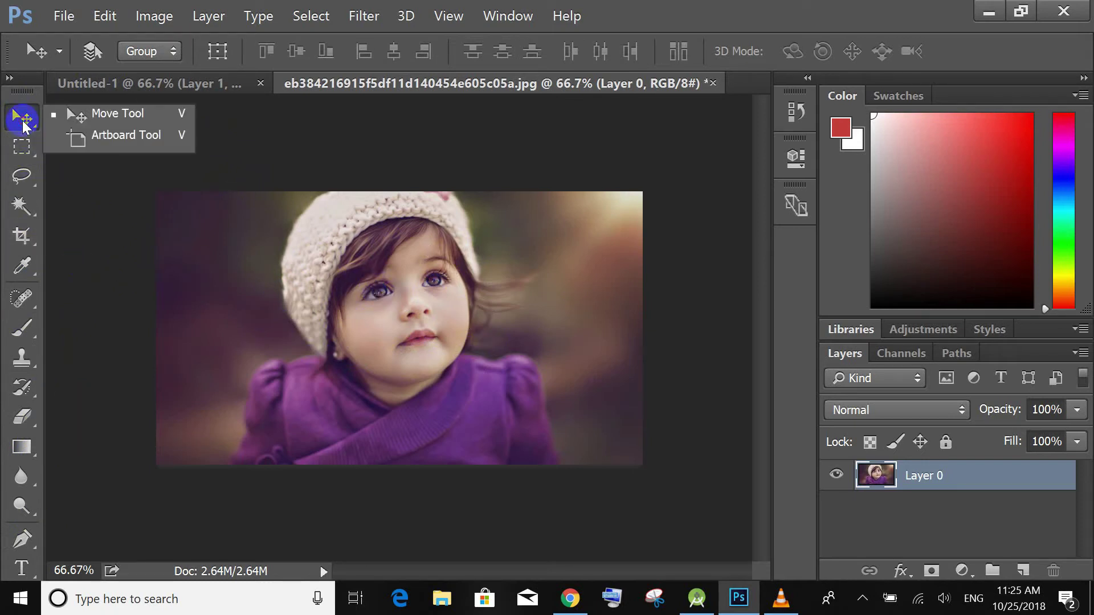
{"action": "left_click", "coordinate": [67, 138]}
{"action": "left_click_drag", "start_coordinate": [86, 134], "coordinate": [181, 297]}
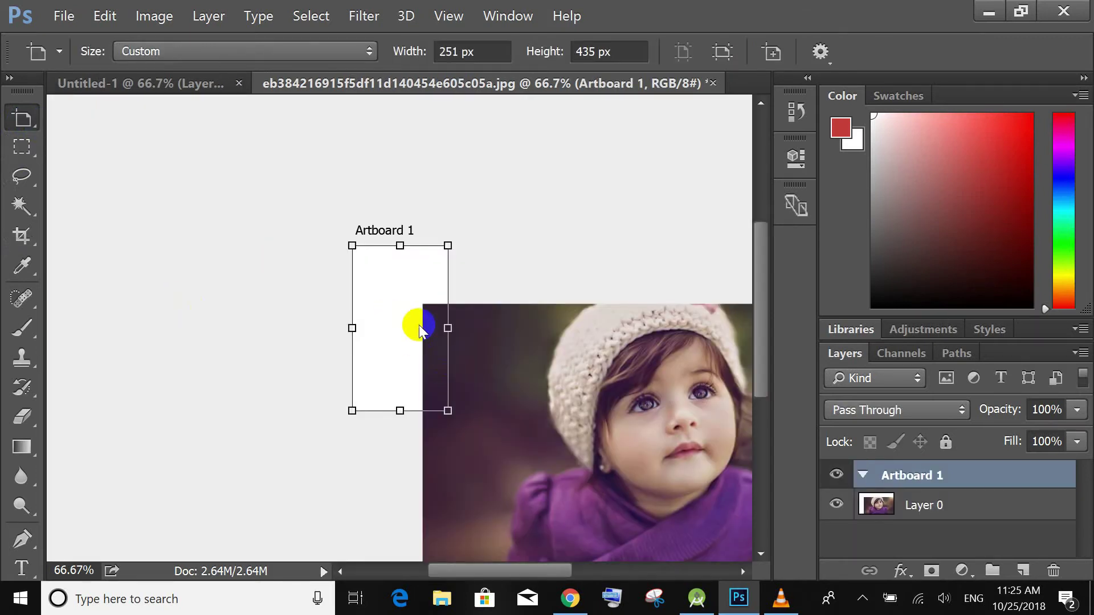
{"action": "left_click_drag", "start_coordinate": [131, 188], "coordinate": [282, 373]}
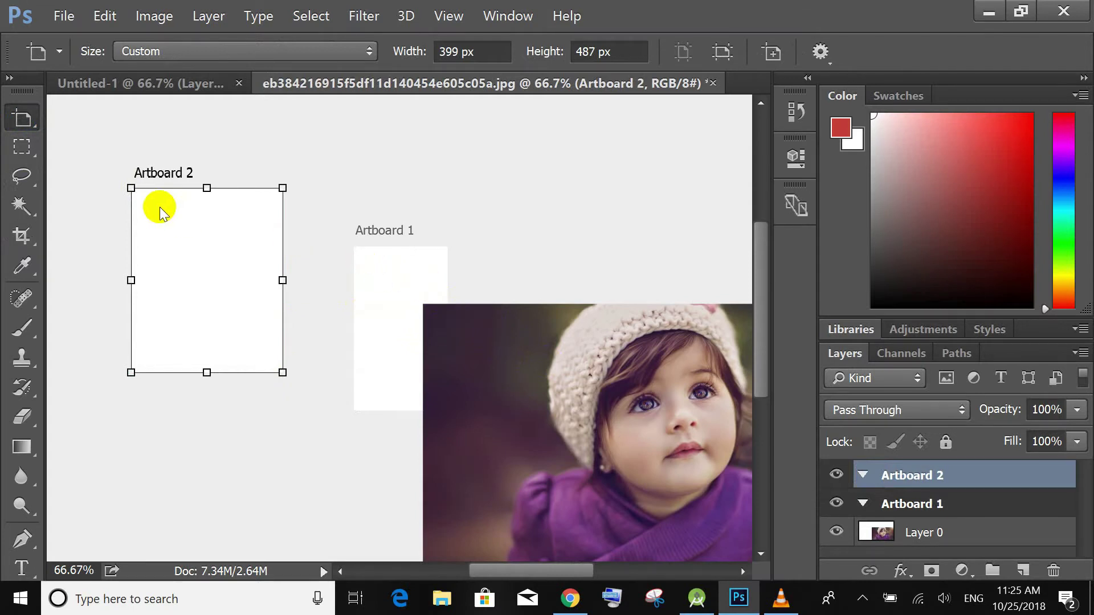
{"action": "key", "text": "ctrl+alt+z"}
{"action": "key", "text": "ctrl+alt+z"}
{"action": "key", "text": "ctrl+alt+z"}
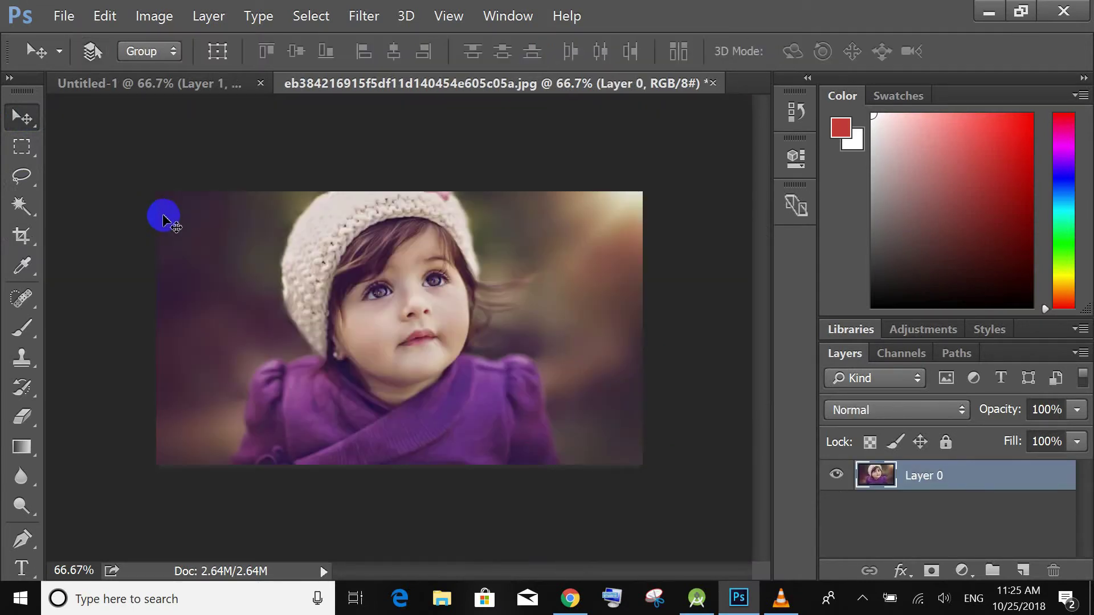
With the Rectangular Marquee, select rectangles around the face and lower-left area.
{"action": "left_click", "coordinate": [21, 146]}
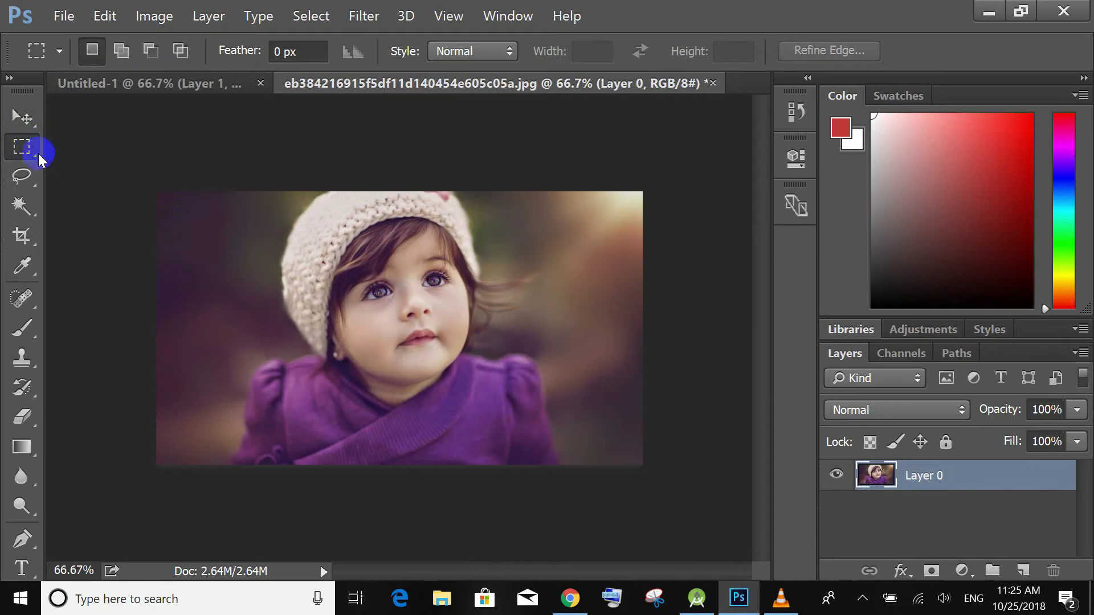
{"action": "right_click", "coordinate": [32, 148]}
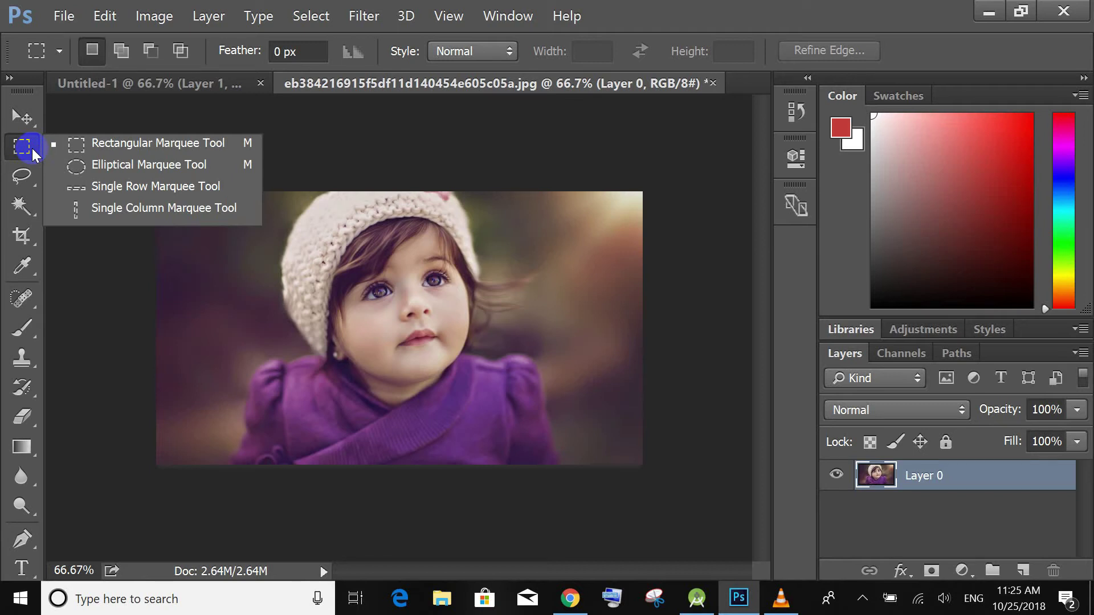
{"action": "left_click", "coordinate": [132, 145]}
{"action": "left_click_drag", "start_coordinate": [219, 214], "coordinate": [493, 357]}
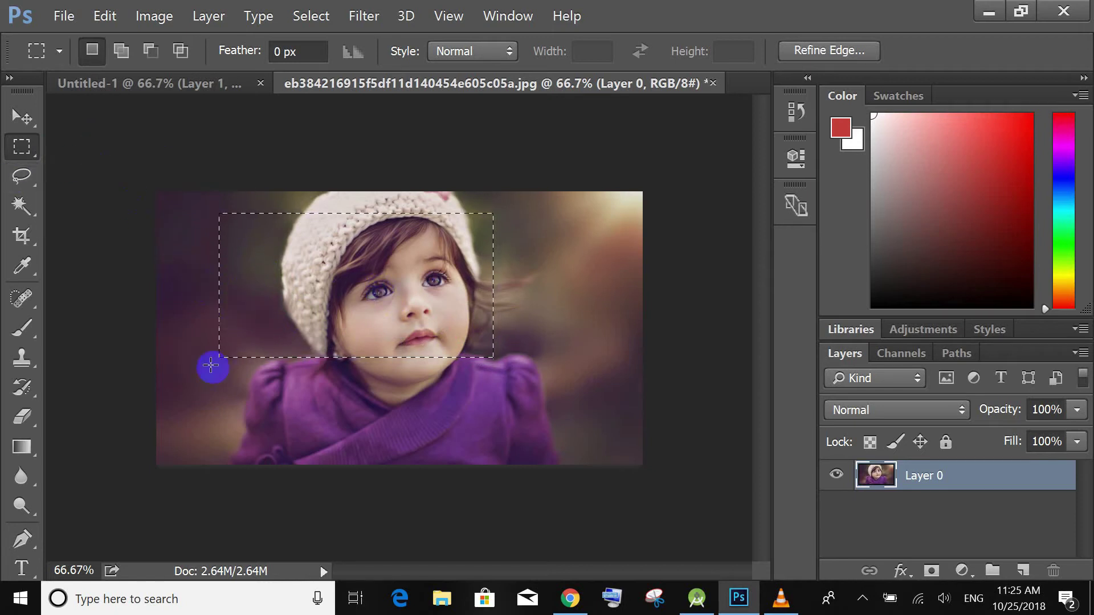
{"action": "left_click_drag", "start_coordinate": [197, 395], "coordinate": [279, 438]}
{"action": "left_click_drag", "start_coordinate": [349, 454], "coordinate": [370, 458]}
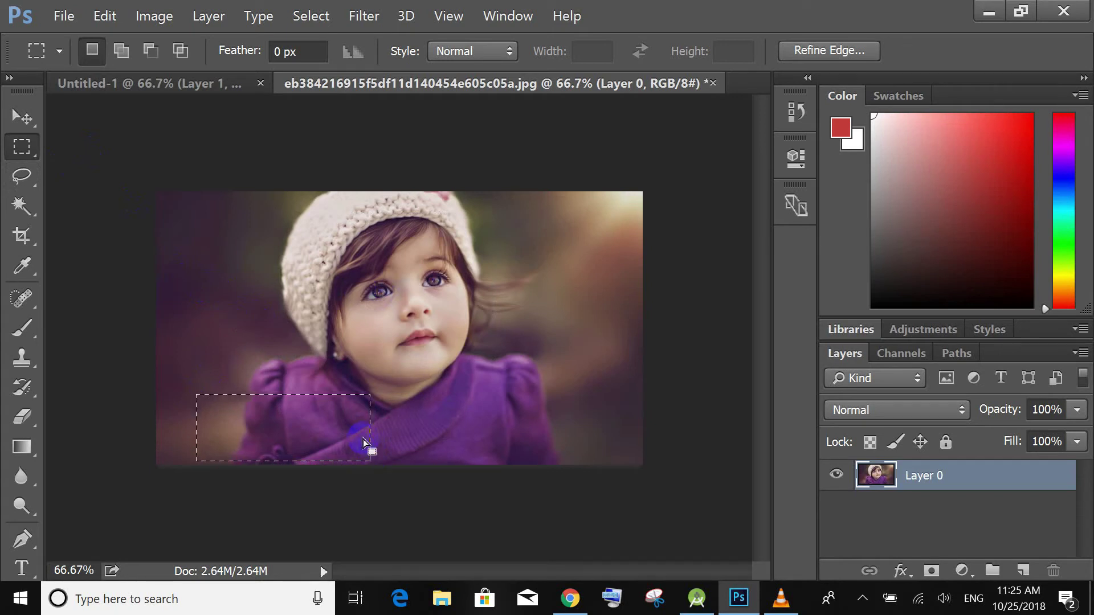
Using Add to selection, combine three overlapping rectangles over the face and shoulder.
{"action": "left_click", "coordinate": [122, 61]}
{"action": "mouse_move", "coordinate": [307, 305]}
{"action": "left_mouse_down"}
{"action": "mouse_move", "coordinate": [385, 385]}
{"action": "mouse_move", "coordinate": [426, 398]}
{"action": "left_mouse_up"}
{"action": "left_click", "coordinate": [121, 50]}
{"action": "left_click_drag", "start_coordinate": [387, 259], "coordinate": [541, 388]}
{"action": "mouse_move", "coordinate": [251, 253]}
{"action": "left_mouse_down"}
{"action": "mouse_move", "coordinate": [326, 447]}
{"action": "mouse_move", "coordinate": [427, 455]}
{"action": "left_mouse_up"}
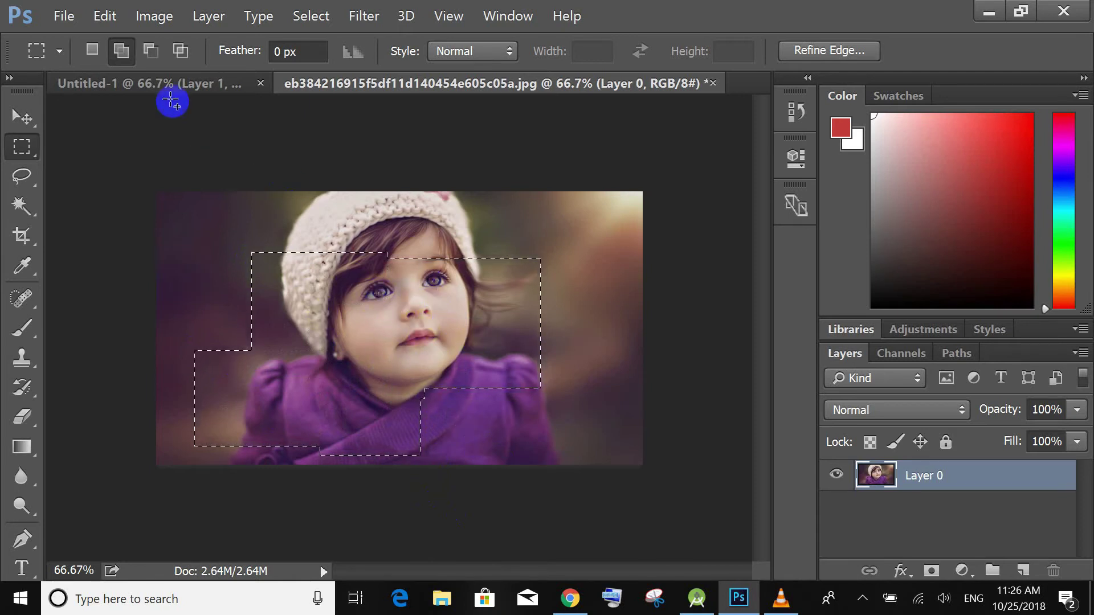
Subtract a notch around the eyes from the selection, then deselect with Ctrl+D.
{"action": "left_click", "coordinate": [154, 54]}
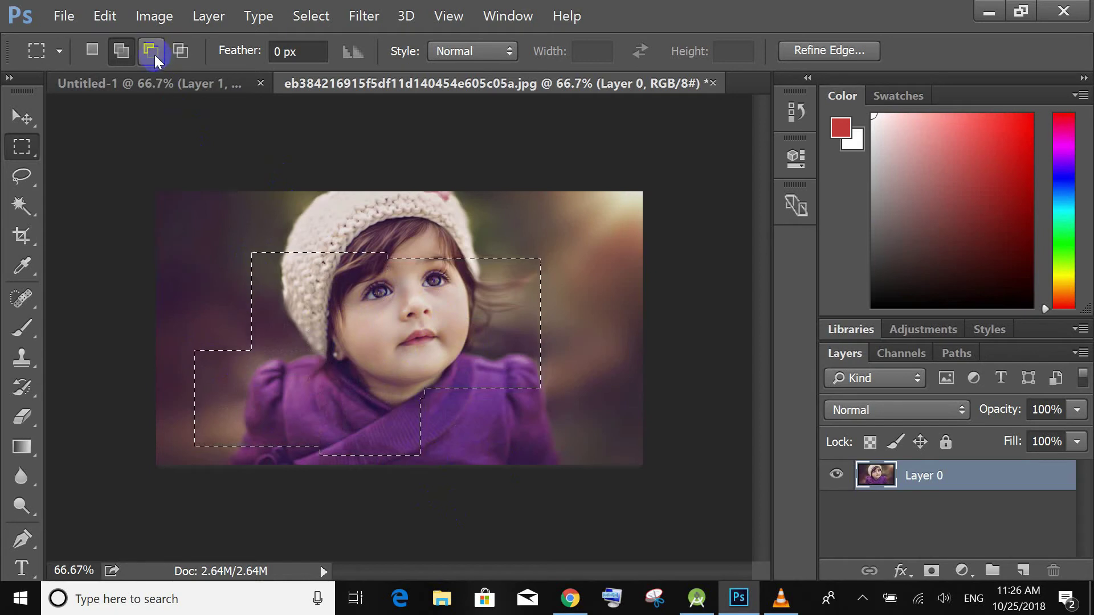
{"action": "left_click", "coordinate": [155, 55]}
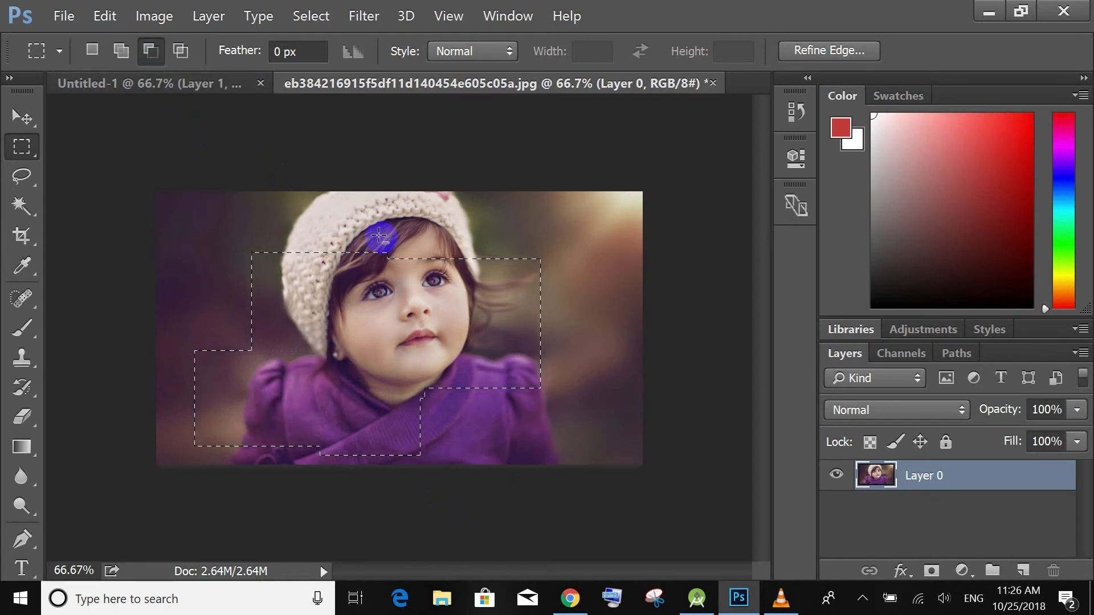
{"action": "mouse_move", "coordinate": [376, 252]}
{"action": "left_mouse_down"}
{"action": "mouse_move", "coordinate": [478, 321]}
{"action": "mouse_move", "coordinate": [514, 397]}
{"action": "left_mouse_up"}
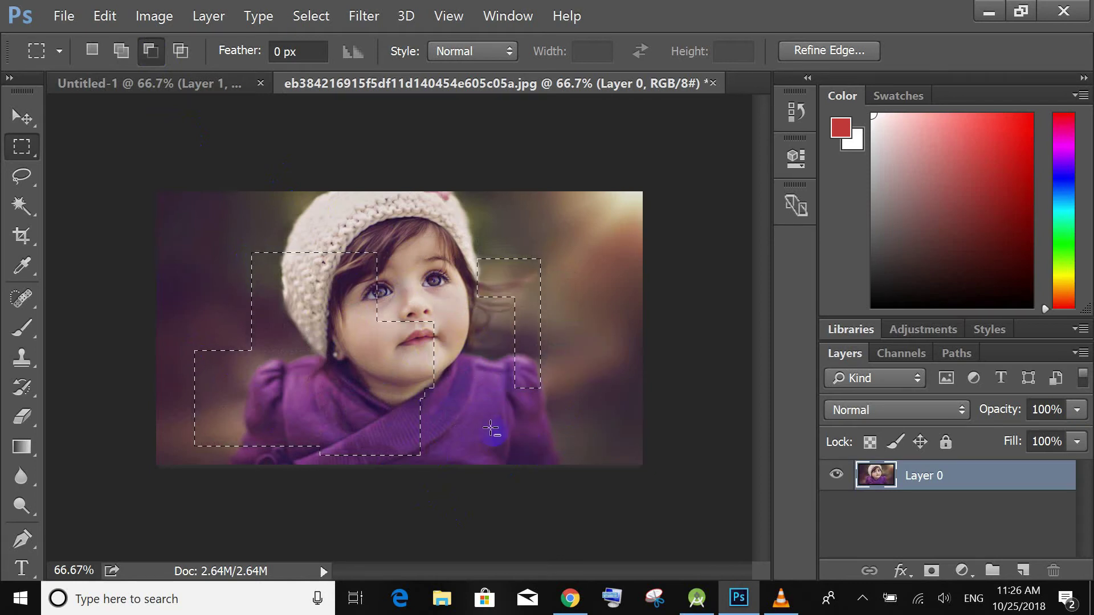
{"action": "left_click", "coordinate": [26, 121]}
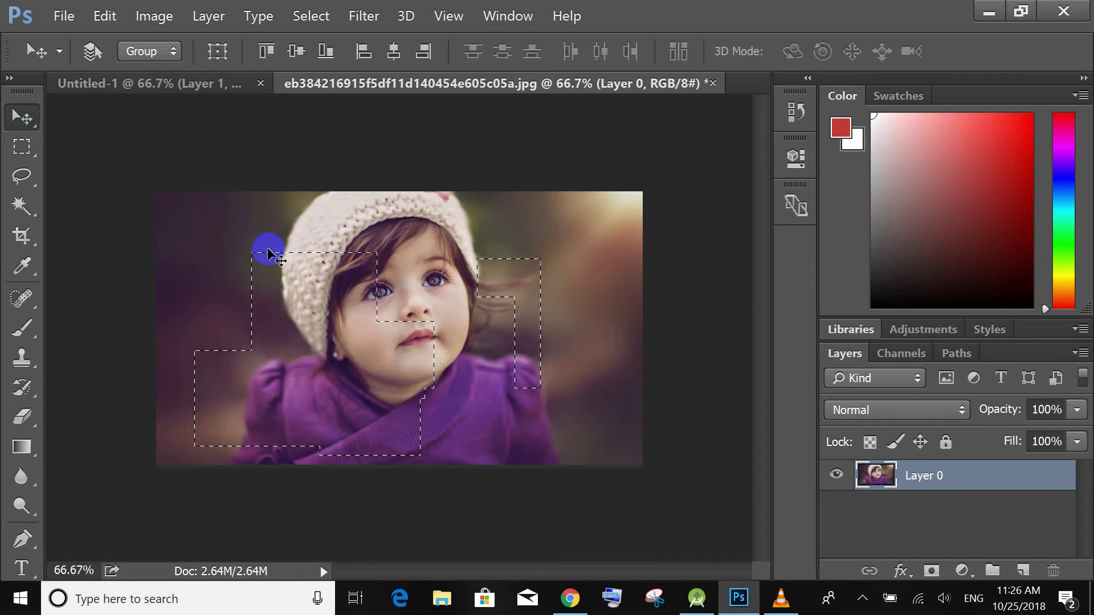
{"action": "key", "text": "ctrl+d"}
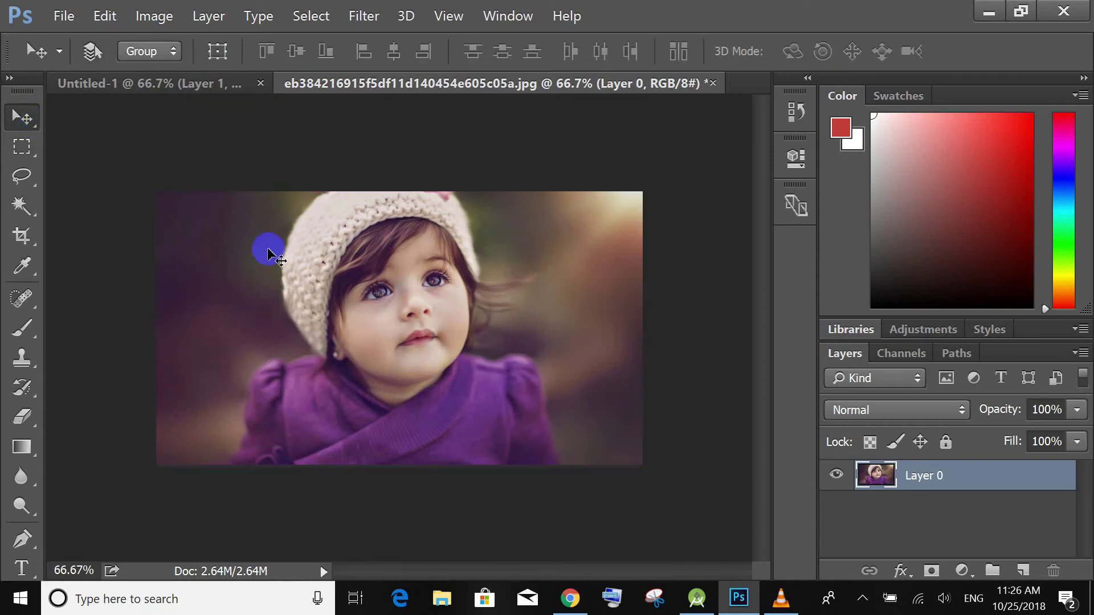
Marquee the photo's right-edge strip and copy it to a new Layer 1 with Ctrl+J.
{"action": "left_click", "coordinate": [23, 146]}
{"action": "left_click_drag", "start_coordinate": [272, 230], "coordinate": [479, 379]}
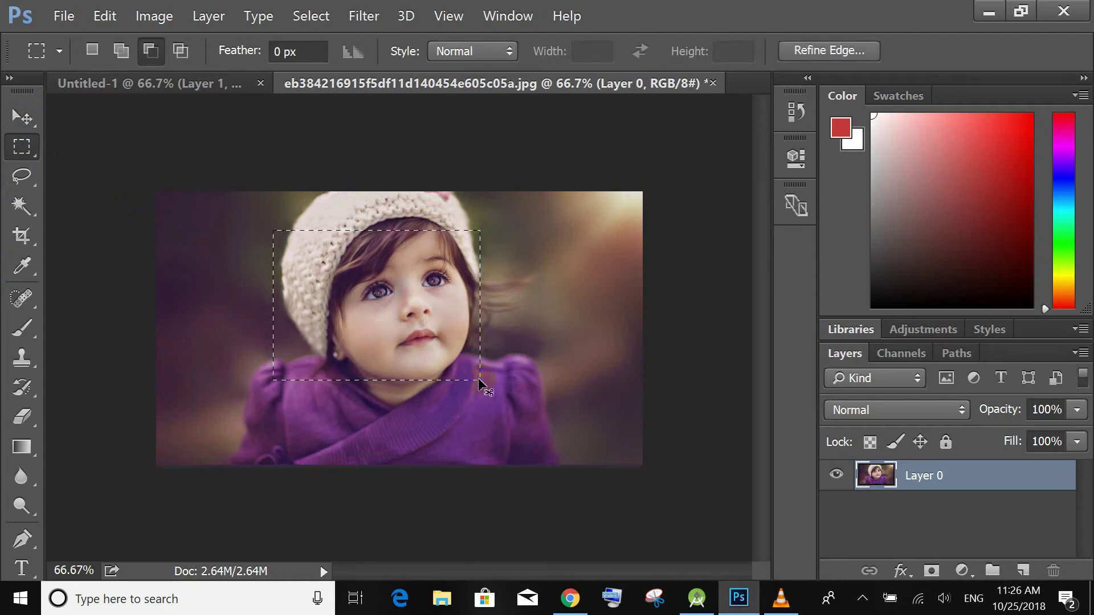
{"action": "key", "text": "ctrl+d"}
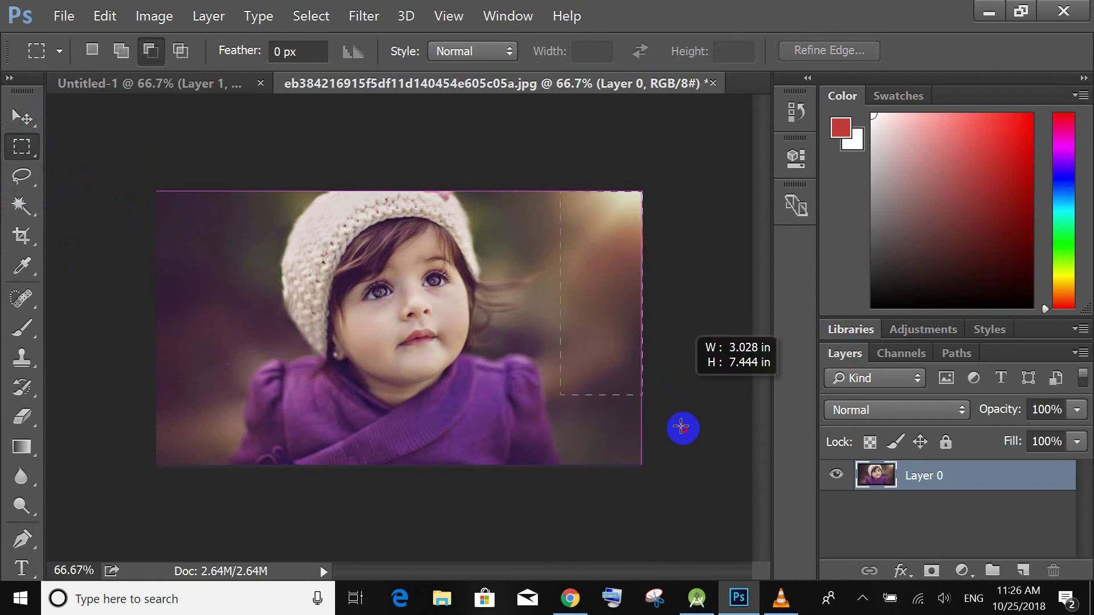
{"action": "left_click_drag", "start_coordinate": [558, 188], "coordinate": [693, 466]}
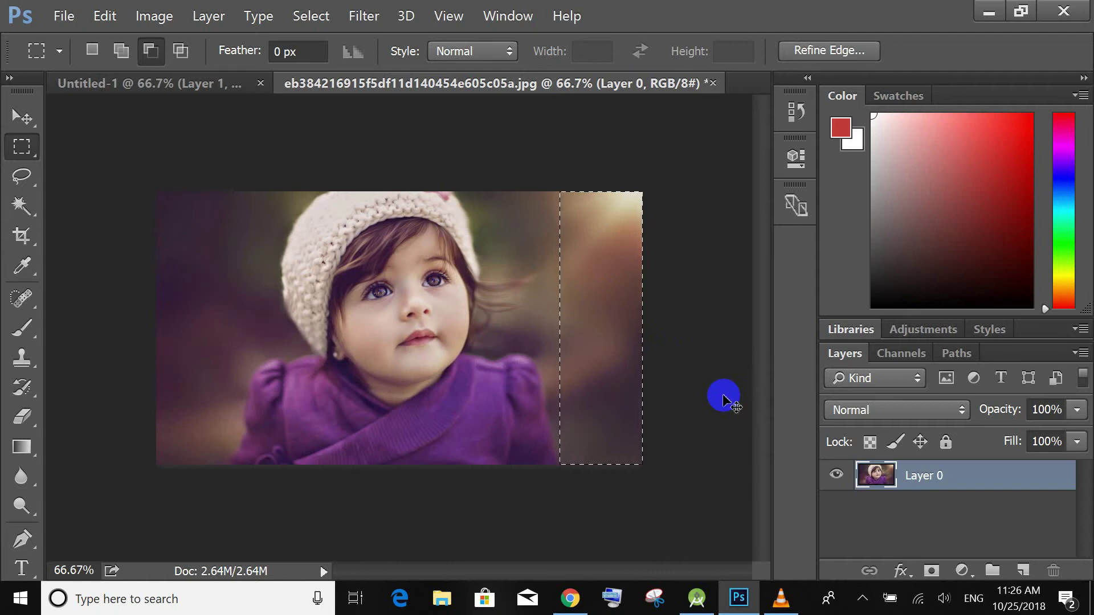
{"action": "key", "text": "ctrl+j"}
{"action": "left_click", "coordinate": [856, 477]}
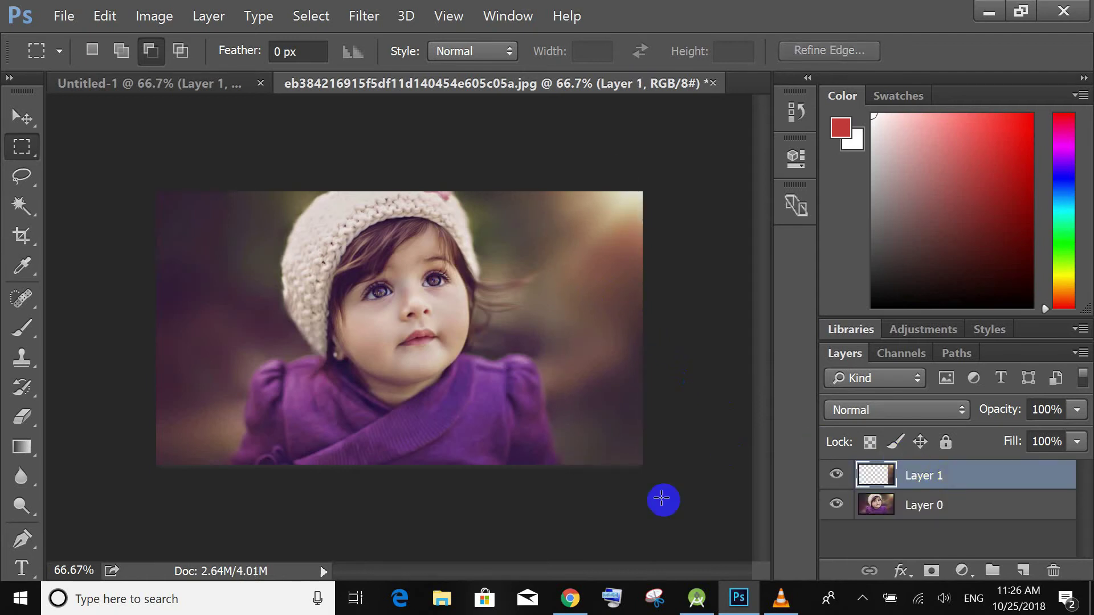
Apply Camera Raw Filter to Layer 1: Temperature +39, Exposure +2.15, Contrast +36.
{"action": "left_click", "coordinate": [362, 16]}
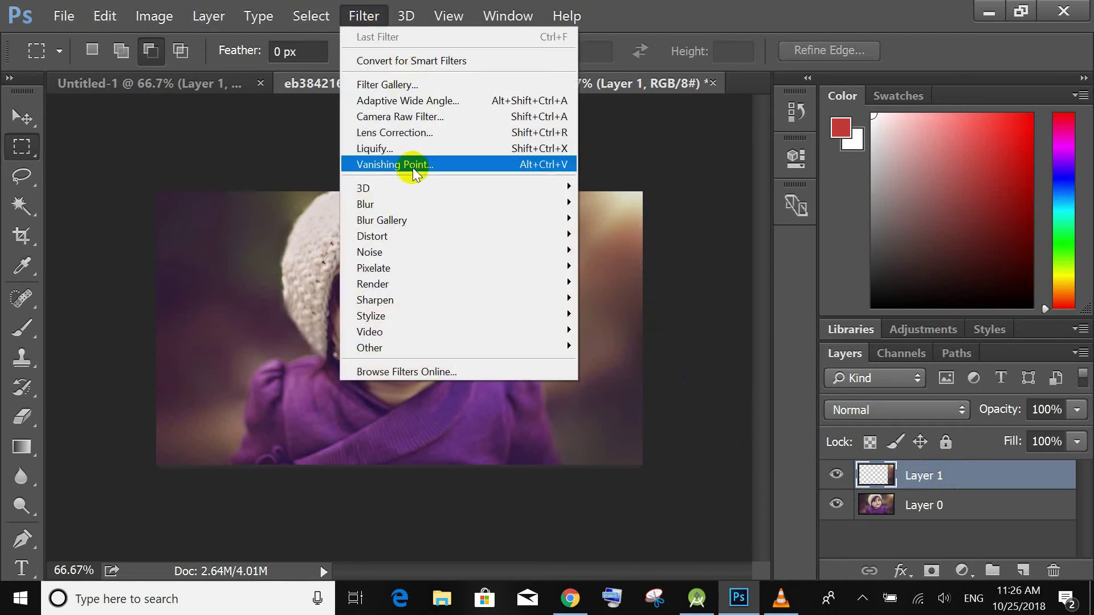
{"action": "left_click", "coordinate": [405, 118]}
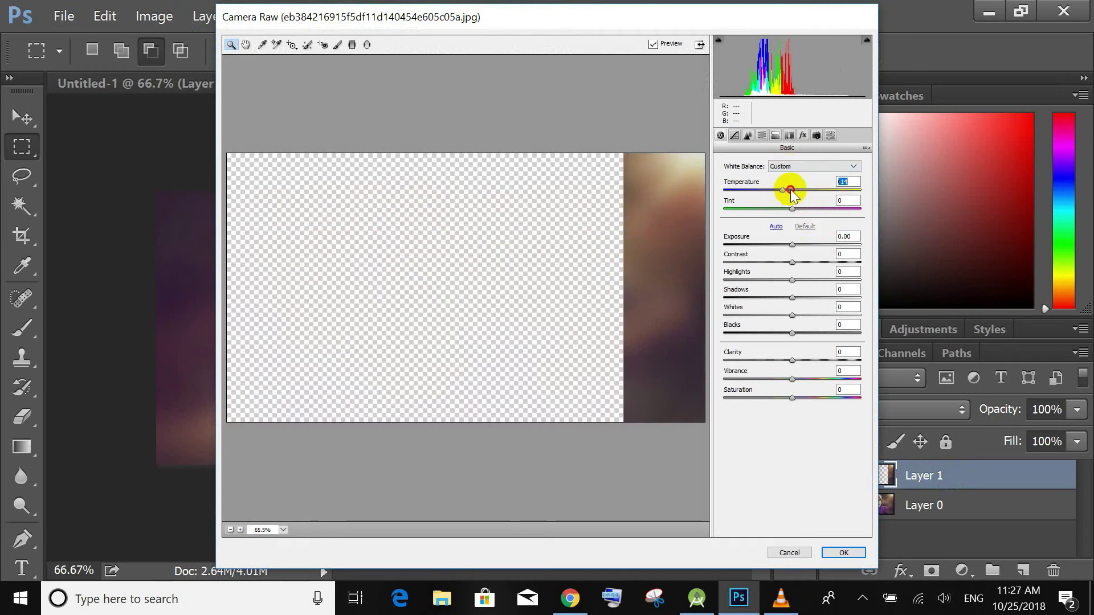
{"action": "mouse_move", "coordinate": [791, 189]}
{"action": "left_mouse_down"}
{"action": "mouse_move", "coordinate": [819, 189]}
{"action": "mouse_move", "coordinate": [816, 209]}
{"action": "left_mouse_up"}
{"action": "mouse_move", "coordinate": [798, 245]}
{"action": "left_mouse_down"}
{"action": "mouse_move", "coordinate": [824, 243]}
{"action": "mouse_move", "coordinate": [822, 264]}
{"action": "left_mouse_up"}
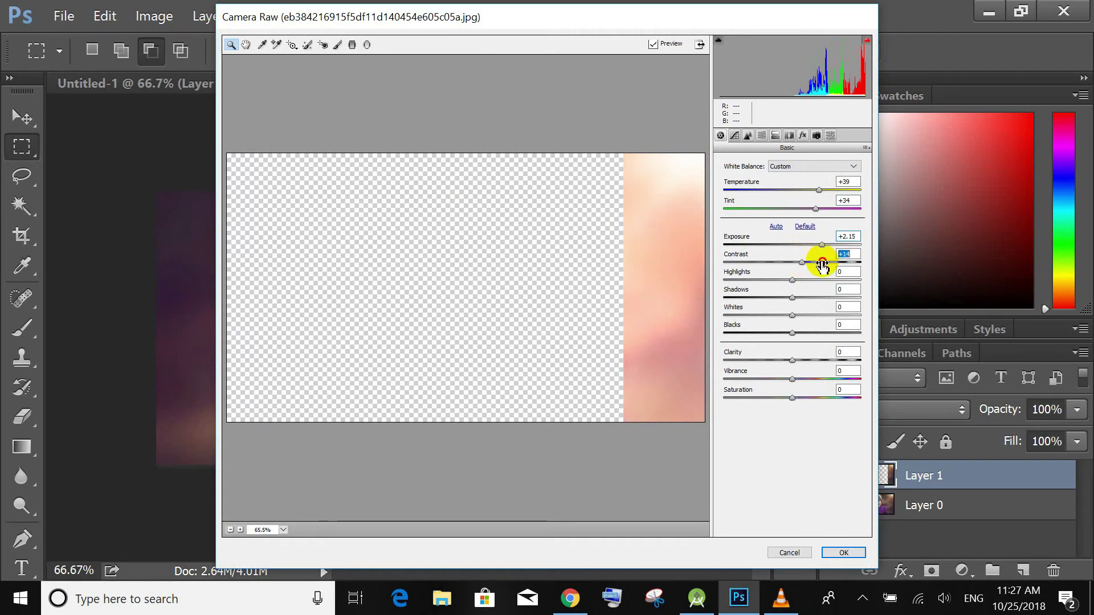
{"action": "left_click", "coordinate": [844, 553]}
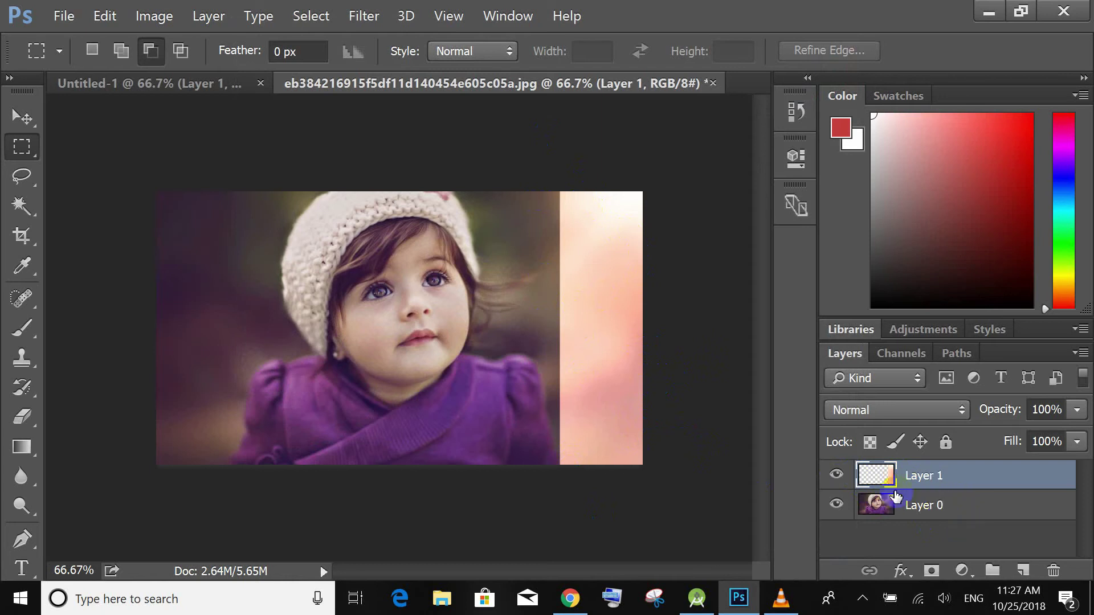
{"action": "left_click", "coordinate": [836, 475]}
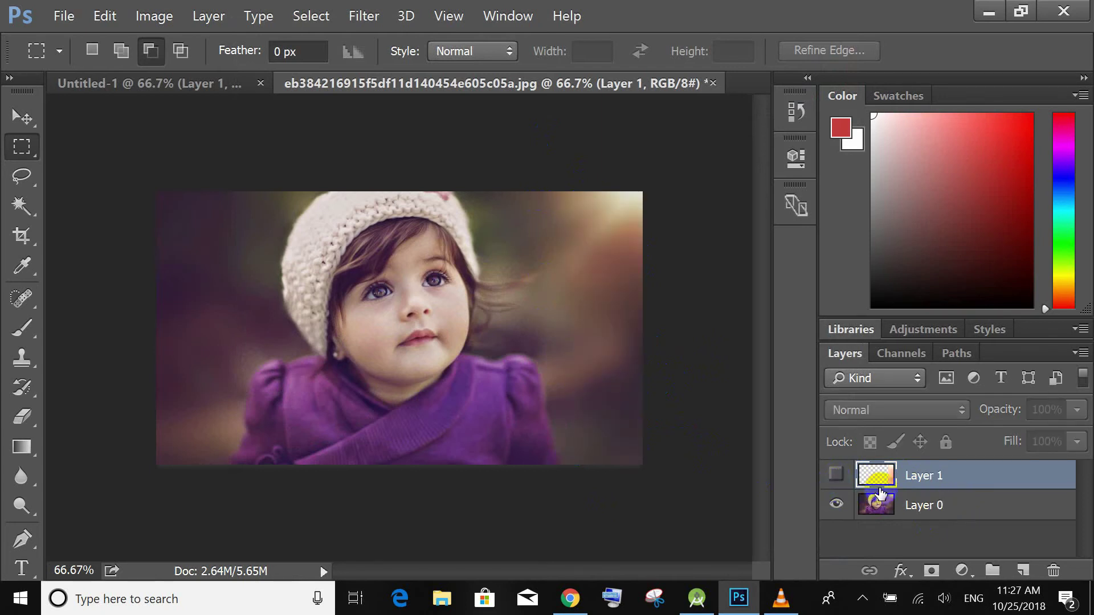
{"action": "left_click", "coordinate": [929, 506]}
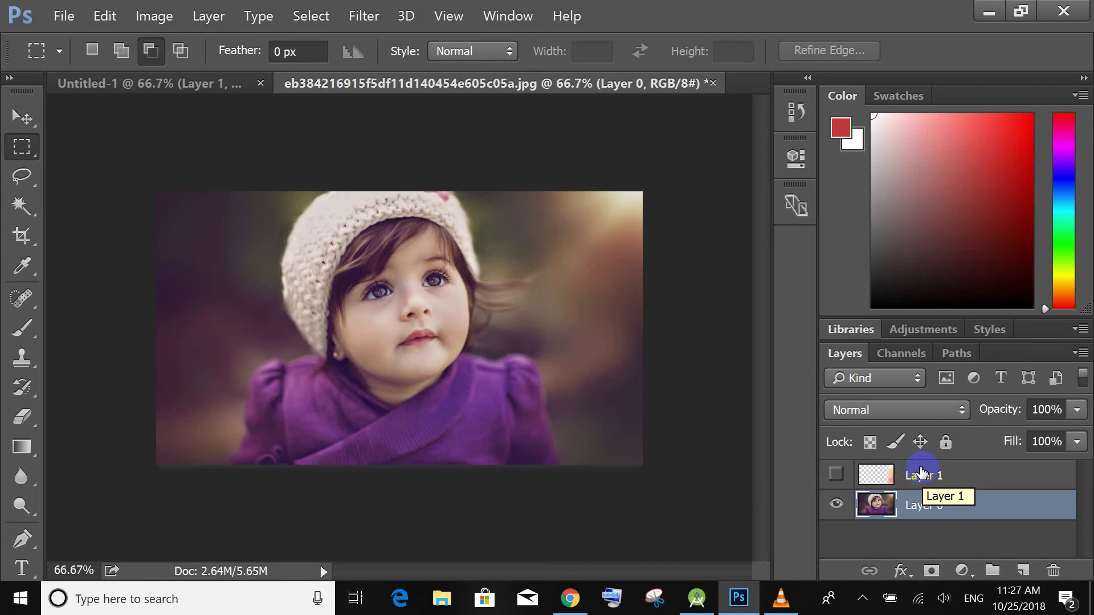
{"action": "left_click", "coordinate": [925, 505]}
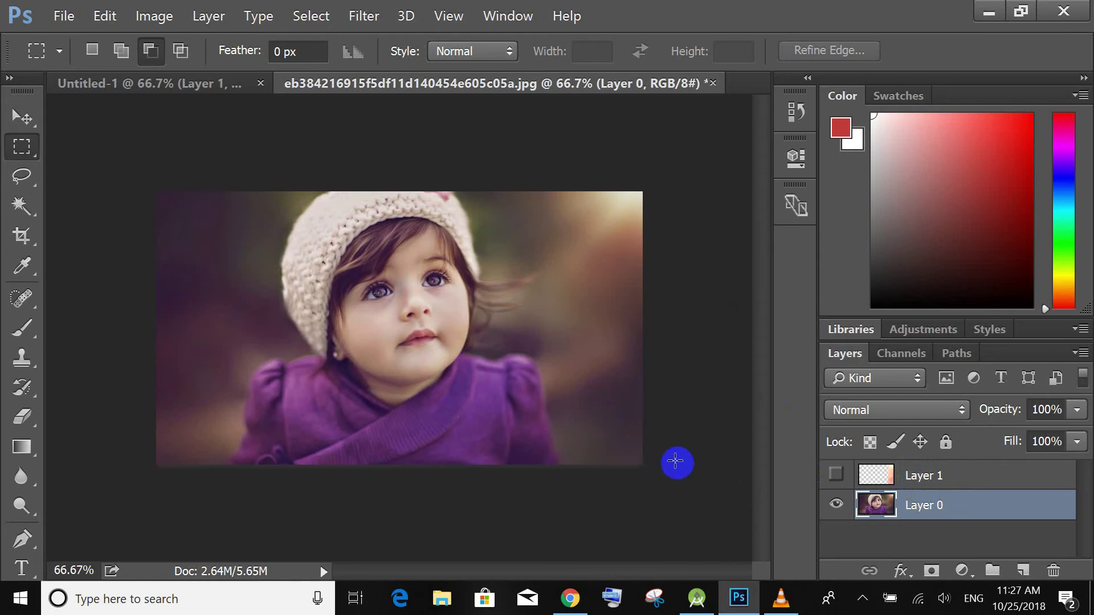
{"action": "left_click", "coordinate": [942, 476]}
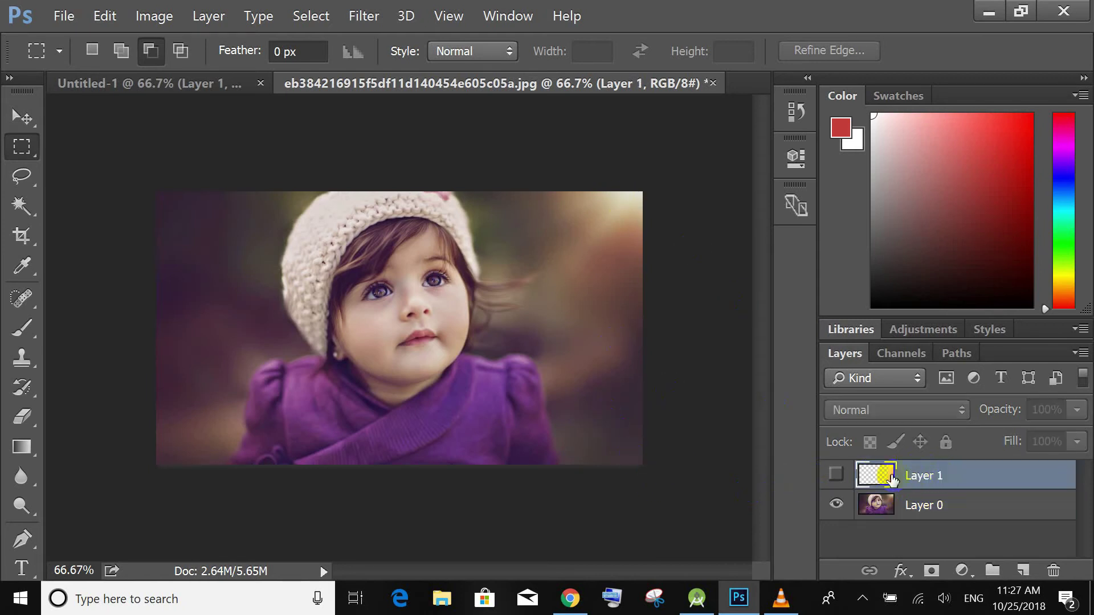
{"action": "left_click", "coordinate": [836, 475]}
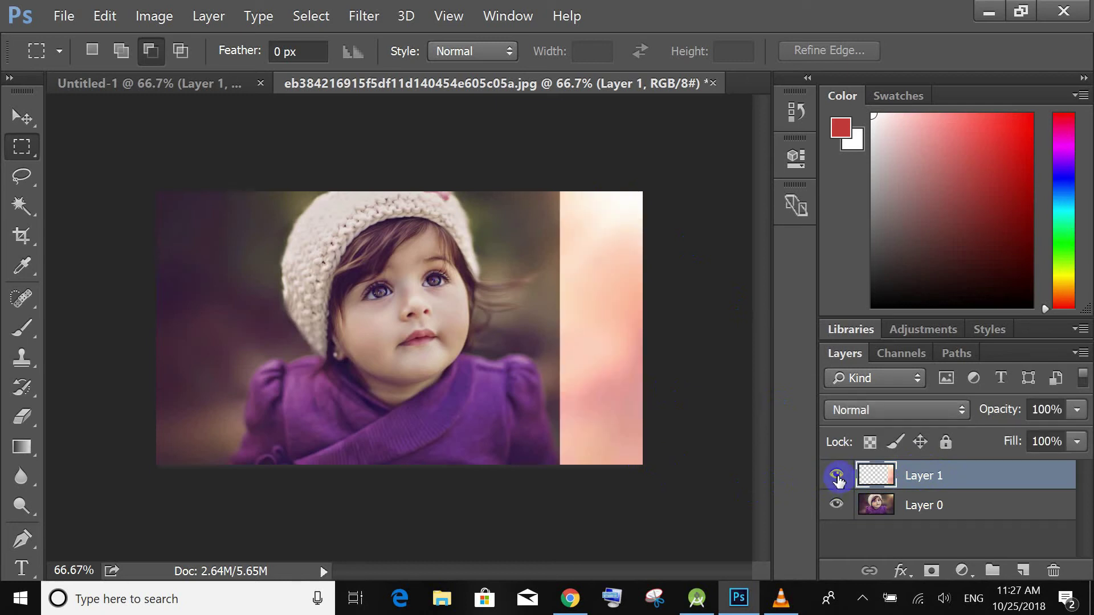
{"action": "left_click", "coordinate": [837, 476]}
{"action": "left_click", "coordinate": [837, 476]}
{"action": "left_click", "coordinate": [837, 477]}
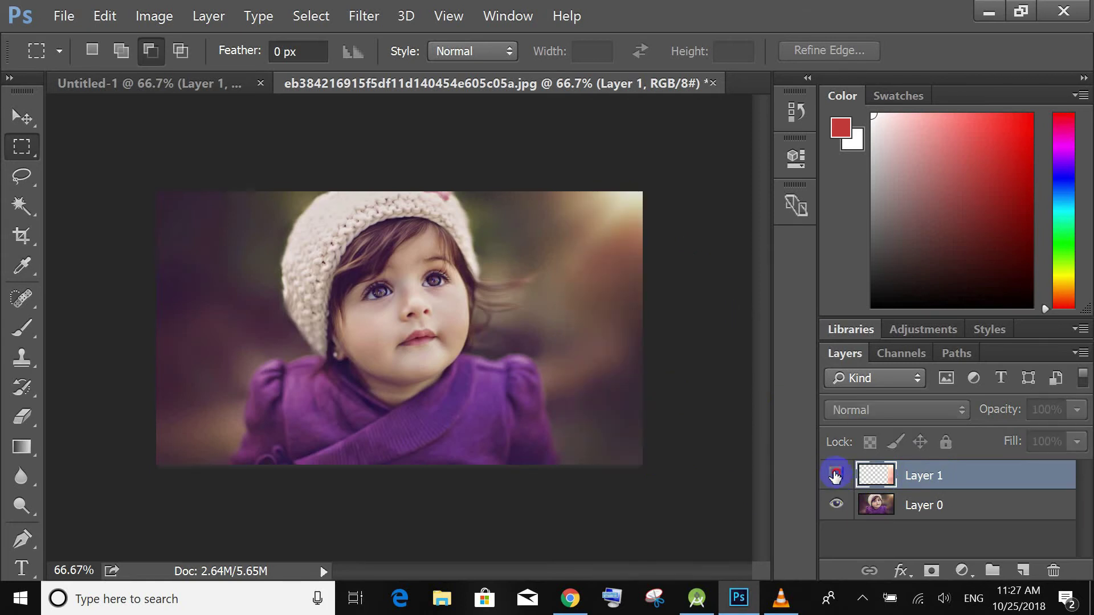
{"action": "left_click", "coordinate": [836, 477]}
{"action": "left_click", "coordinate": [836, 474]}
{"action": "left_click", "coordinate": [836, 504]}
{"action": "left_click", "coordinate": [836, 475]}
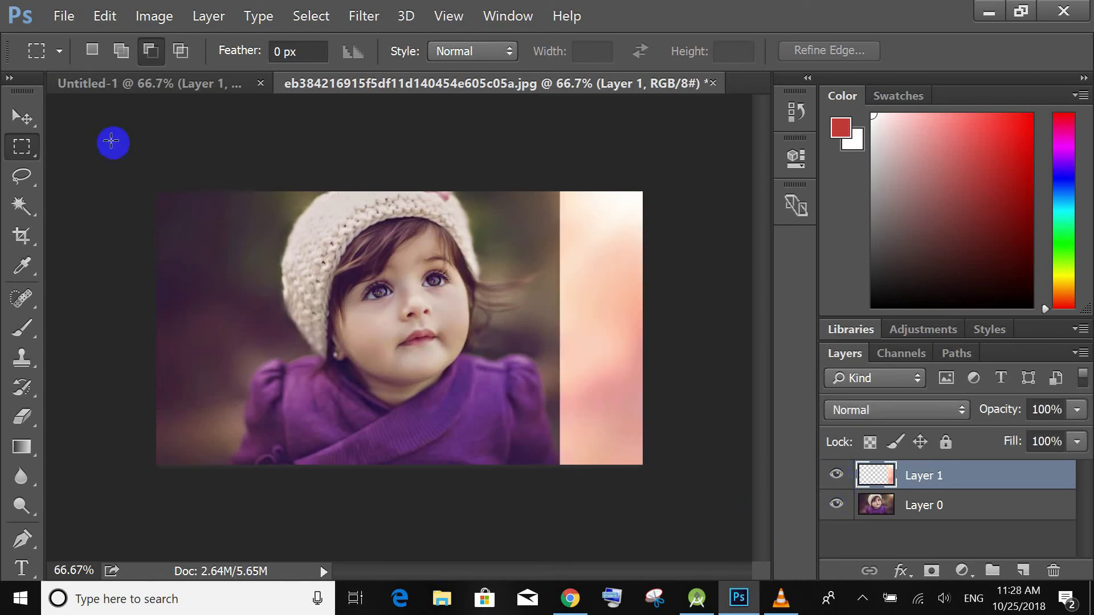
Hide Layer 1 and draw an elliptical selection around the girl's face.
{"action": "right_click", "coordinate": [25, 149]}
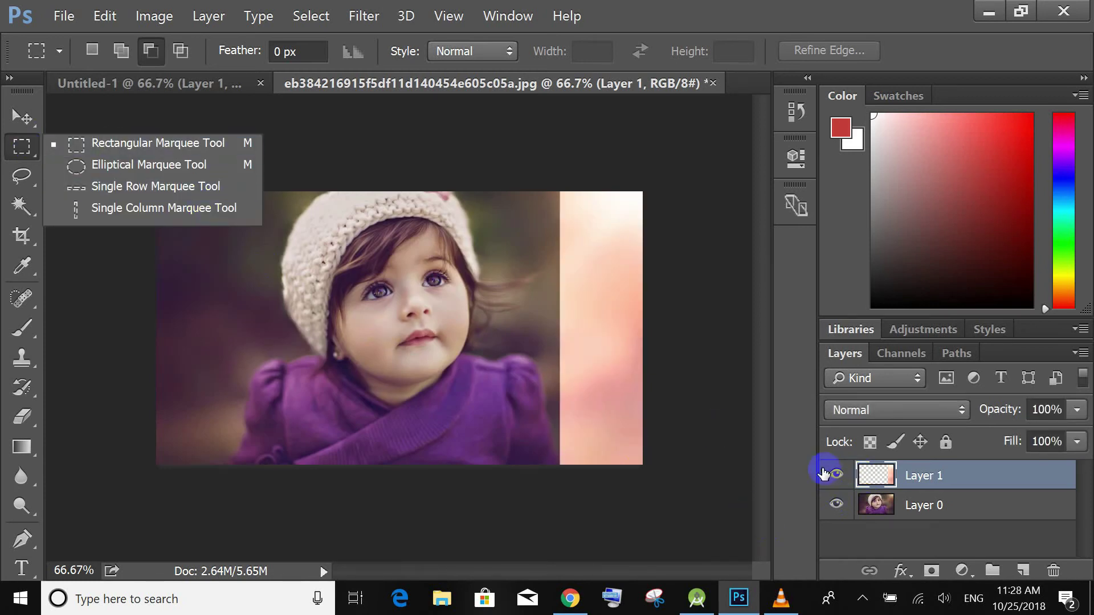
{"action": "left_click", "coordinate": [835, 475]}
{"action": "right_click", "coordinate": [21, 147]}
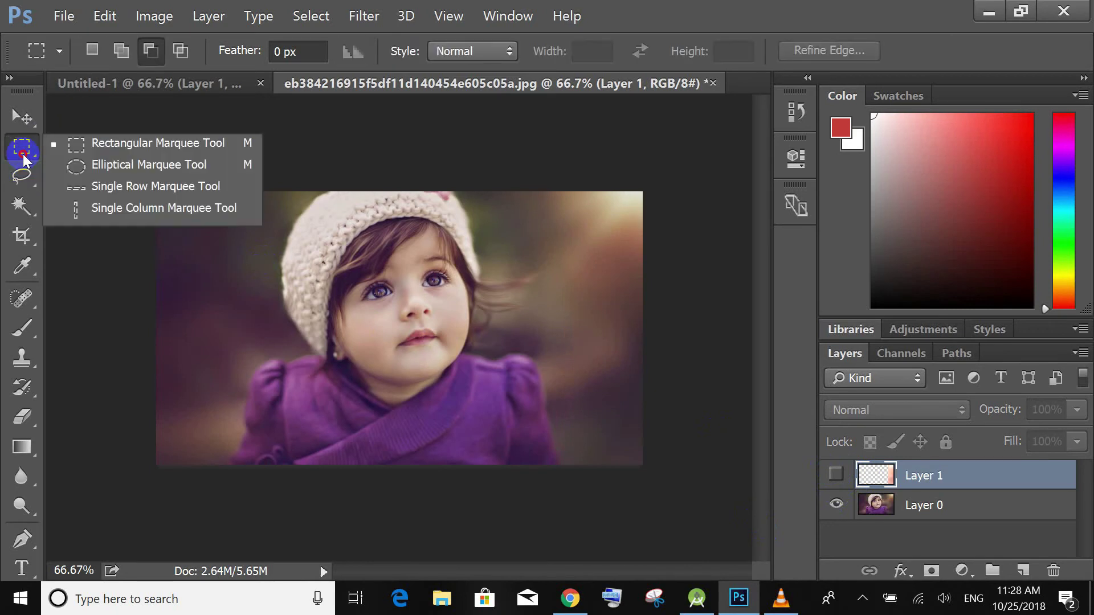
{"action": "left_click", "coordinate": [100, 168]}
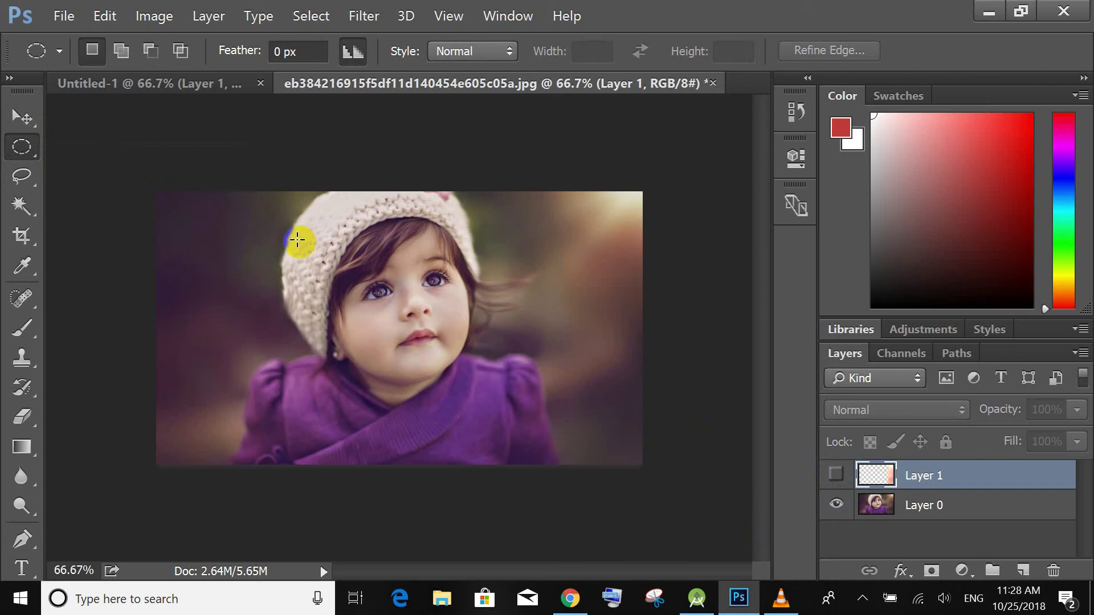
{"action": "left_click_drag", "start_coordinate": [284, 219], "coordinate": [563, 439]}
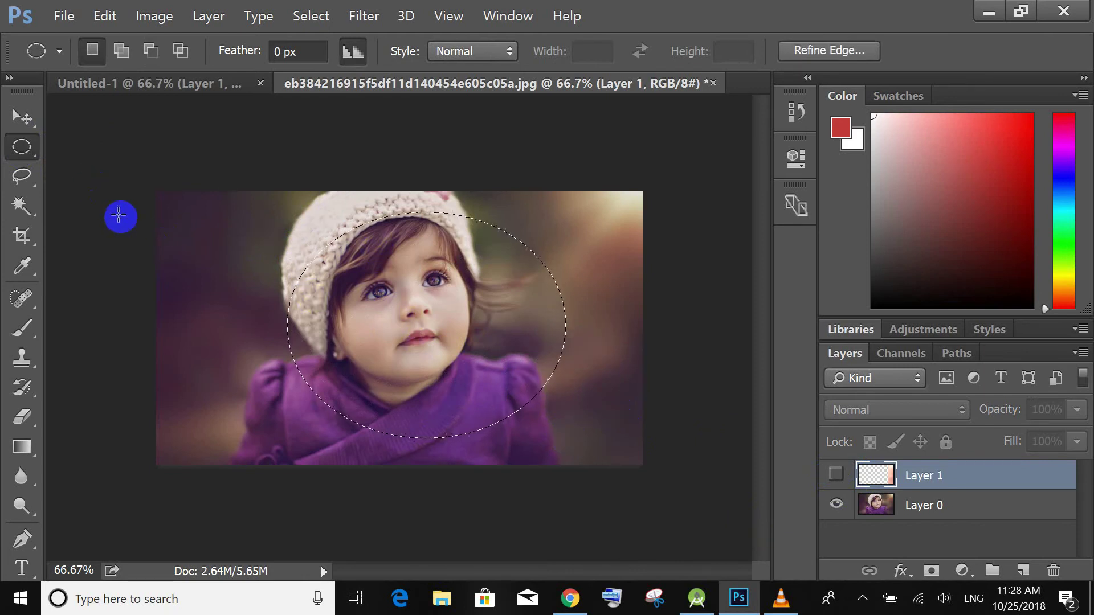
Delete the oval from Layer 0, undo it with Ctrl+Z, and deselect.
{"action": "left_click", "coordinate": [21, 117]}
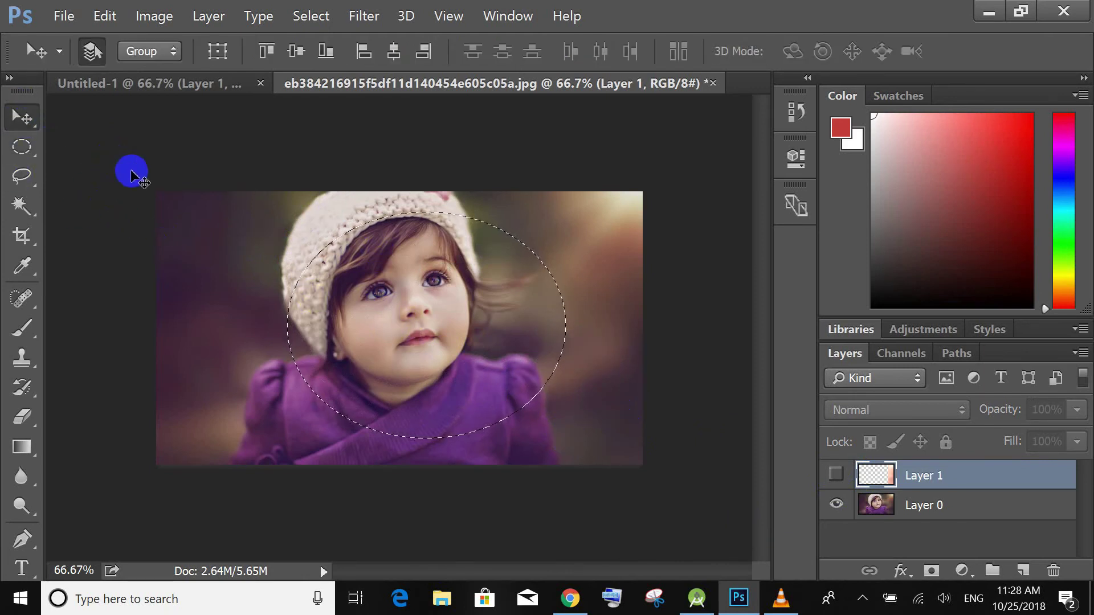
{"action": "left_click", "coordinate": [964, 503]}
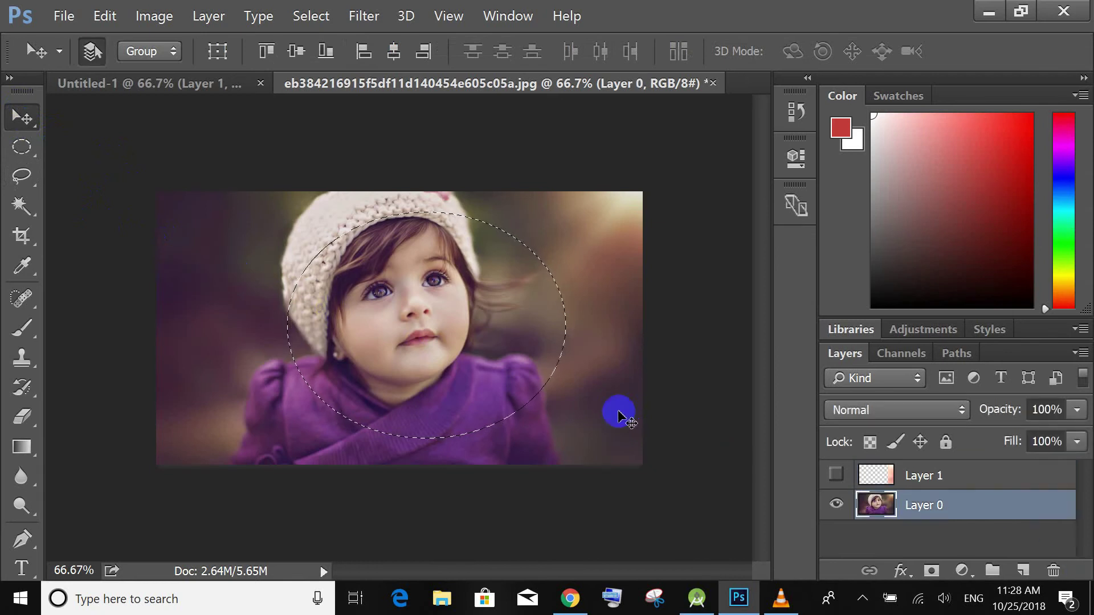
{"action": "key", "text": "Delete"}
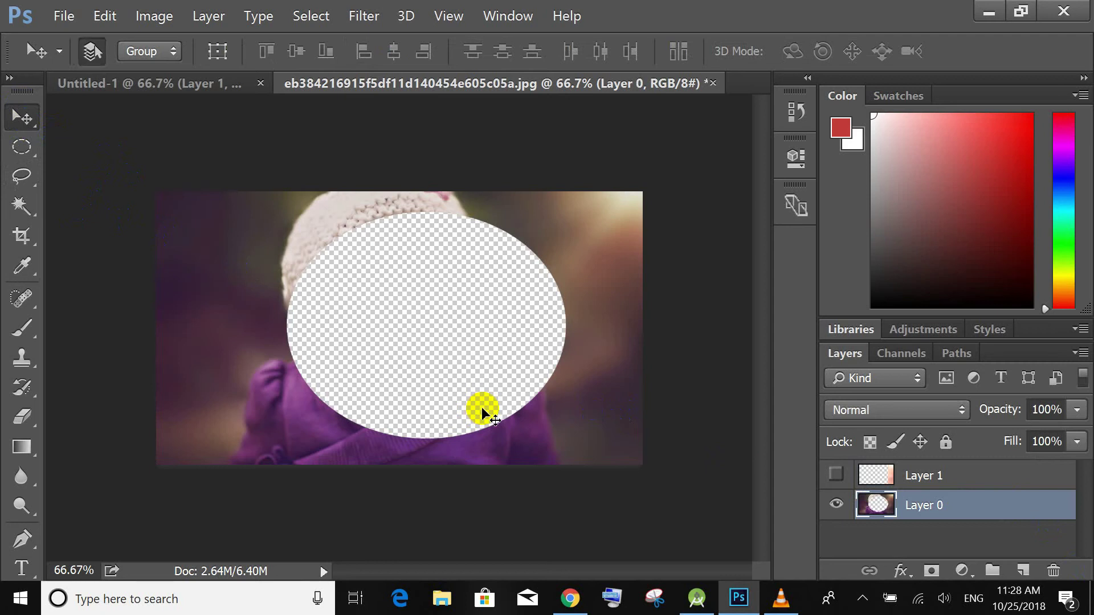
{"action": "key", "text": "ctrl+z"}
{"action": "key", "text": "ctrl+d"}
Select a circle around the baby's face, cut it out, then undo to restore the photo.
{"action": "left_click", "coordinate": [22, 146]}
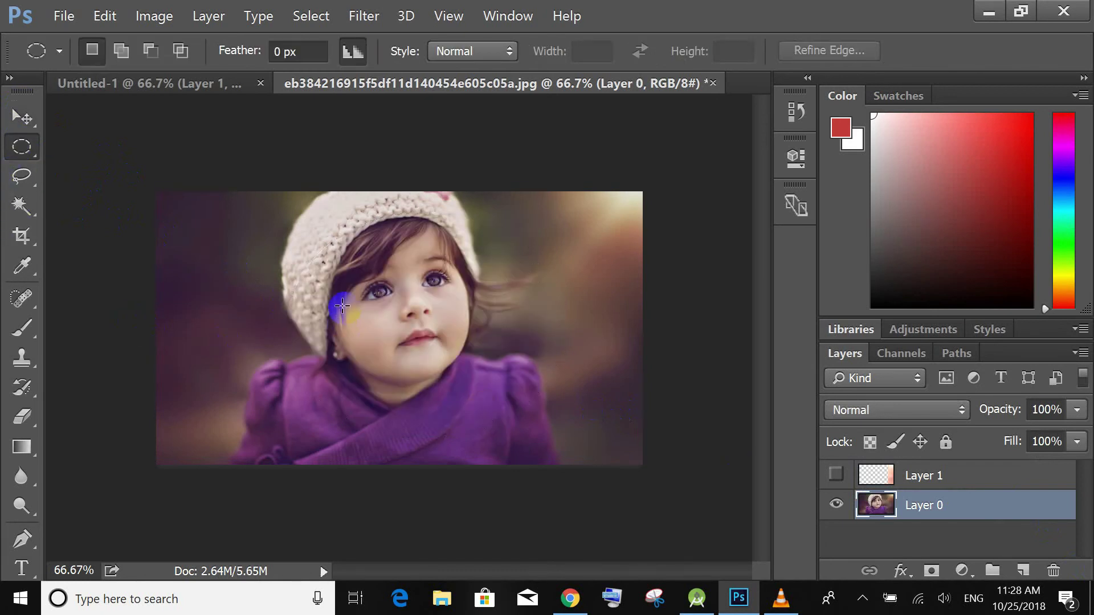
{"action": "left_click_drag", "start_coordinate": [331, 268], "coordinate": [568, 443]}
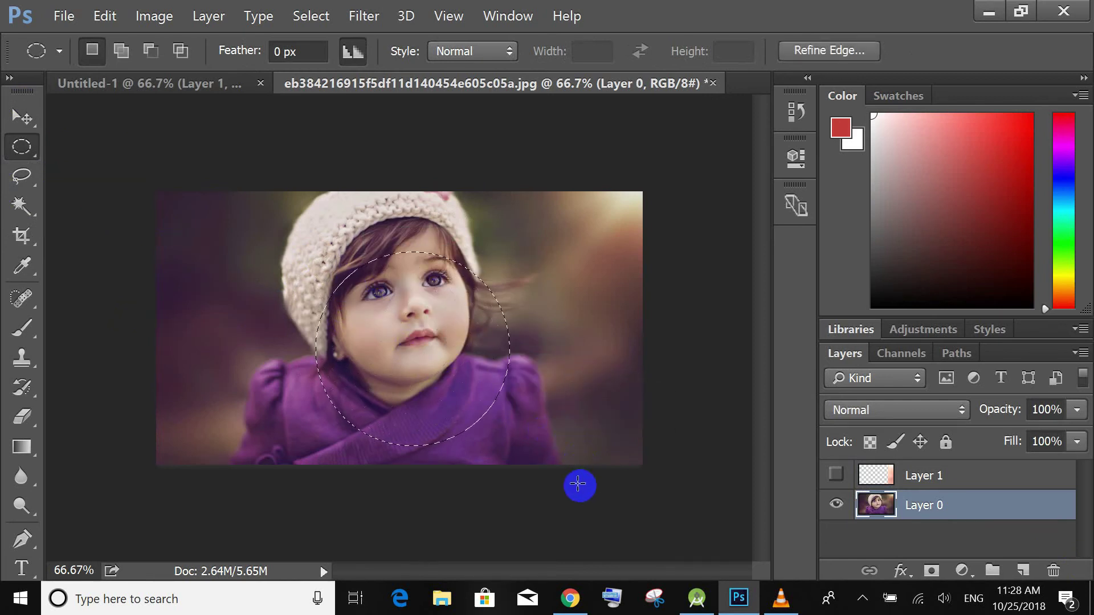
{"action": "key", "text": "ctrl+x"}
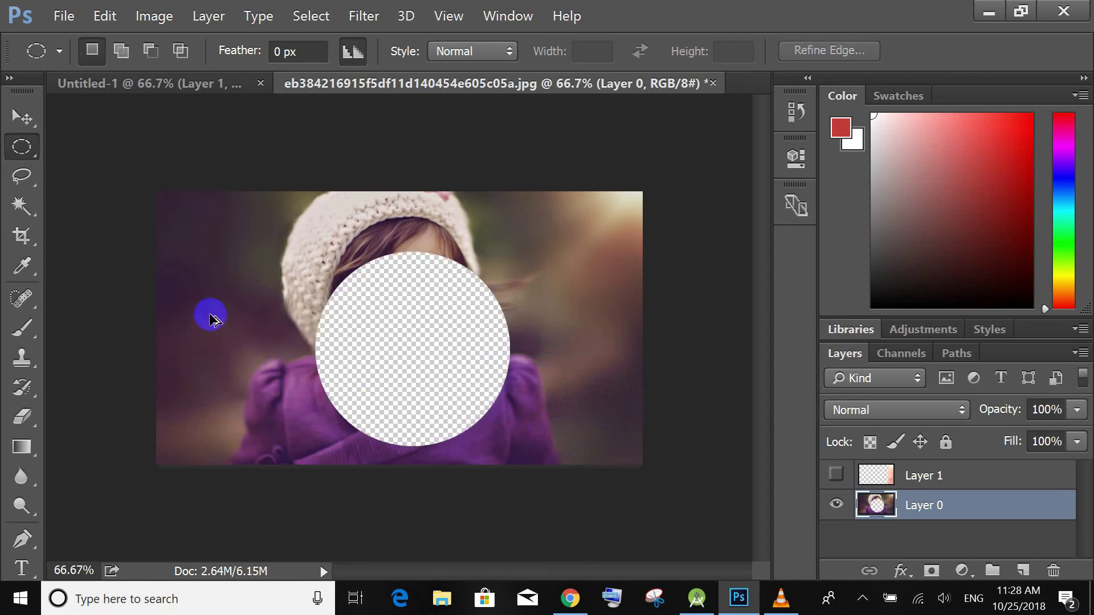
{"action": "key", "text": "ctrl+z"}
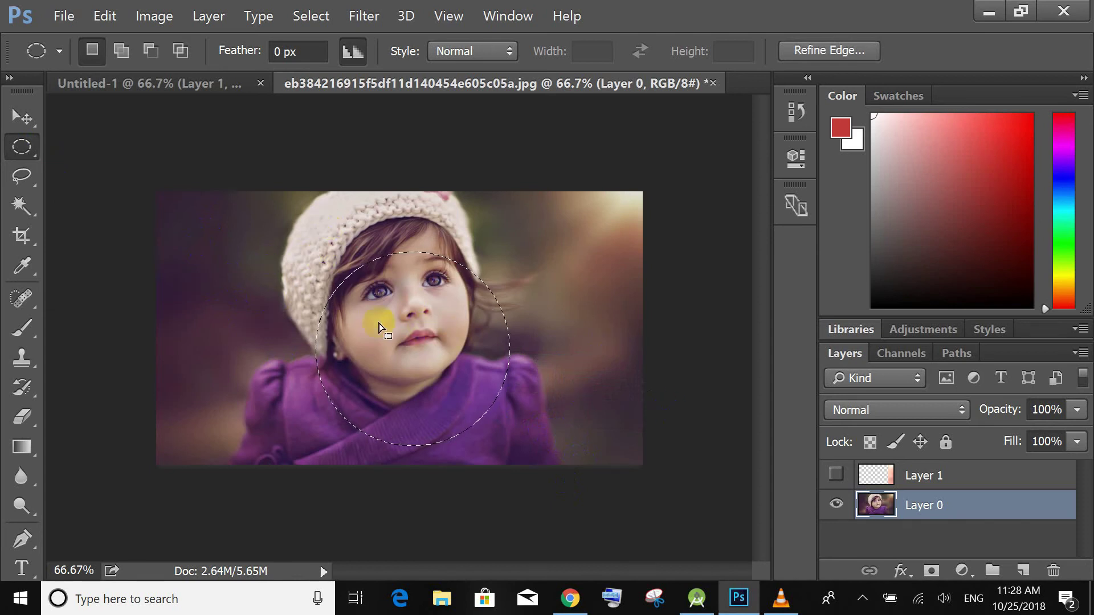
{"action": "left_click", "coordinate": [154, 54]}
Intersect a small oval with the face selection, keeping only the area near the eye.
{"action": "key", "text": "v"}
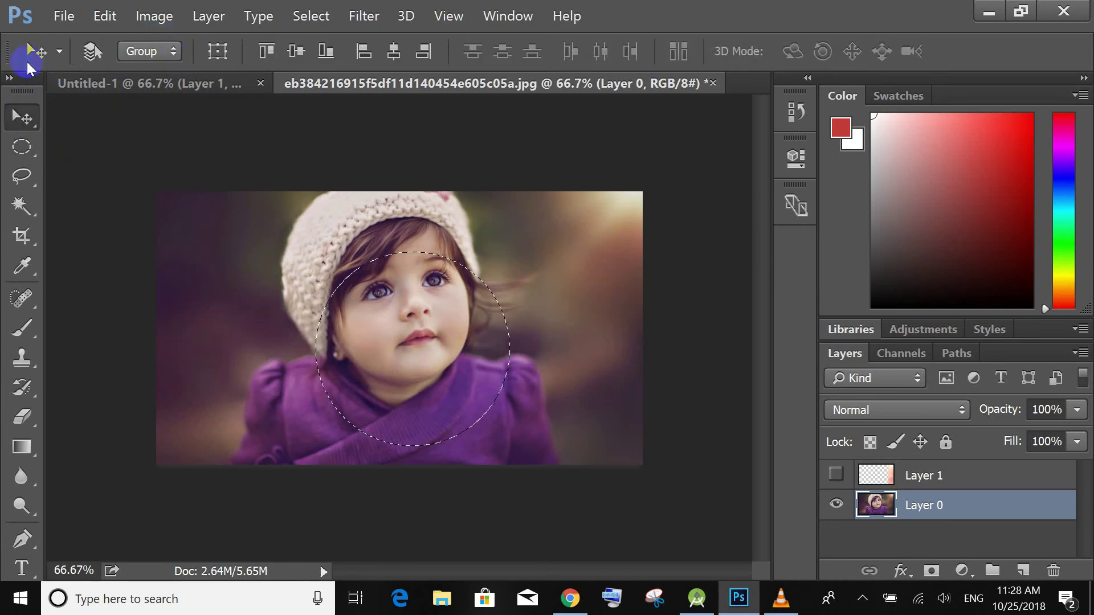
{"action": "left_click", "coordinate": [23, 148]}
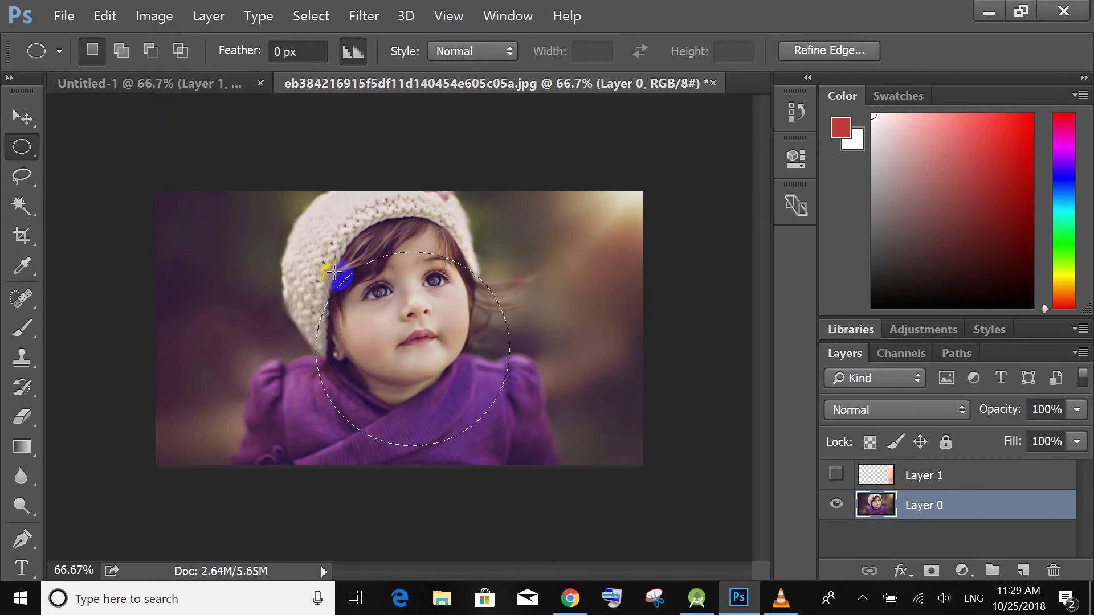
{"action": "left_click", "coordinate": [184, 51]}
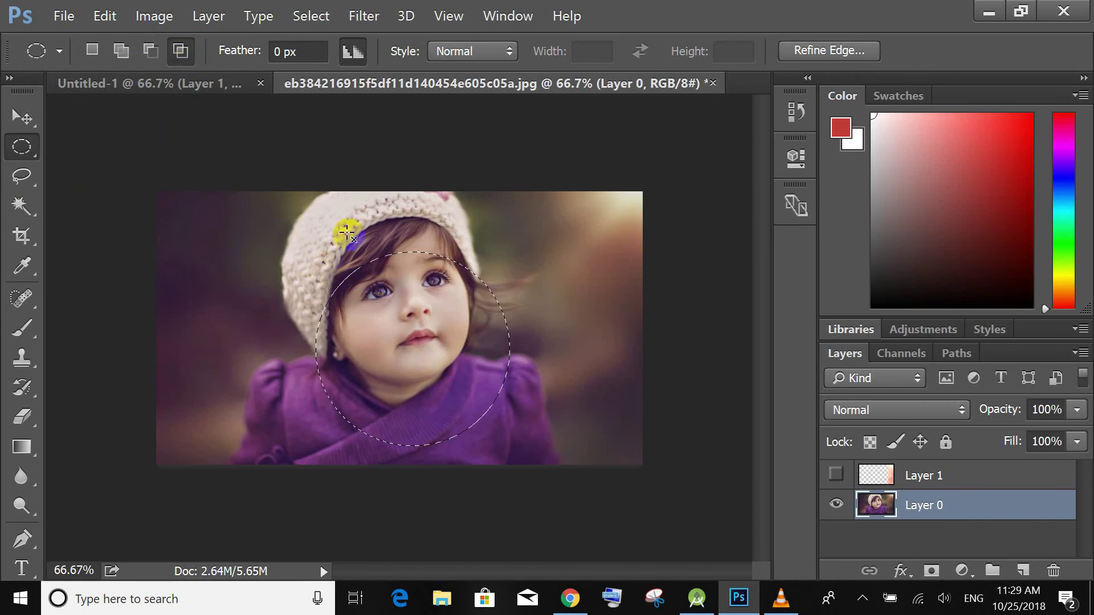
{"action": "left_click_drag", "start_coordinate": [295, 225], "coordinate": [368, 316]}
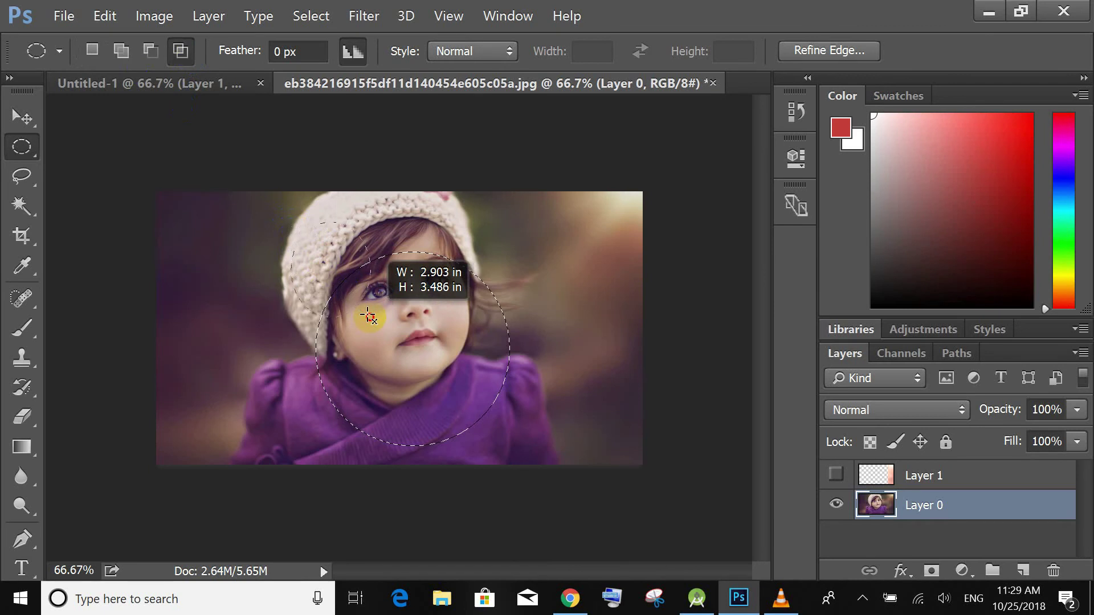
{"action": "left_click_drag", "start_coordinate": [369, 317], "coordinate": [387, 319]}
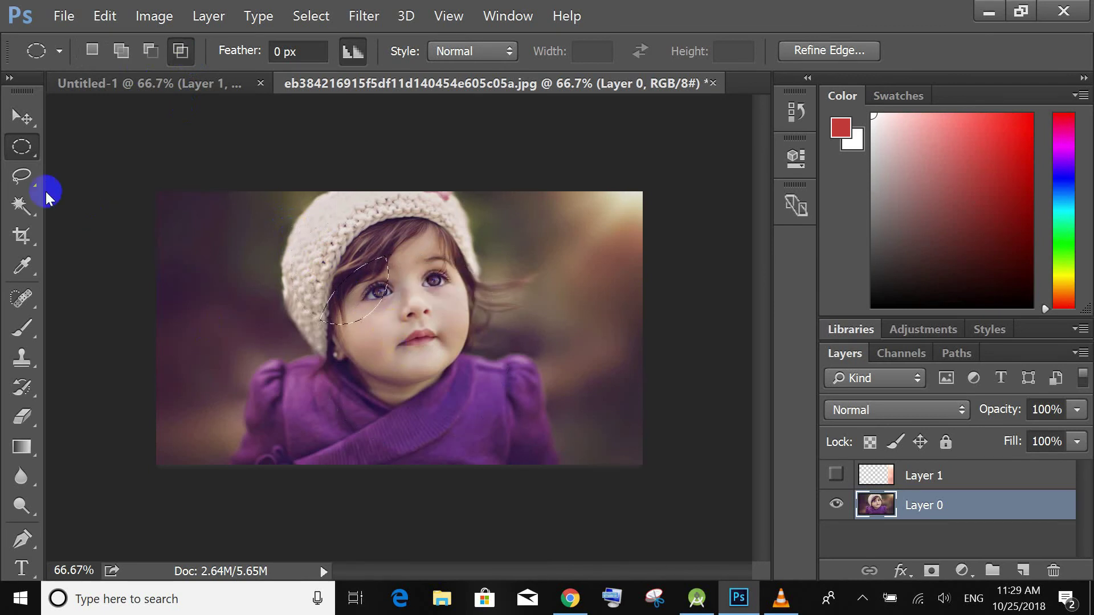
Select a fresh oval over the right cheek, try combining more ovals, then undo back to it.
{"action": "left_click", "coordinate": [98, 62]}
{"action": "left_click_drag", "start_coordinate": [437, 279], "coordinate": [567, 403]}
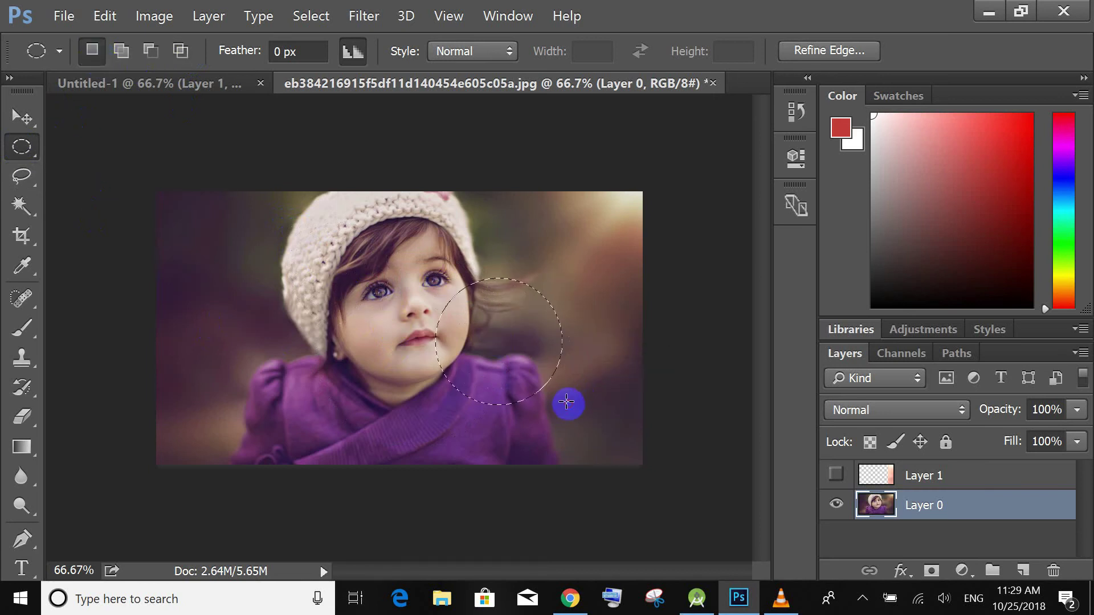
{"action": "scroll", "coordinate": [596, 371], "scroll_direction": "up", "scroll_amount": 1}
{"action": "scroll", "coordinate": [596, 371], "scroll_direction": "up", "scroll_amount": 1}
{"action": "scroll", "coordinate": [517, 330], "scroll_direction": "up", "scroll_amount": 3}
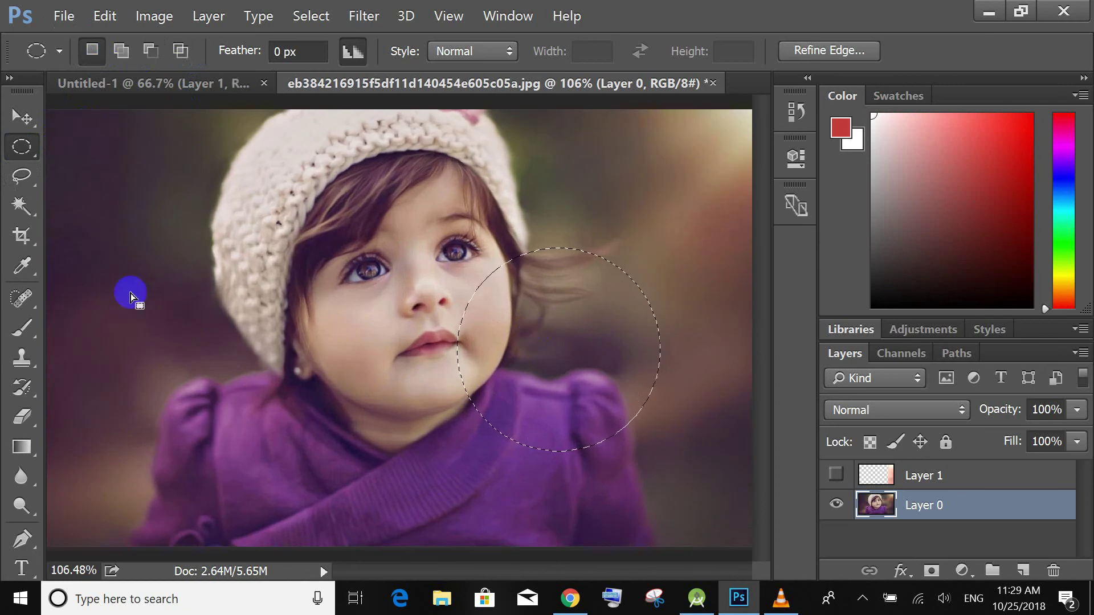
{"action": "left_click", "coordinate": [180, 51]}
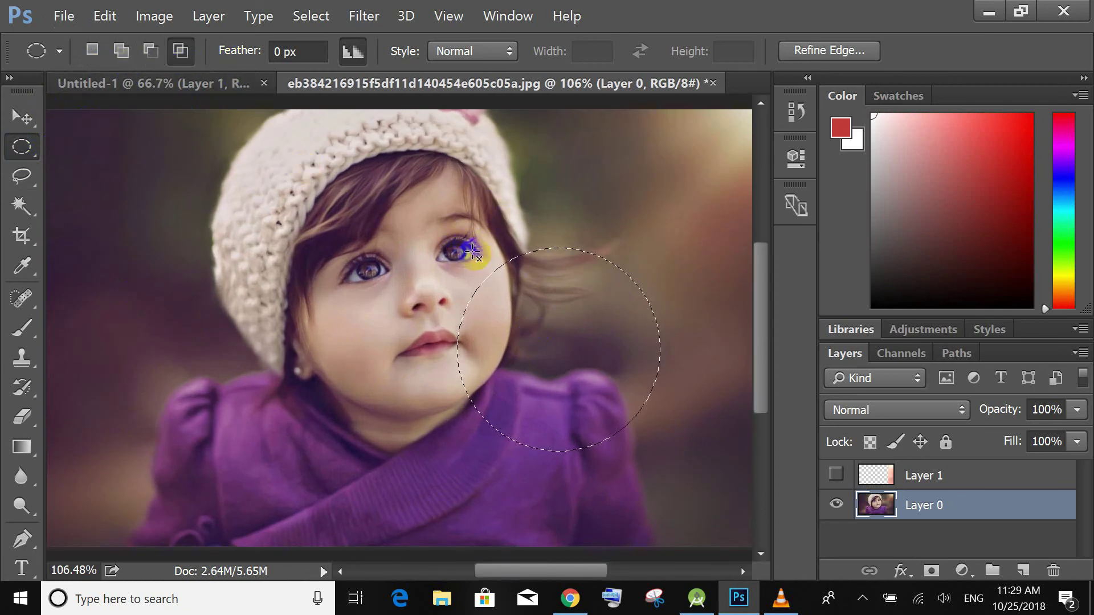
{"action": "left_click_drag", "start_coordinate": [401, 202], "coordinate": [562, 377]}
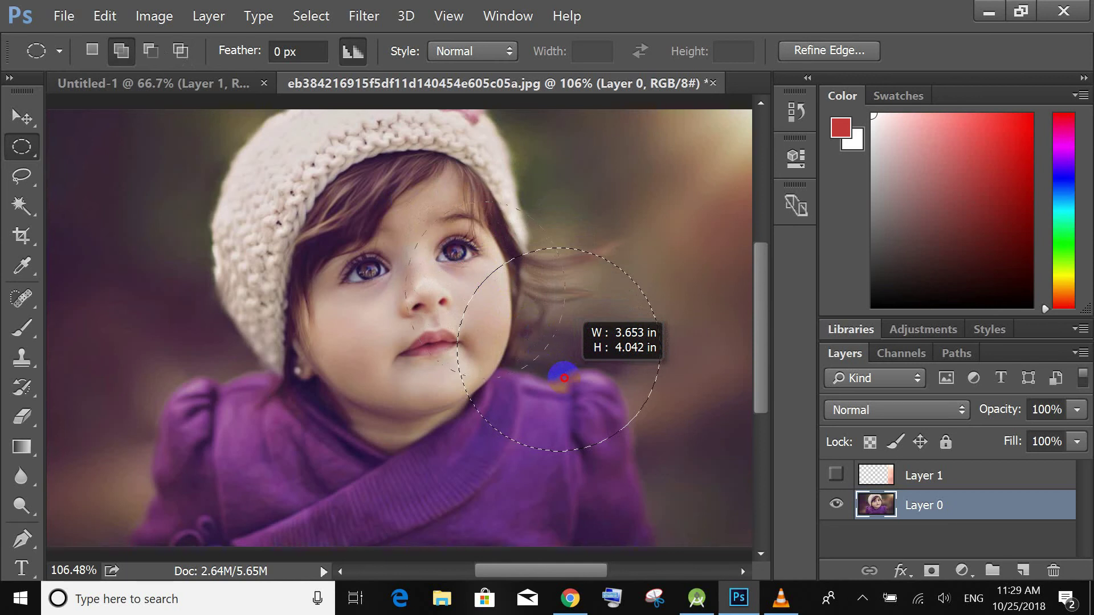
{"action": "left_click_drag", "start_coordinate": [564, 377], "coordinate": [564, 376]}
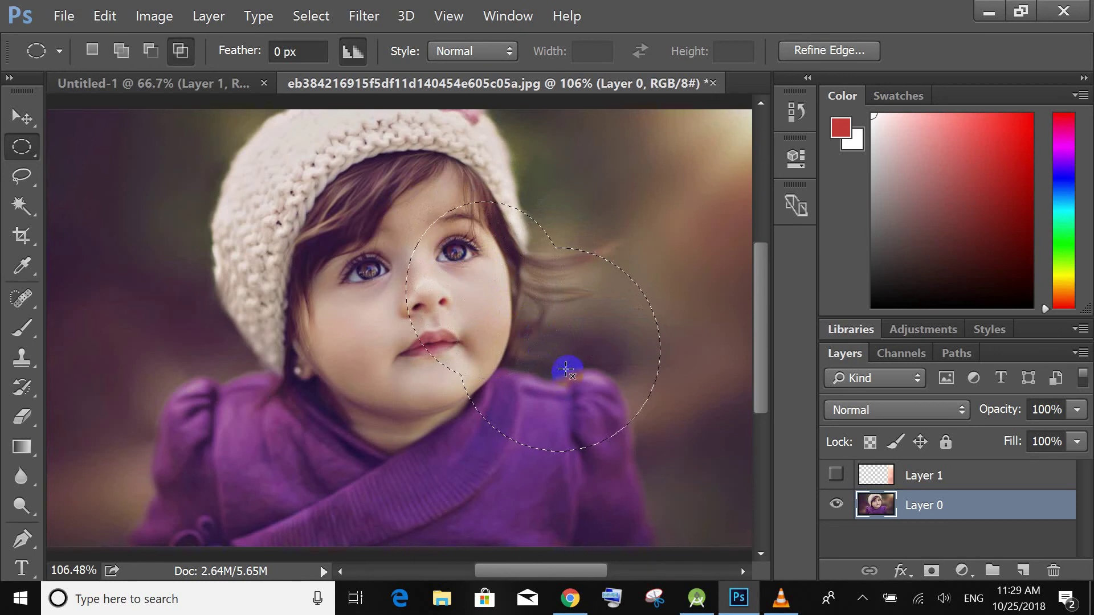
{"action": "mouse_move", "coordinate": [365, 183]}
{"action": "left_mouse_down"}
{"action": "mouse_move", "coordinate": [537, 367]}
{"action": "mouse_move", "coordinate": [556, 368]}
{"action": "left_mouse_up"}
{"action": "key", "text": "ctrl+z"}
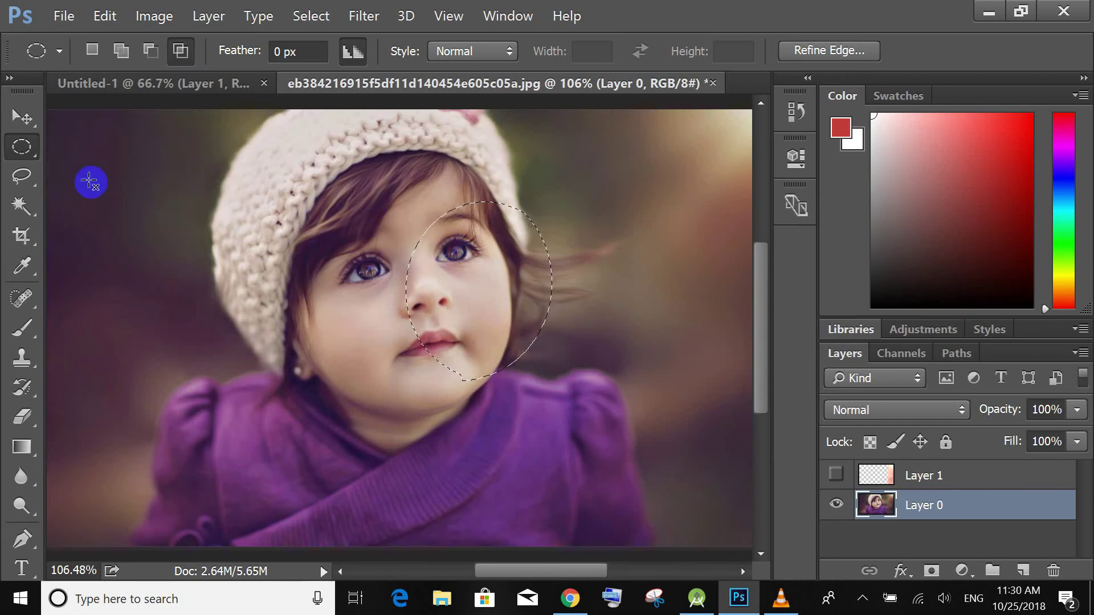
Browse the marquee flyout, switching between rectangular and elliptical selection shapes.
{"action": "left_click", "coordinate": [22, 148]}
{"action": "left_click", "coordinate": [63, 147]}
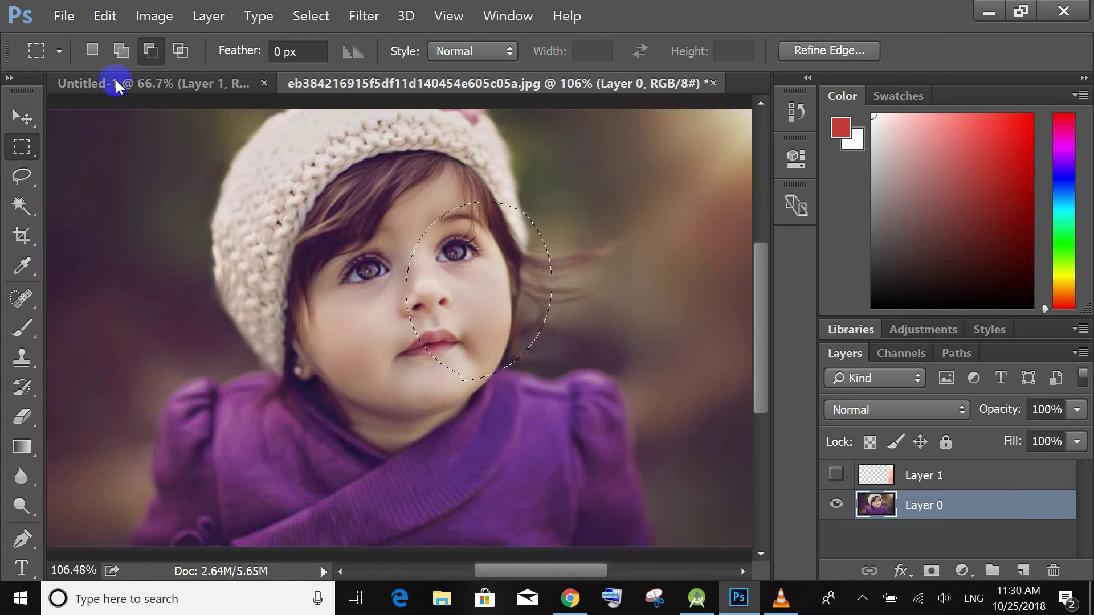
{"action": "left_click", "coordinate": [165, 51]}
{"action": "left_click", "coordinate": [23, 148]}
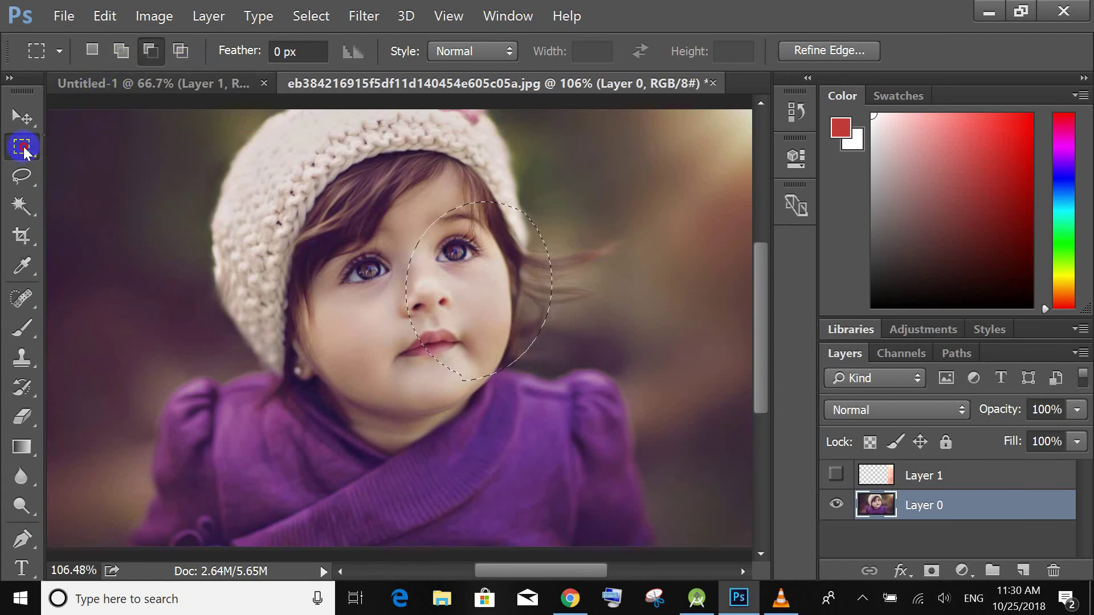
{"action": "left_click", "coordinate": [72, 170]}
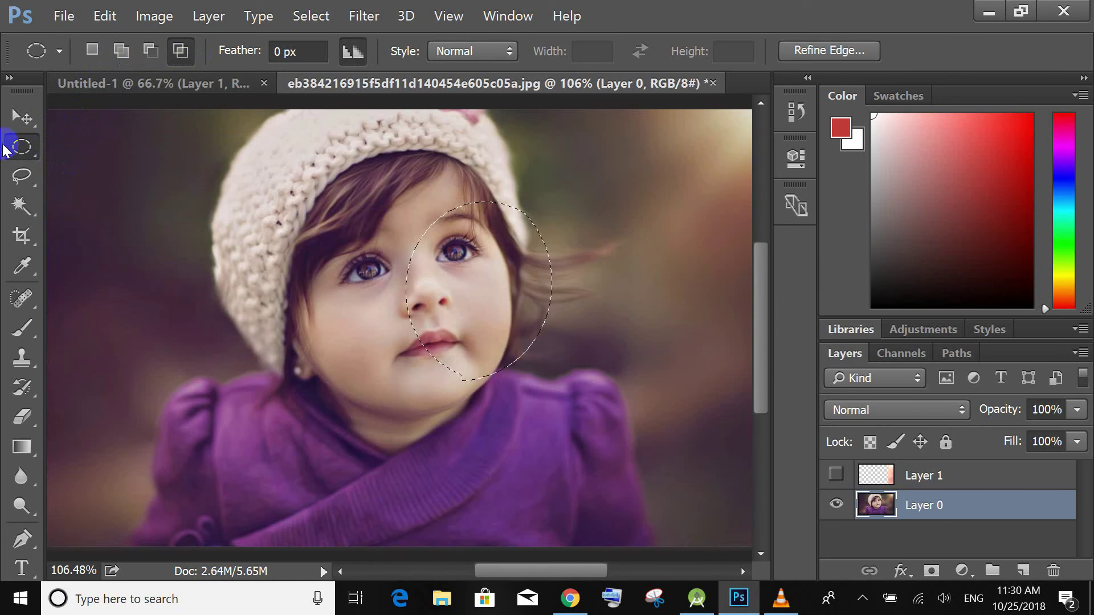
{"action": "left_click", "coordinate": [12, 145]}
With the Single Row Marquee, select a one-pixel row across the hat.
{"action": "left_click", "coordinate": [80, 188]}
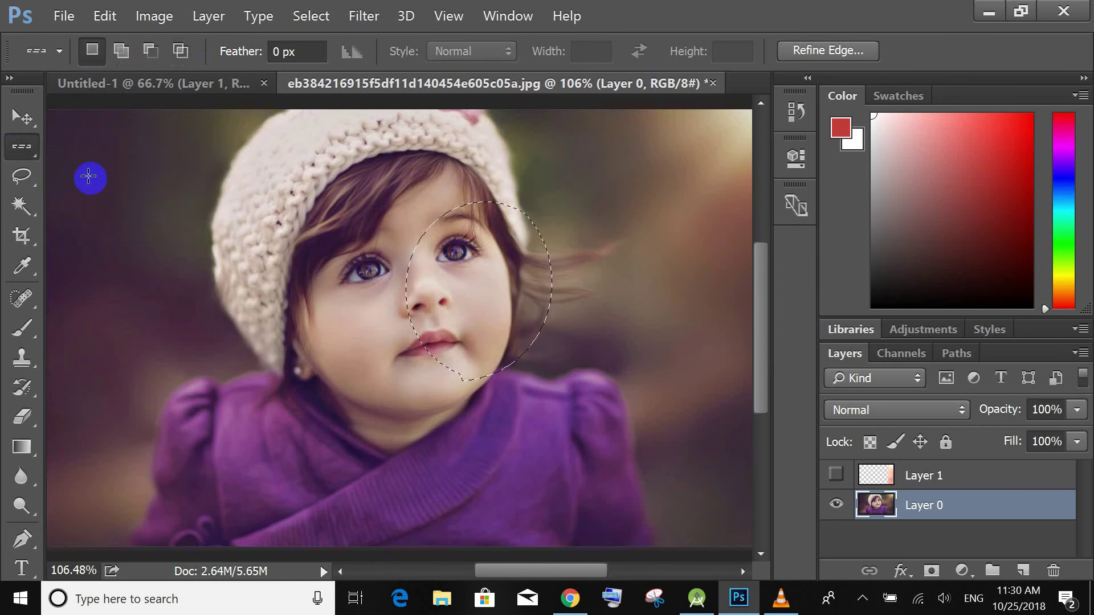
{"action": "left_click", "coordinate": [171, 188]}
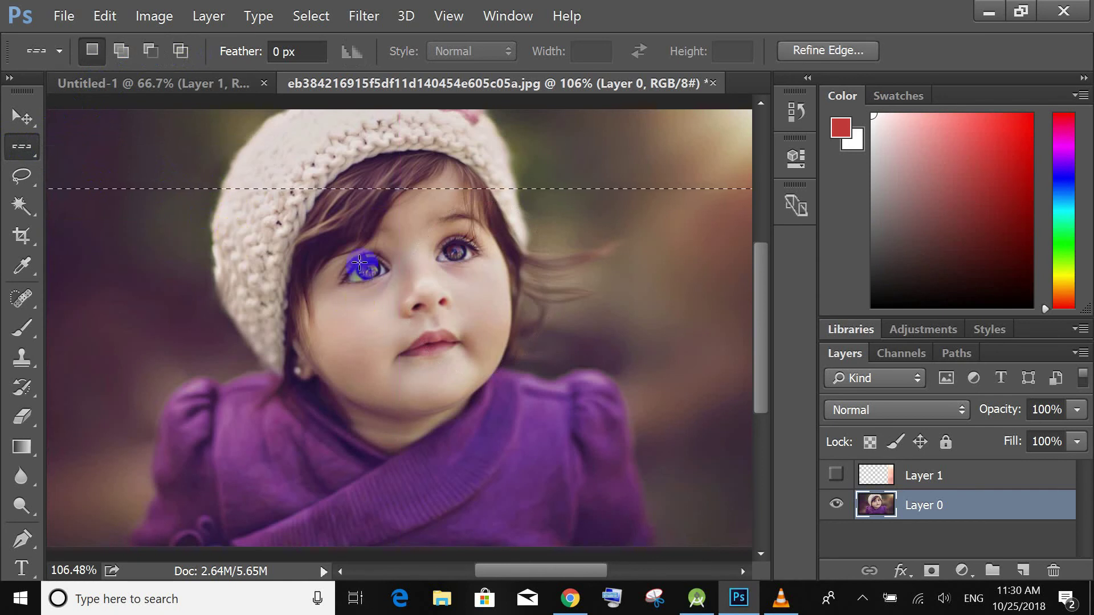
{"action": "right_click", "coordinate": [22, 154]}
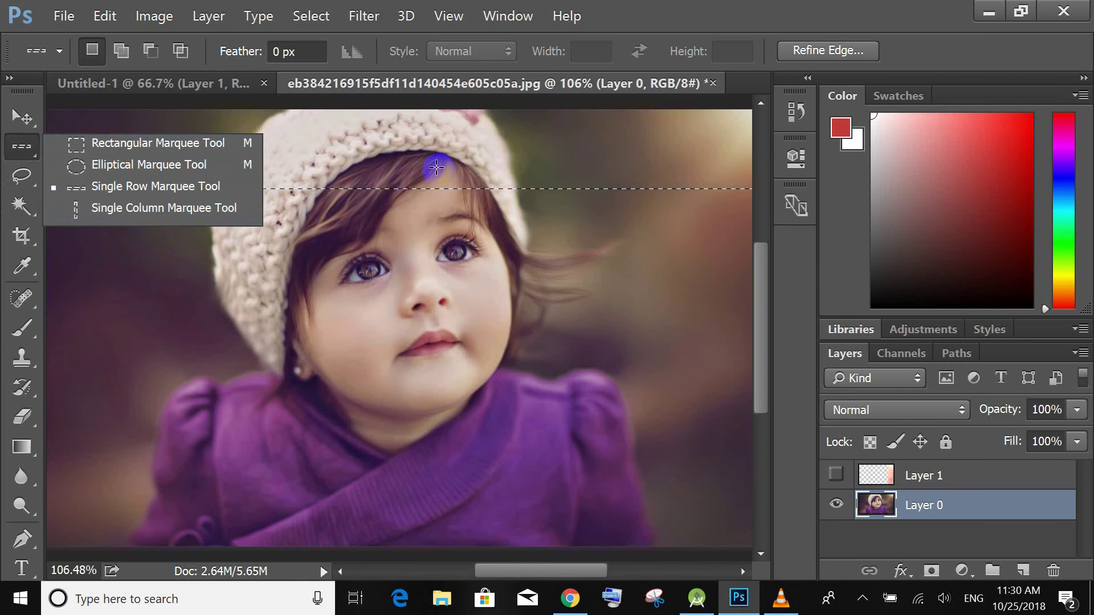
{"action": "left_click", "coordinate": [24, 118]}
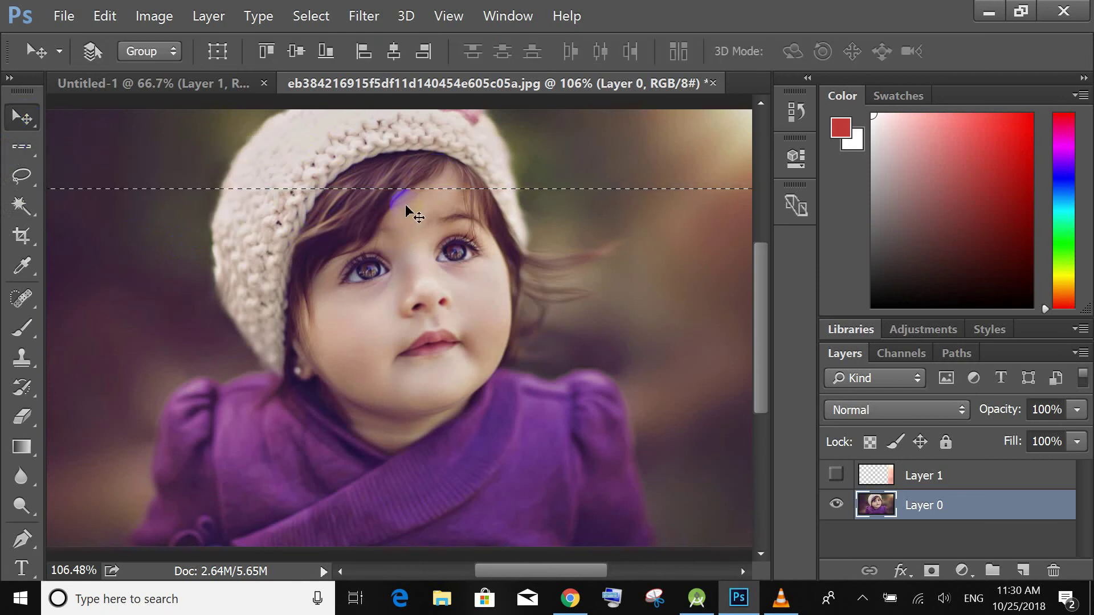
Alt+scroll to zoom in toward the top of the hat, panning with the vertical scrollbar.
{"action": "key", "text": "alt"}
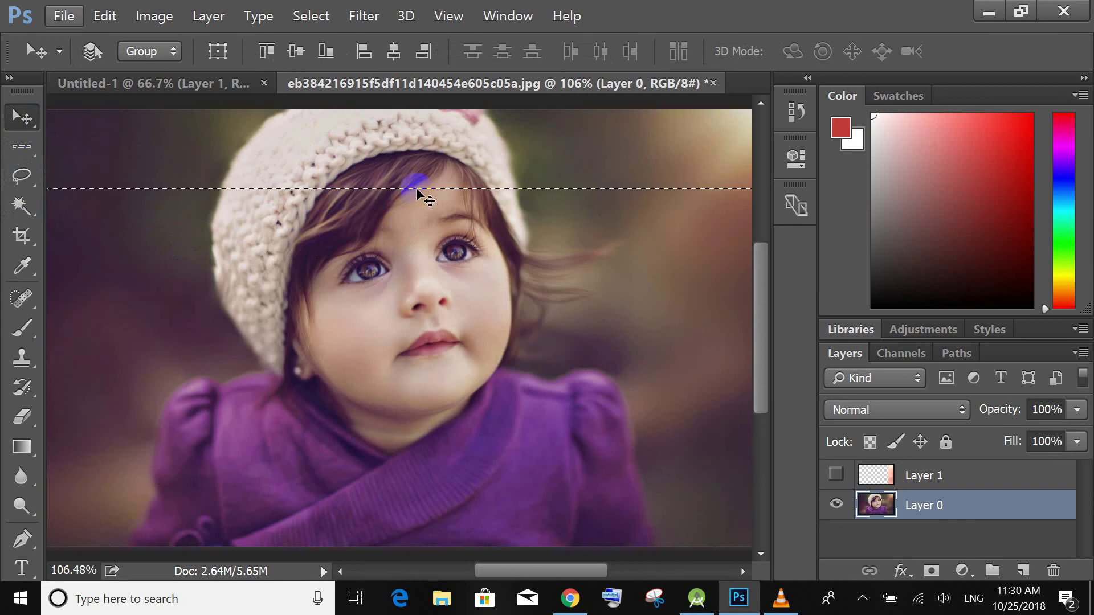
{"action": "scroll", "coordinate": [422, 194], "scroll_direction": "up", "scroll_amount": 1}
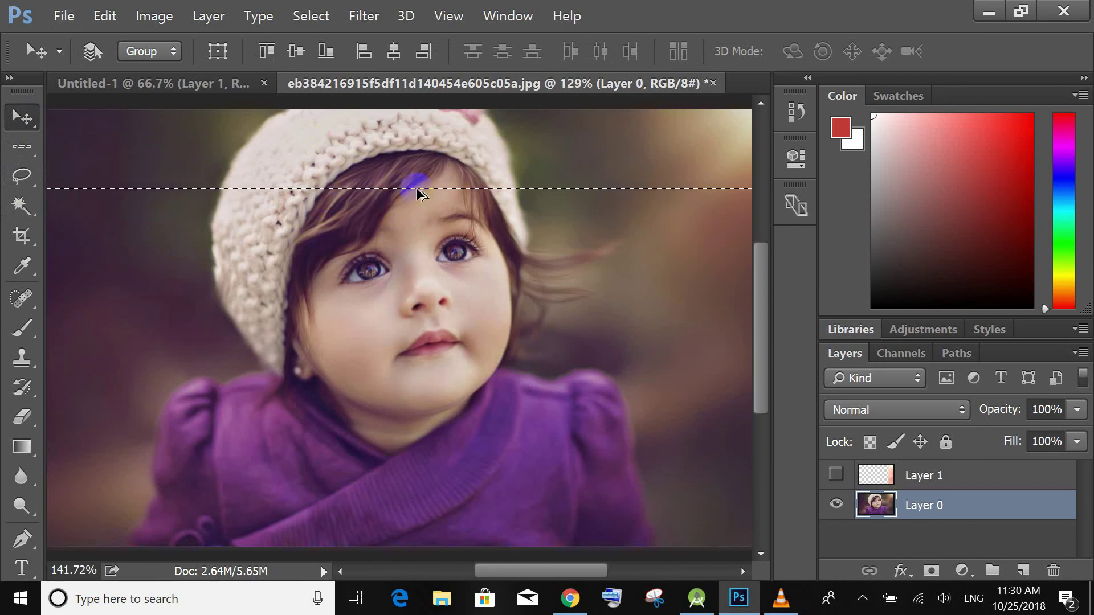
{"action": "scroll", "coordinate": [421, 194], "scroll_direction": "up", "scroll_amount": 4}
{"action": "left_click", "coordinate": [761, 103]}
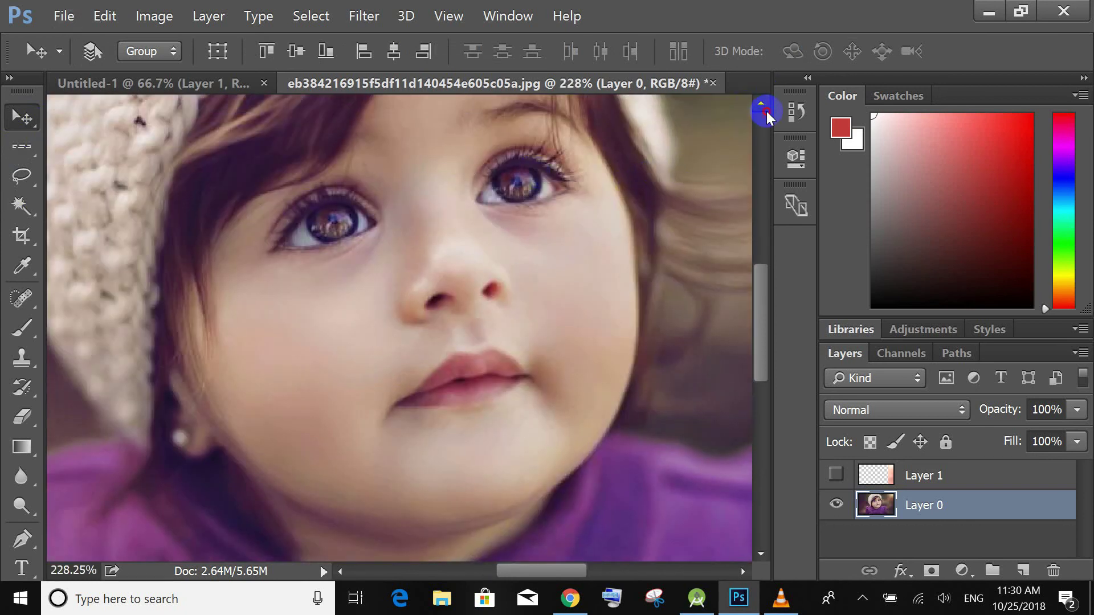
{"action": "scroll", "coordinate": [647, 125], "scroll_direction": "up", "scroll_amount": 1}
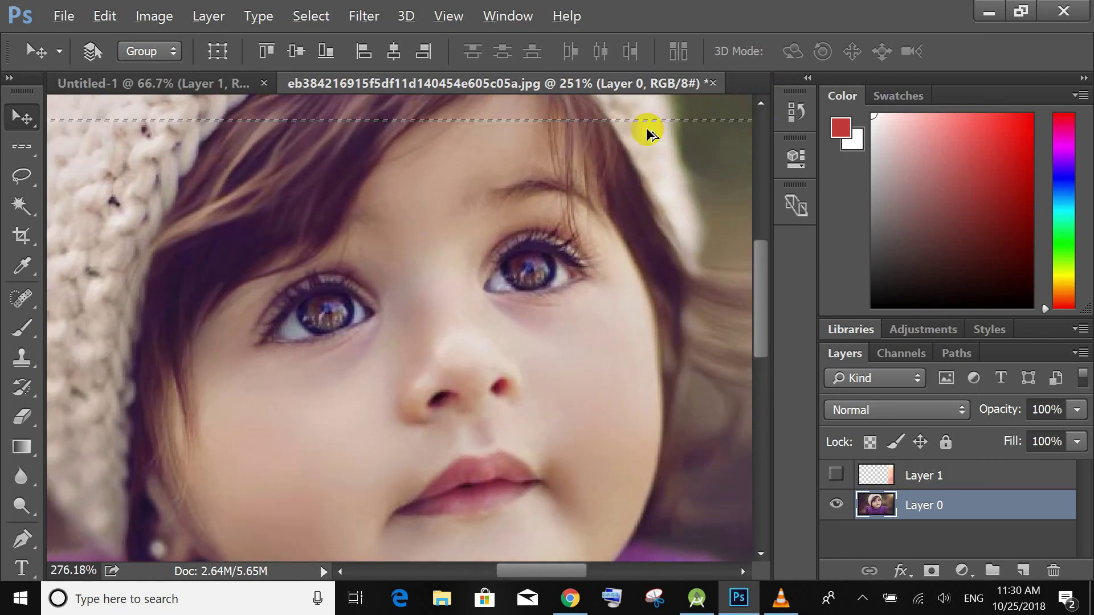
{"action": "scroll", "coordinate": [684, 114], "scroll_direction": "up", "scroll_amount": 5}
{"action": "left_click", "coordinate": [759, 106]}
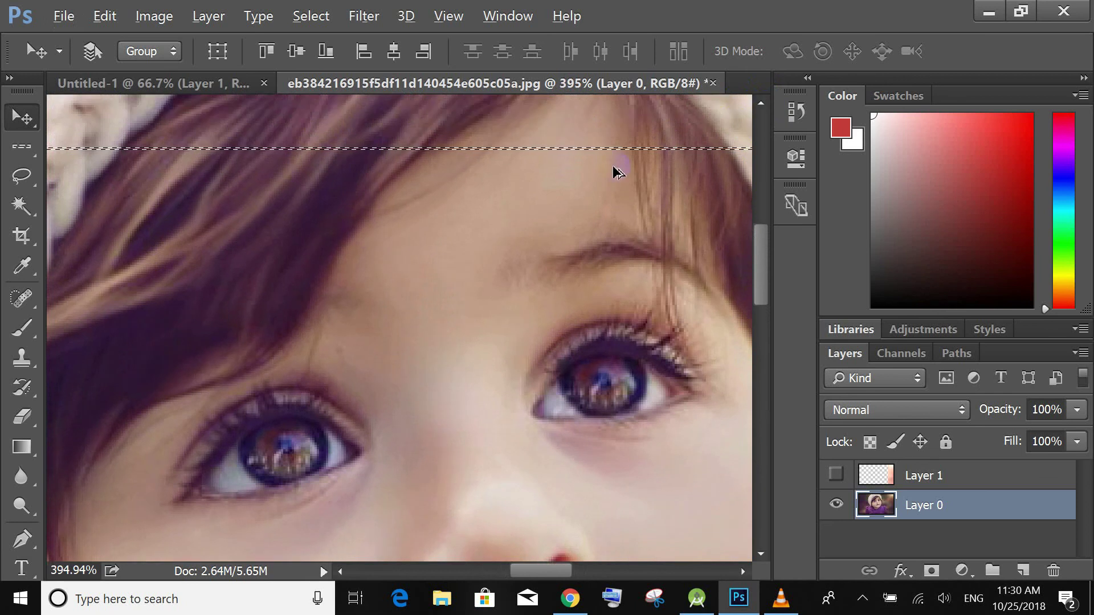
{"action": "scroll", "coordinate": [615, 154], "scroll_direction": "up", "scroll_amount": 2}
{"action": "scroll", "coordinate": [683, 132], "scroll_direction": "up", "scroll_amount": 3}
{"action": "left_click", "coordinate": [762, 104]}
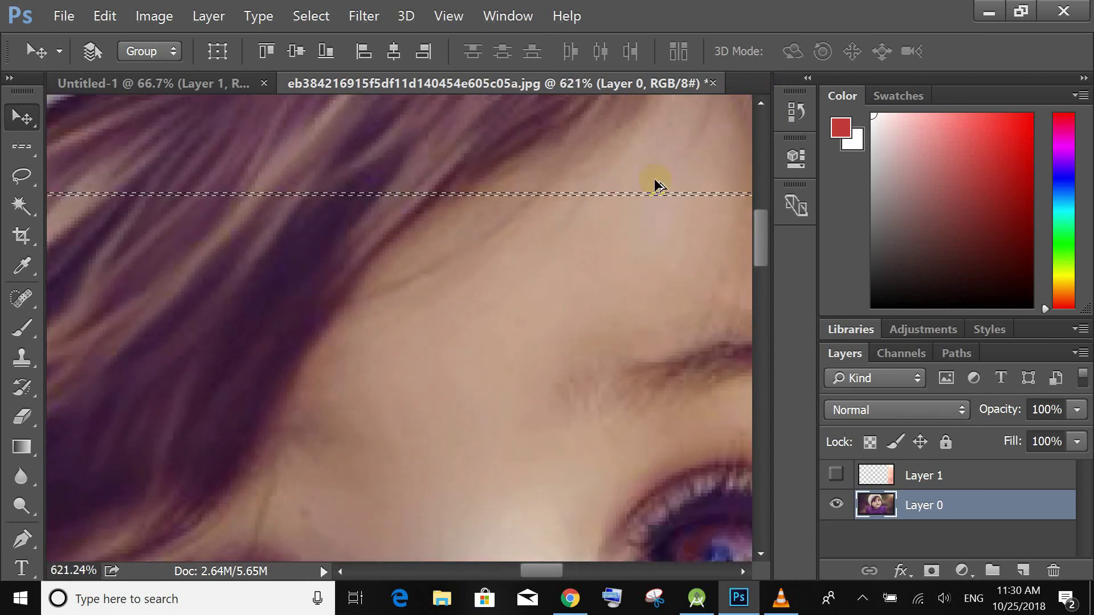
{"action": "scroll", "coordinate": [650, 184], "scroll_direction": "up", "scroll_amount": 2}
{"action": "scroll", "coordinate": [760, 100], "scroll_direction": "up", "scroll_amount": 1}
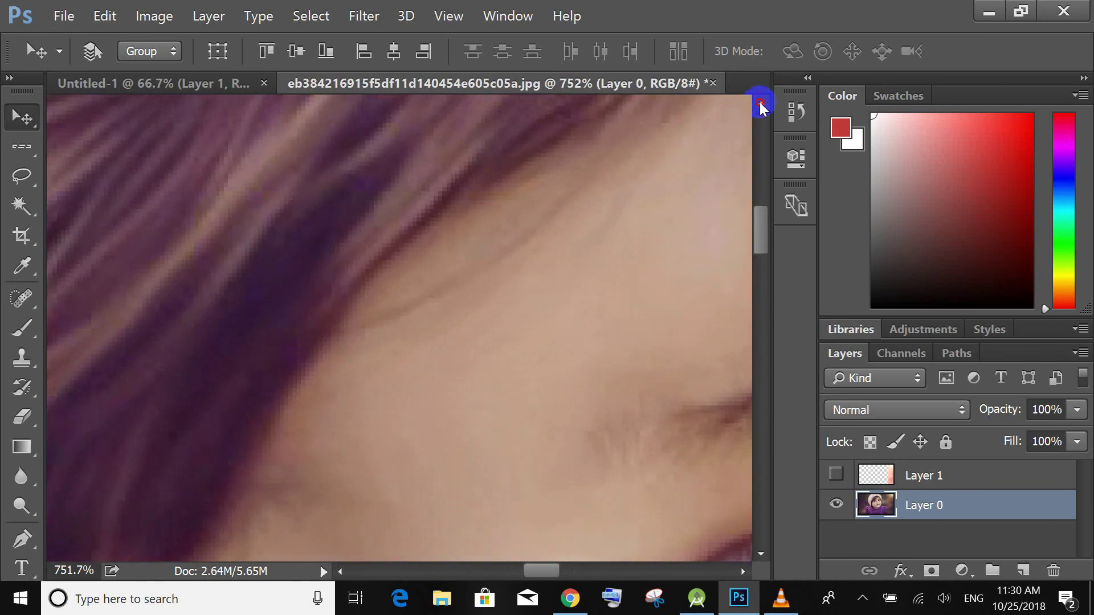
{"action": "scroll", "coordinate": [760, 102], "scroll_direction": "up", "scroll_amount": 1}
{"action": "scroll", "coordinate": [759, 106], "scroll_direction": "up", "scroll_amount": 1}
{"action": "left_click", "coordinate": [759, 110]}
{"action": "left_click", "coordinate": [676, 135]}
Zoom to about 1600% and step the scrollbar to view individual hair pixels and the grid.
{"action": "scroll", "coordinate": [715, 180], "scroll_direction": "up", "scroll_amount": 1}
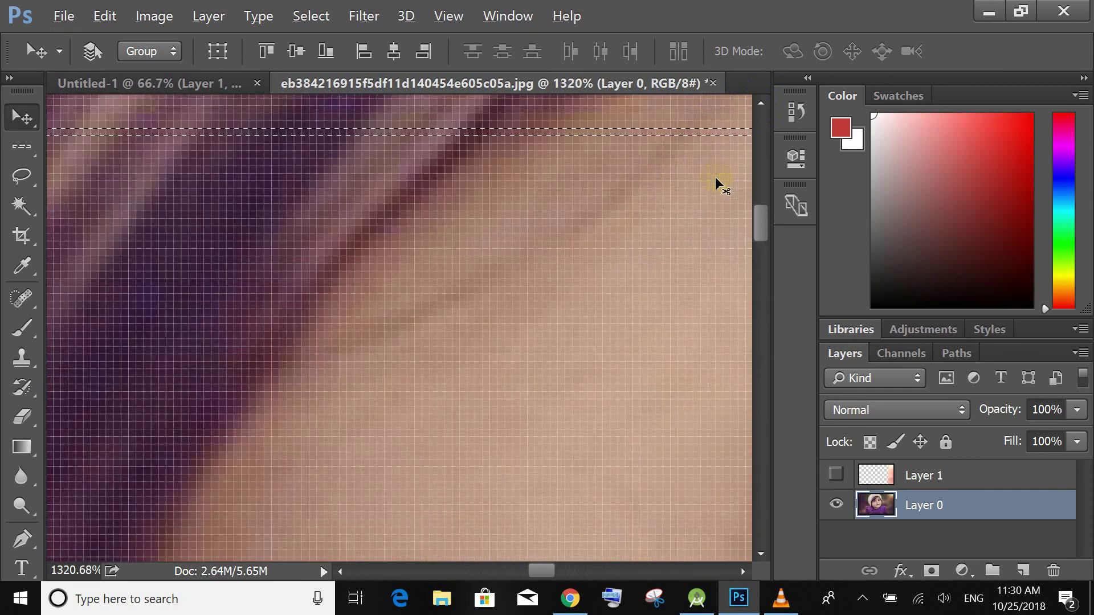
{"action": "scroll", "coordinate": [667, 112], "scroll_direction": "up", "scroll_amount": 1}
{"action": "scroll", "coordinate": [724, 102], "scroll_direction": "up", "scroll_amount": 1}
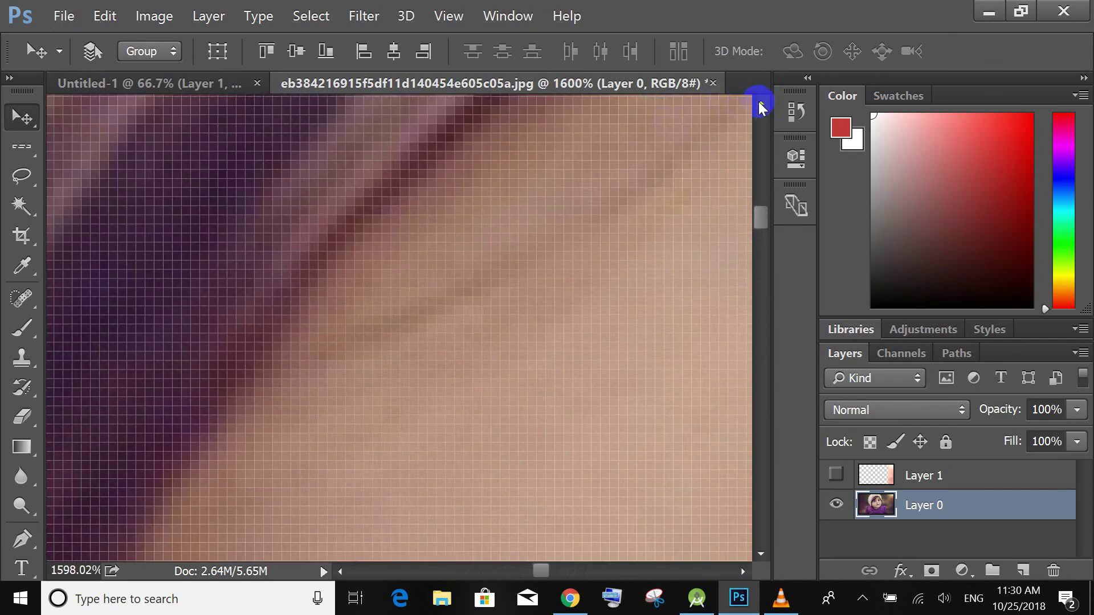
{"action": "left_click", "coordinate": [758, 103]}
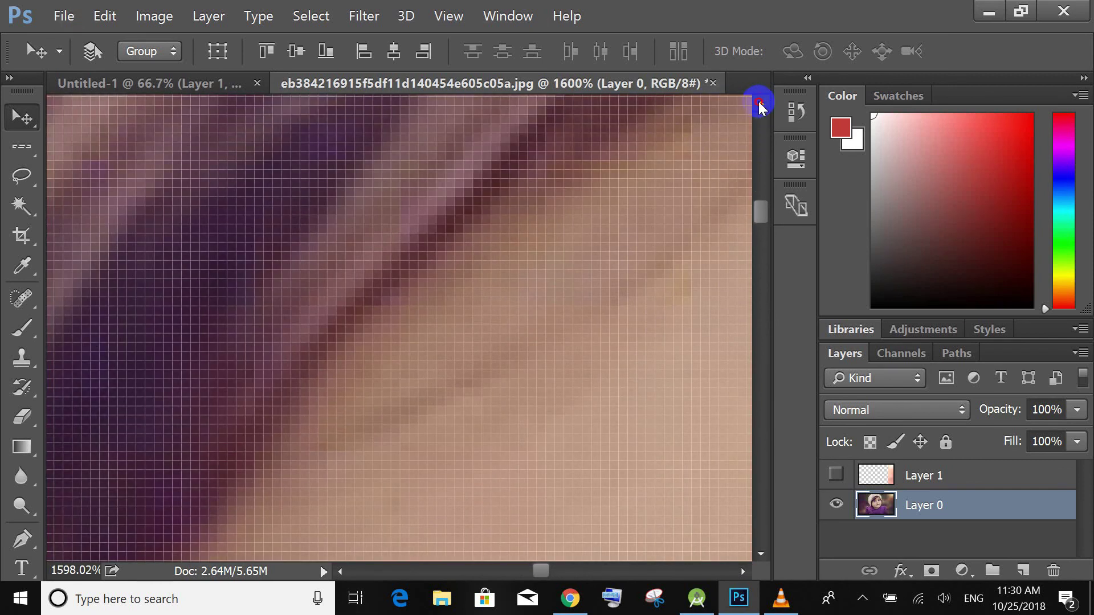
{"action": "left_click", "coordinate": [760, 105]}
{"action": "left_click", "coordinate": [760, 108]}
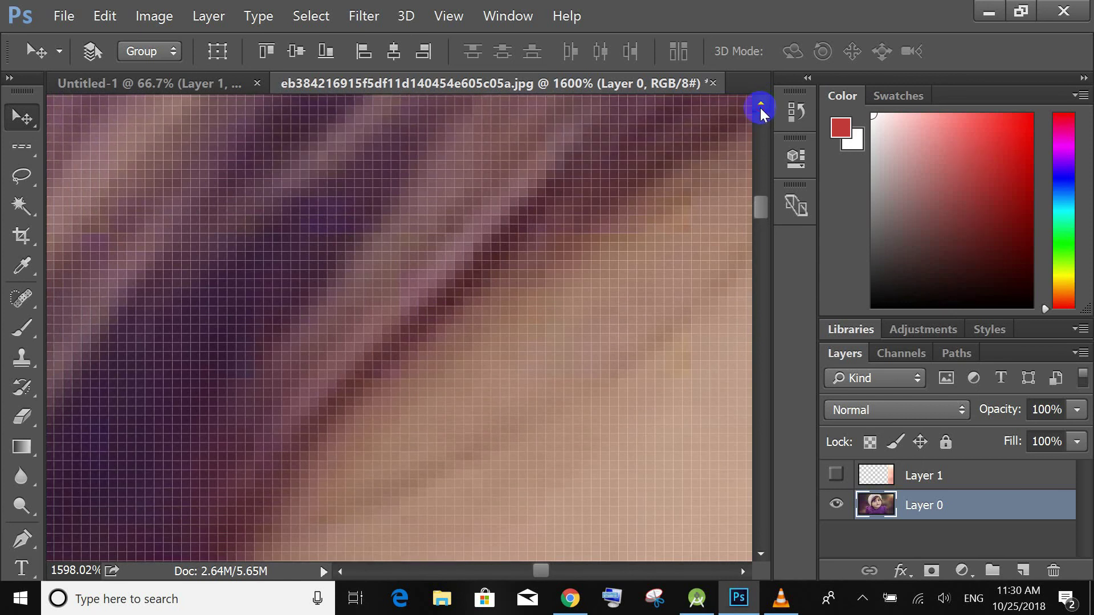
{"action": "left_click", "coordinate": [761, 108]}
{"action": "left_click", "coordinate": [760, 108]}
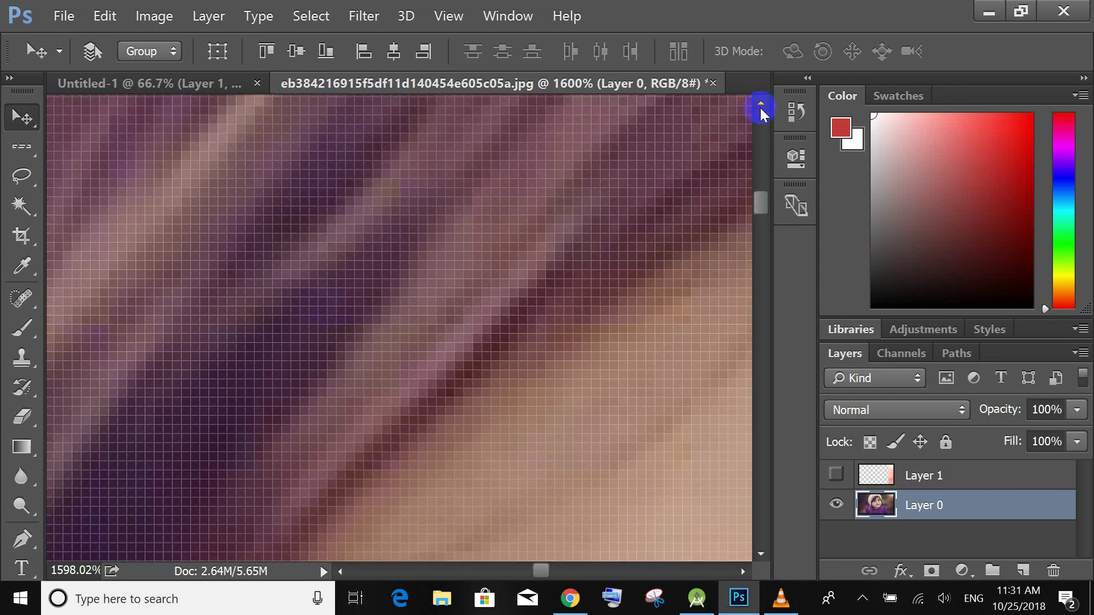
{"action": "left_click", "coordinate": [760, 107]}
{"action": "left_click", "coordinate": [760, 108]}
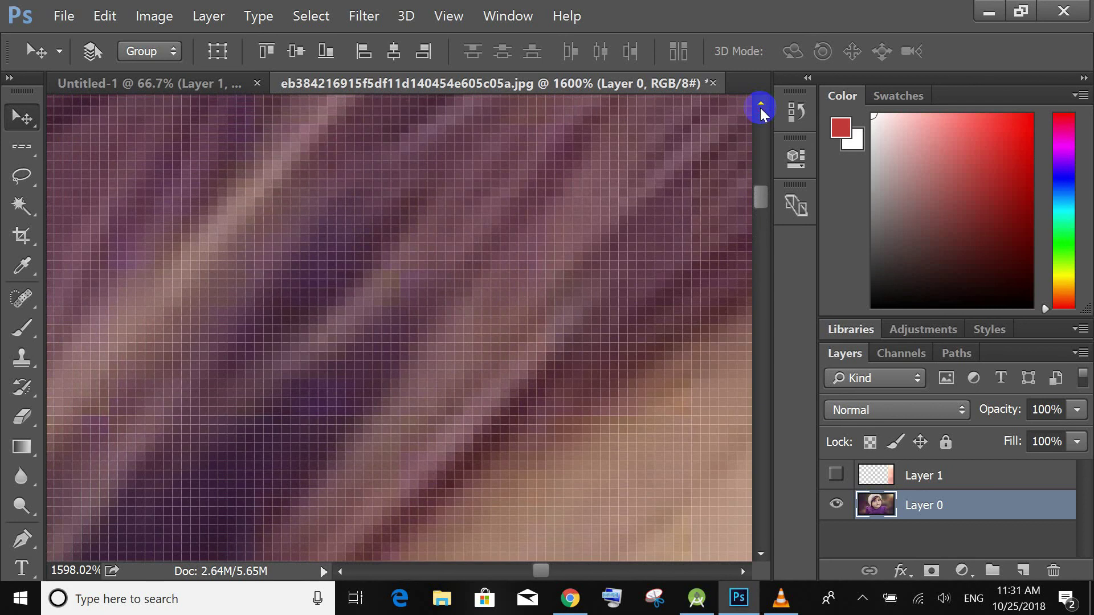
{"action": "left_click", "coordinate": [761, 107]}
{"action": "left_click", "coordinate": [761, 107]}
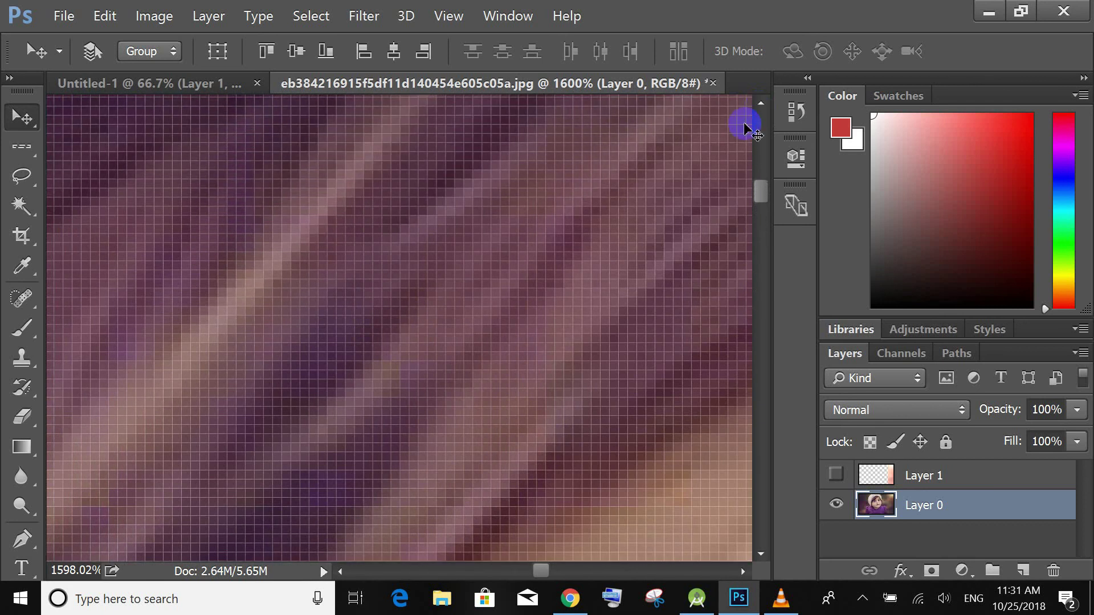
{"action": "scroll", "coordinate": [606, 200], "scroll_direction": "down", "scroll_amount": 2}
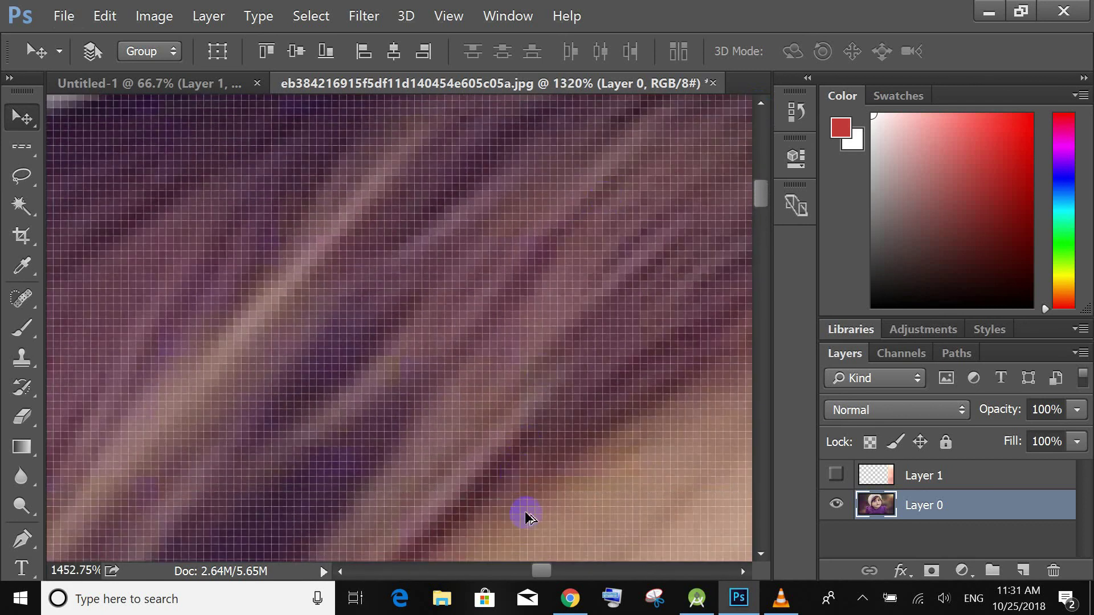
{"action": "scroll", "coordinate": [525, 515], "scroll_direction": "up", "scroll_amount": 1}
{"action": "scroll", "coordinate": [526, 515], "scroll_direction": "up", "scroll_amount": 1}
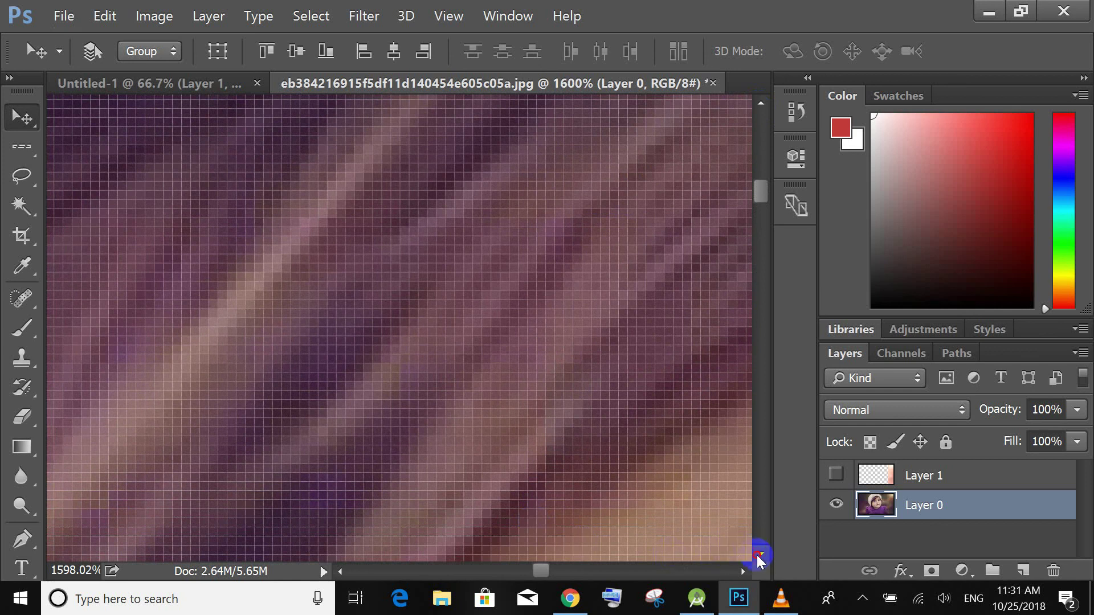
{"action": "left_click", "coordinate": [761, 554]}
{"action": "left_click", "coordinate": [761, 554]}
{"action": "left_click", "coordinate": [760, 554]}
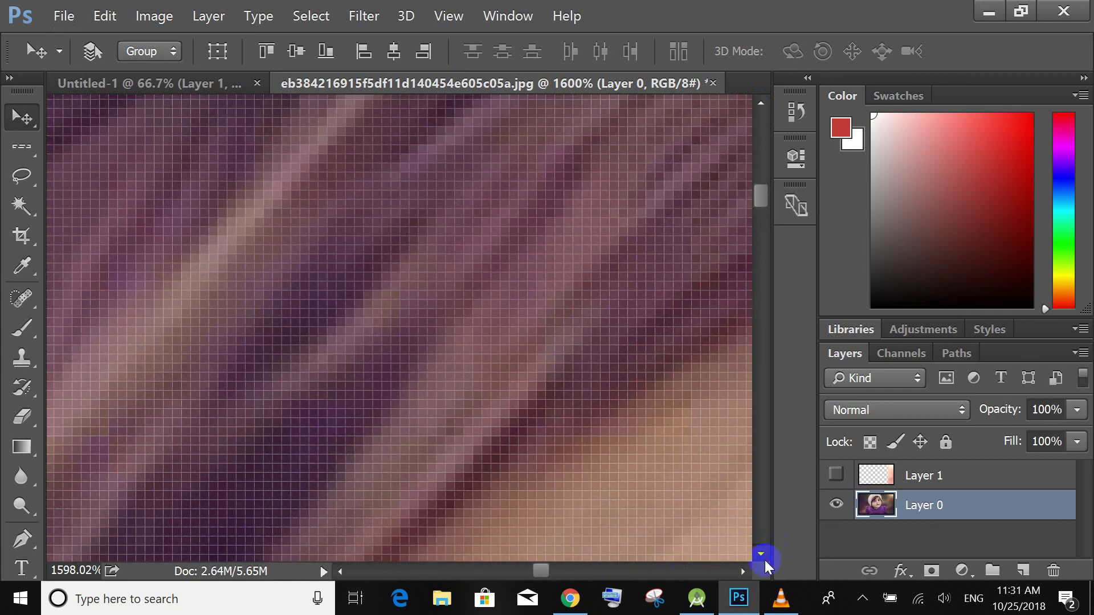
{"action": "left_click", "coordinate": [760, 555]}
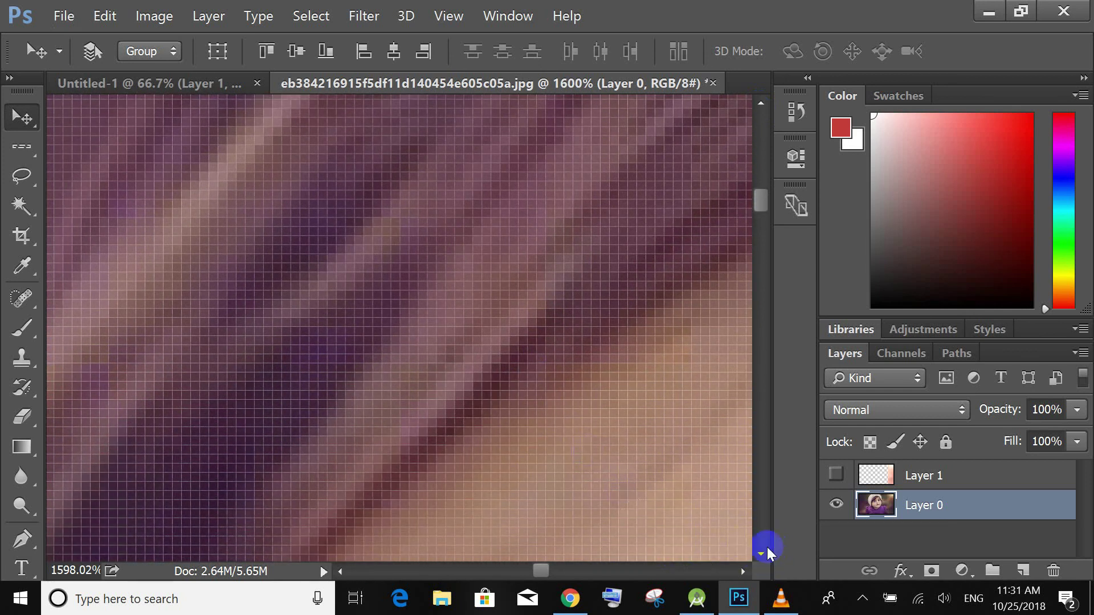
{"action": "left_click", "coordinate": [761, 554]}
{"action": "left_click", "coordinate": [760, 554]}
{"action": "left_click", "coordinate": [760, 554]}
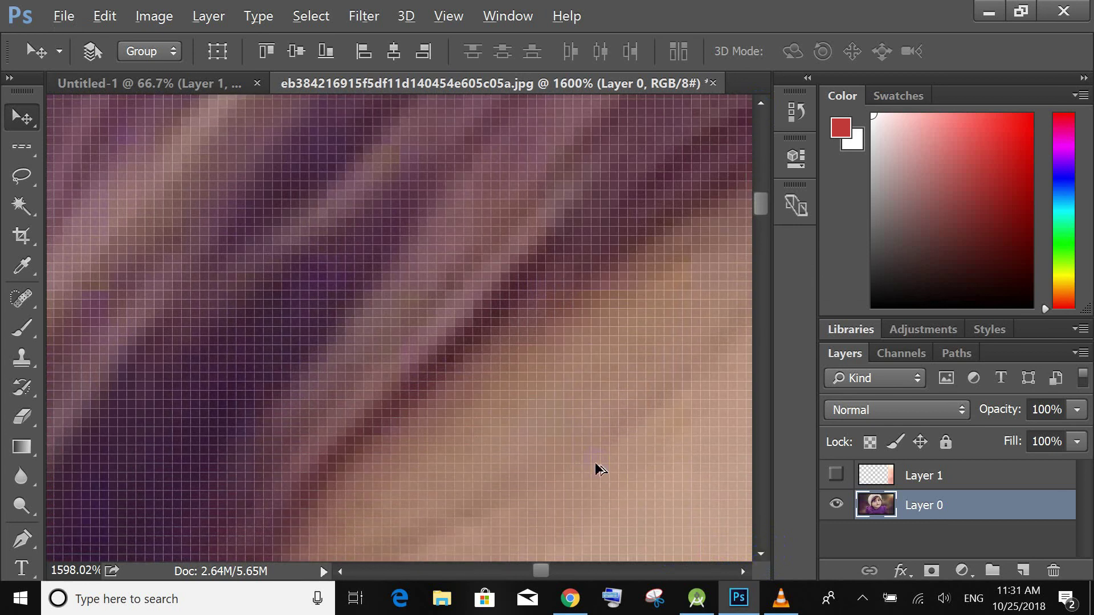
{"action": "scroll", "coordinate": [595, 470], "scroll_direction": "down", "scroll_amount": 1}
{"action": "scroll", "coordinate": [530, 324], "scroll_direction": "up", "scroll_amount": 1}
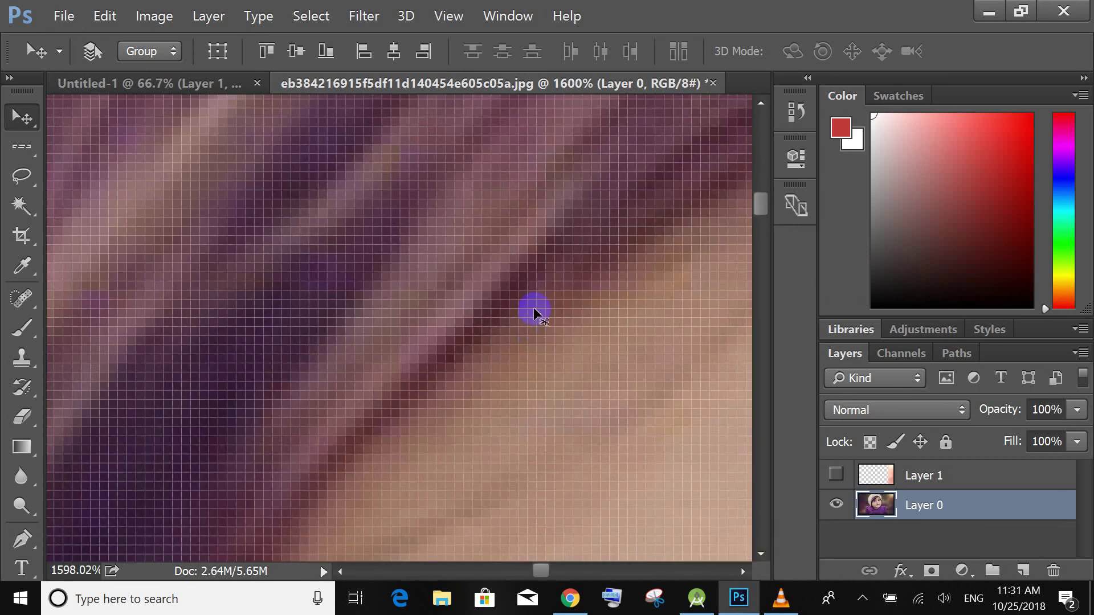
Make a single-row selection, then a Single Column Marquee selection through the hair.
{"action": "left_click", "coordinate": [21, 147]}
{"action": "left_click", "coordinate": [269, 306]}
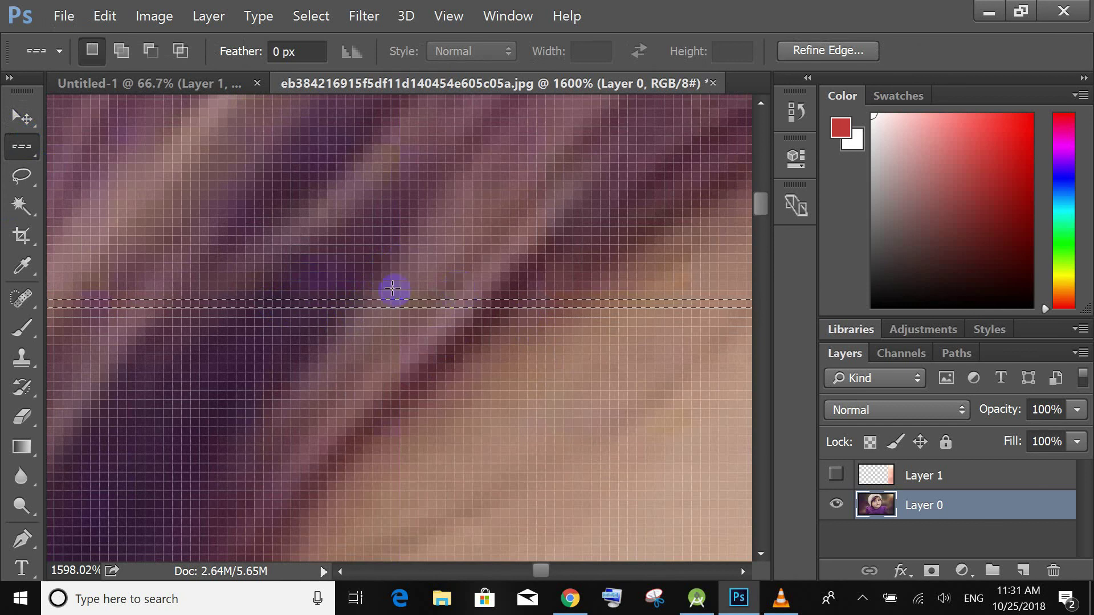
{"action": "right_click", "coordinate": [21, 146]}
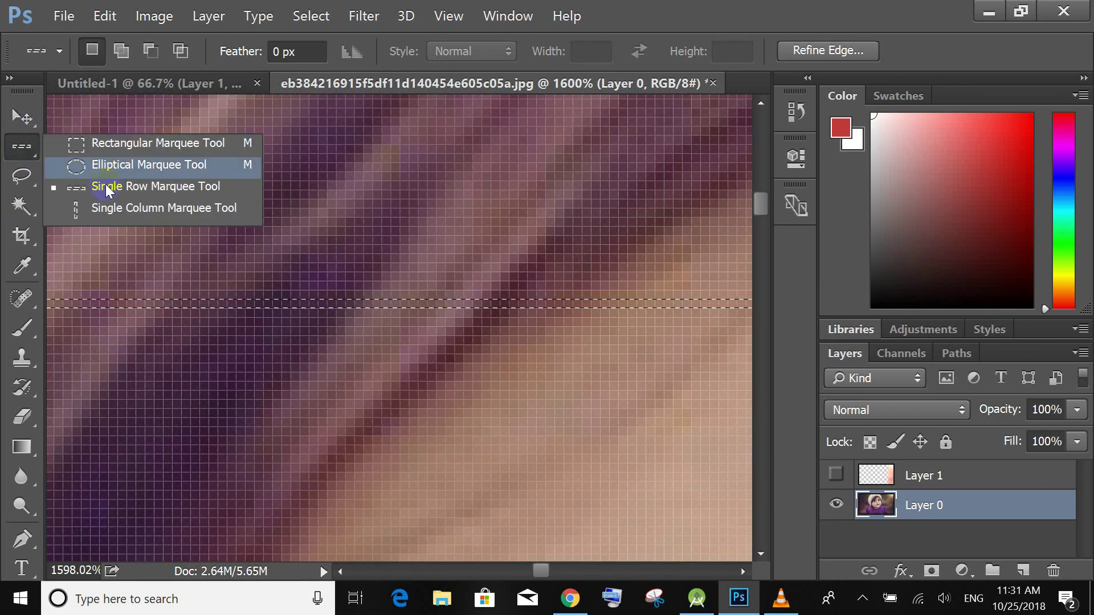
{"action": "left_click", "coordinate": [173, 208]}
{"action": "left_click", "coordinate": [393, 196]}
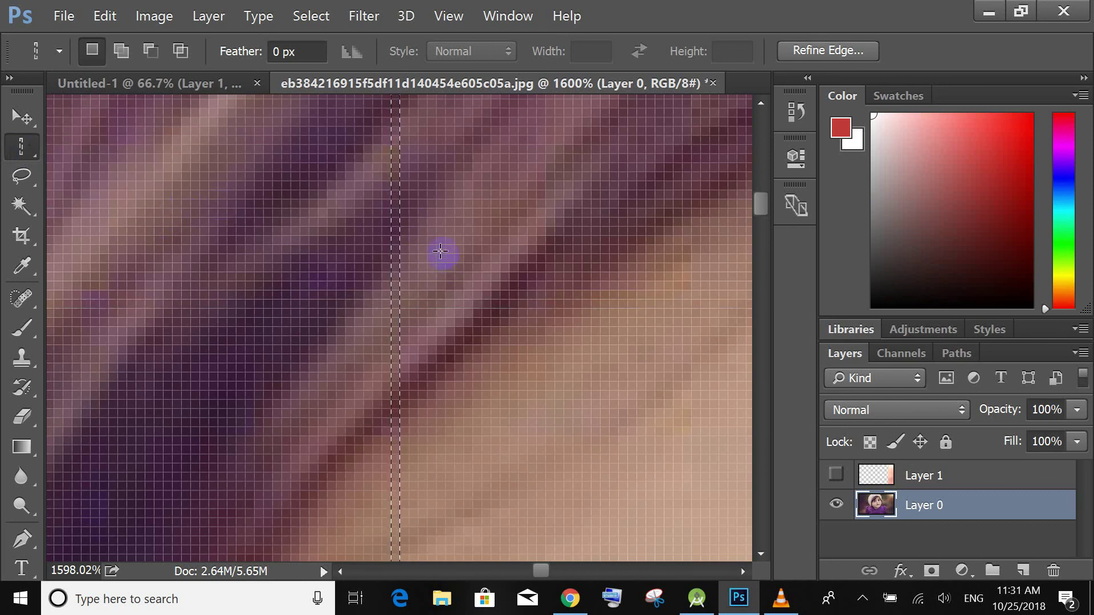
Clear the column selection and zoom out to see the whole photo.
{"action": "left_click", "coordinate": [340, 251]}
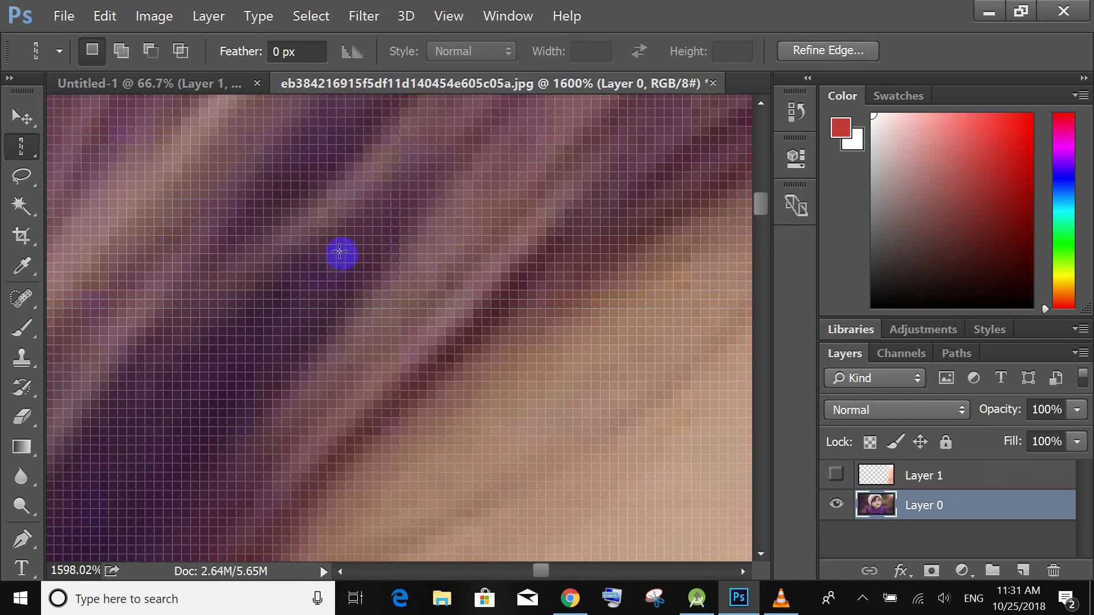
{"action": "scroll", "coordinate": [384, 269], "scroll_direction": "down", "scroll_amount": 1}
{"action": "scroll", "coordinate": [399, 273], "scroll_direction": "down", "scroll_amount": 3}
{"action": "scroll", "coordinate": [420, 284], "scroll_direction": "down", "scroll_amount": 1}
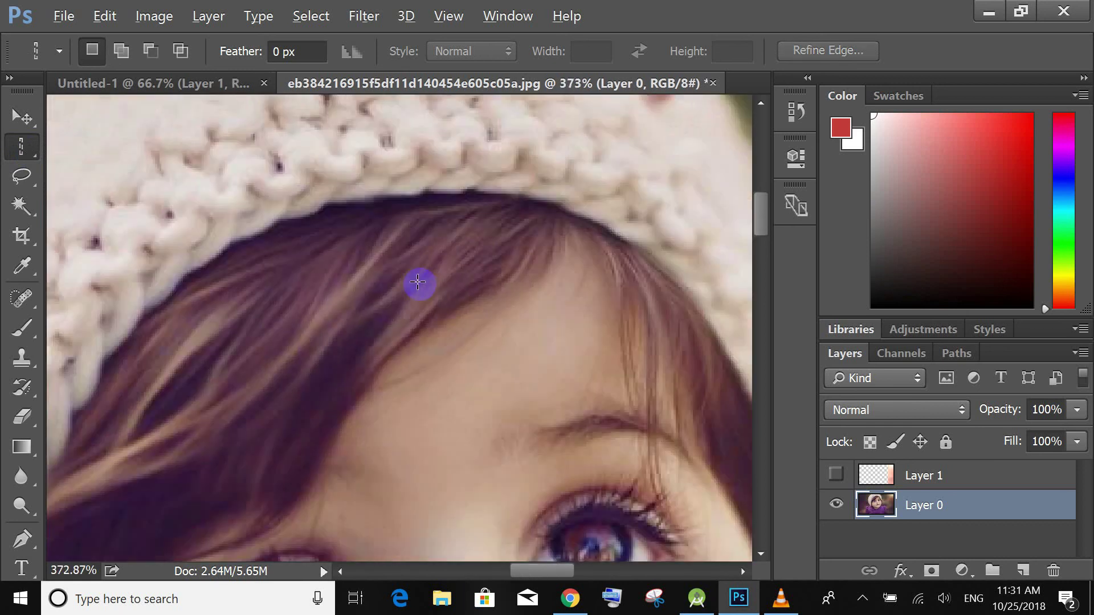
{"action": "scroll", "coordinate": [418, 283], "scroll_direction": "down", "scroll_amount": 2}
{"action": "scroll", "coordinate": [425, 290], "scroll_direction": "down", "scroll_amount": 2}
{"action": "scroll", "coordinate": [429, 295], "scroll_direction": "down", "scroll_amount": 3}
{"action": "left_click", "coordinate": [26, 150]}
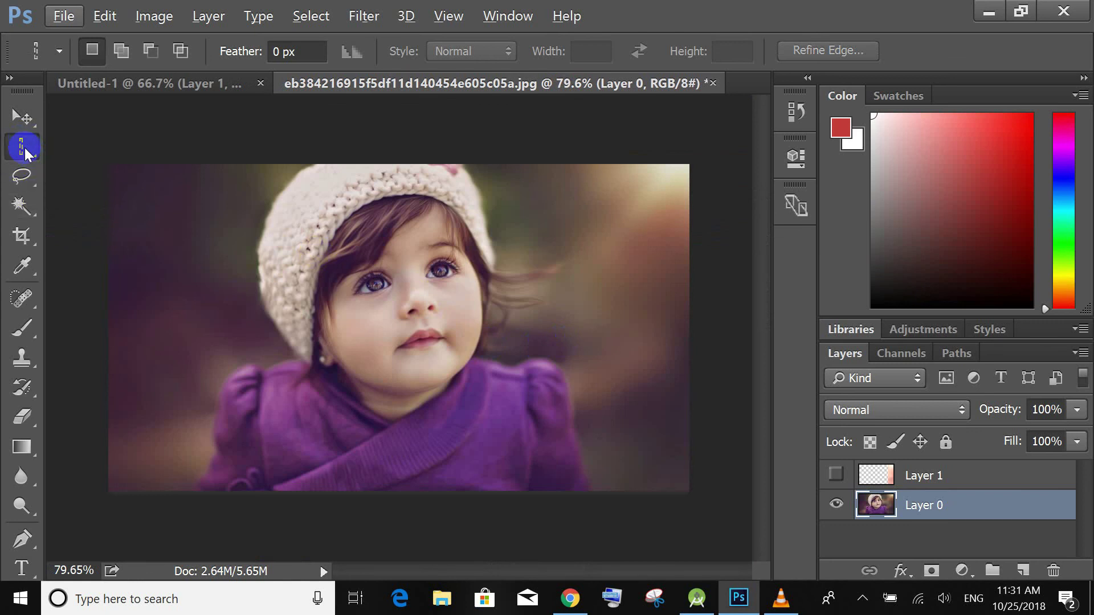
Make Layer 1 visible and move its pink strip to the photo's left side.
{"action": "left_click", "coordinate": [21, 118]}
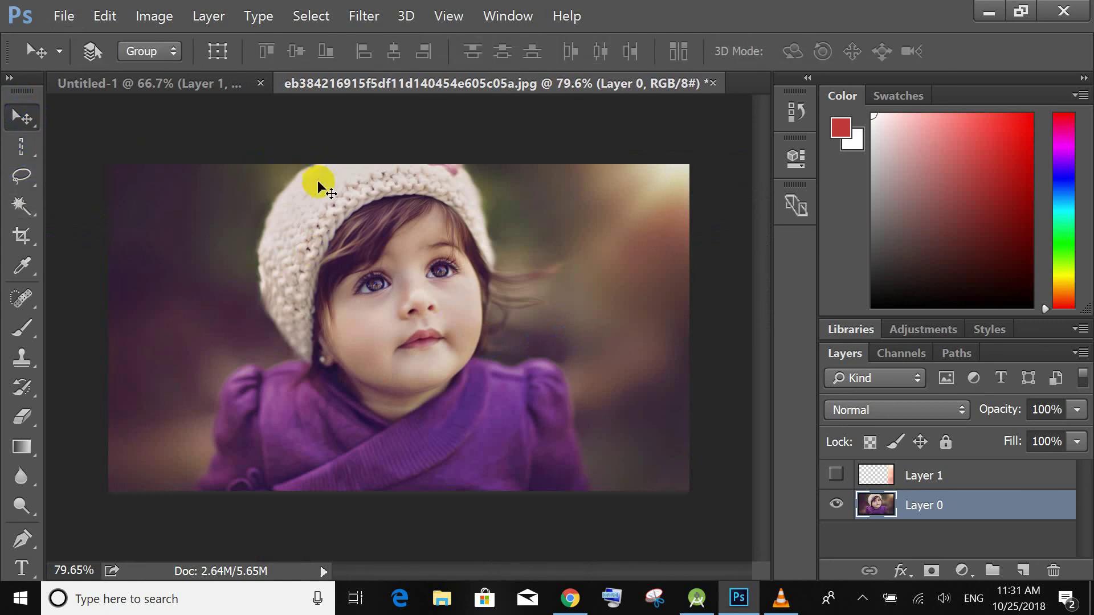
{"action": "left_click", "coordinate": [923, 476]}
{"action": "left_click", "coordinate": [836, 474]}
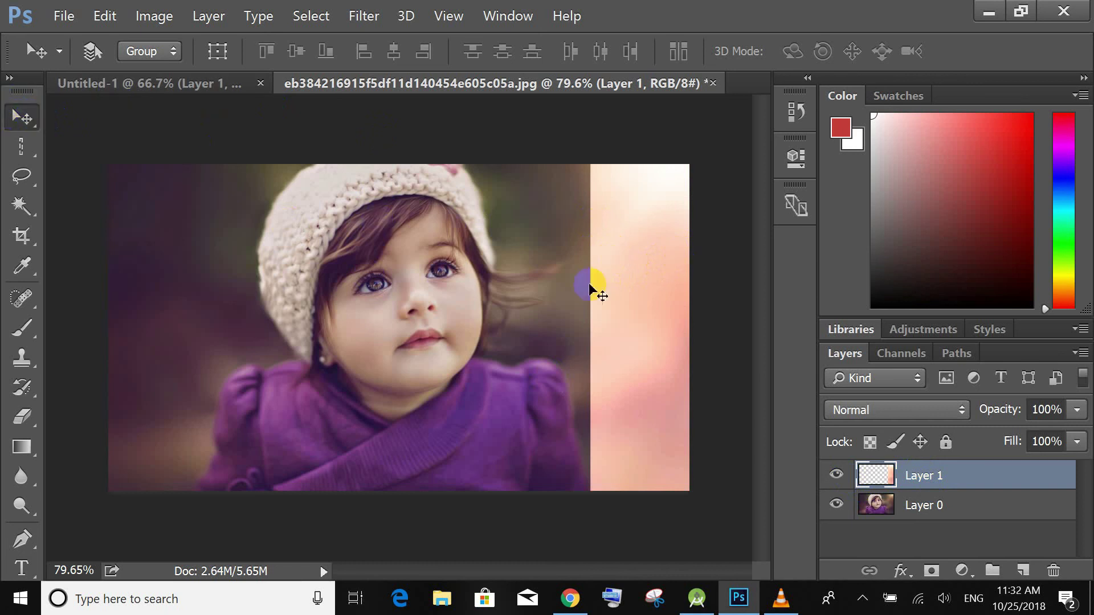
{"action": "mouse_move", "coordinate": [627, 293]}
{"action": "left_mouse_down"}
{"action": "mouse_move", "coordinate": [401, 296]}
{"action": "mouse_move", "coordinate": [460, 269]}
{"action": "mouse_move", "coordinate": [299, 236]}
{"action": "left_mouse_up"}
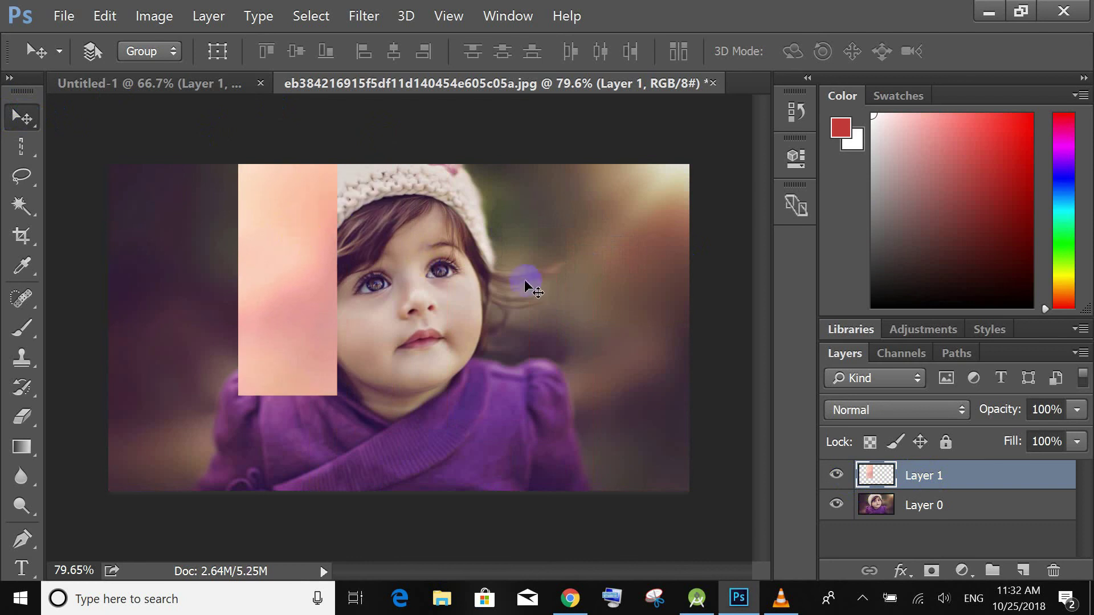
{"action": "left_click_drag", "start_coordinate": [536, 283], "coordinate": [485, 321]}
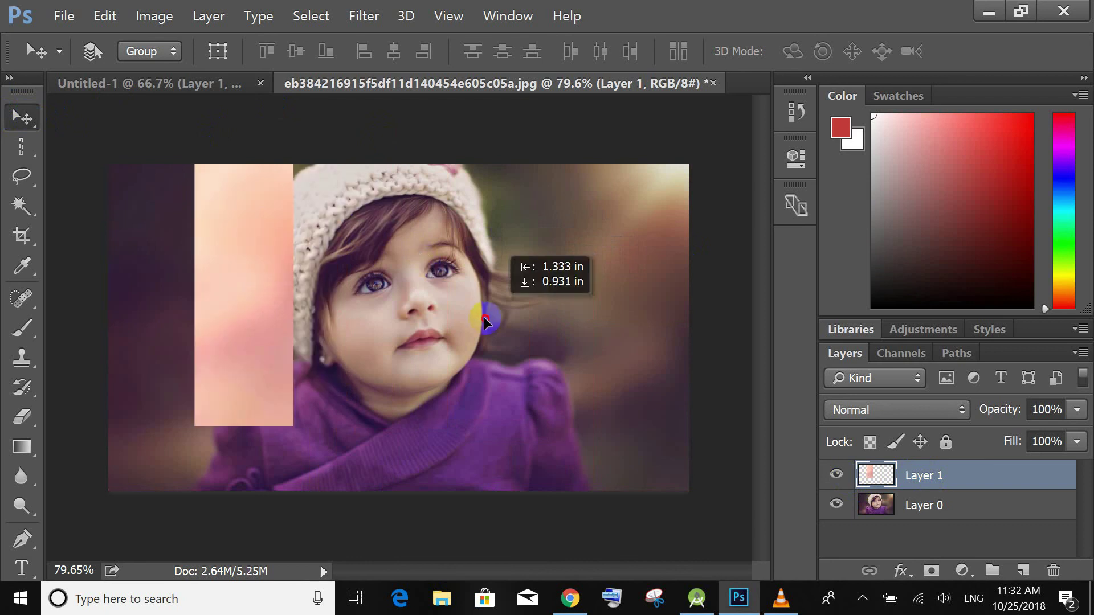
Drag Layer 0's girl photo down-left, then undo the move.
{"action": "left_click", "coordinate": [969, 506]}
{"action": "mouse_move", "coordinate": [599, 303]}
{"action": "left_mouse_down"}
{"action": "mouse_move", "coordinate": [537, 335]}
{"action": "mouse_move", "coordinate": [610, 288]}
{"action": "mouse_move", "coordinate": [526, 372]}
{"action": "mouse_move", "coordinate": [308, 246]}
{"action": "left_mouse_up"}
{"action": "key", "text": "ctrl"}
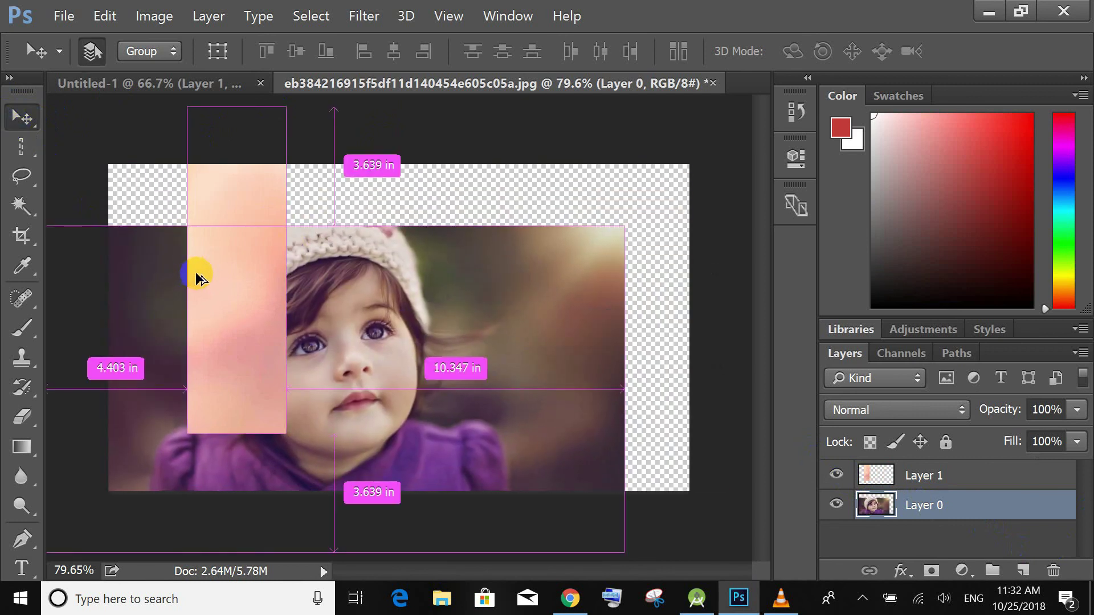
{"action": "key", "text": "ctrl+alt+z"}
{"action": "key", "text": "ctrl+alt+z"}
{"action": "key", "text": "ctrl+alt+z"}
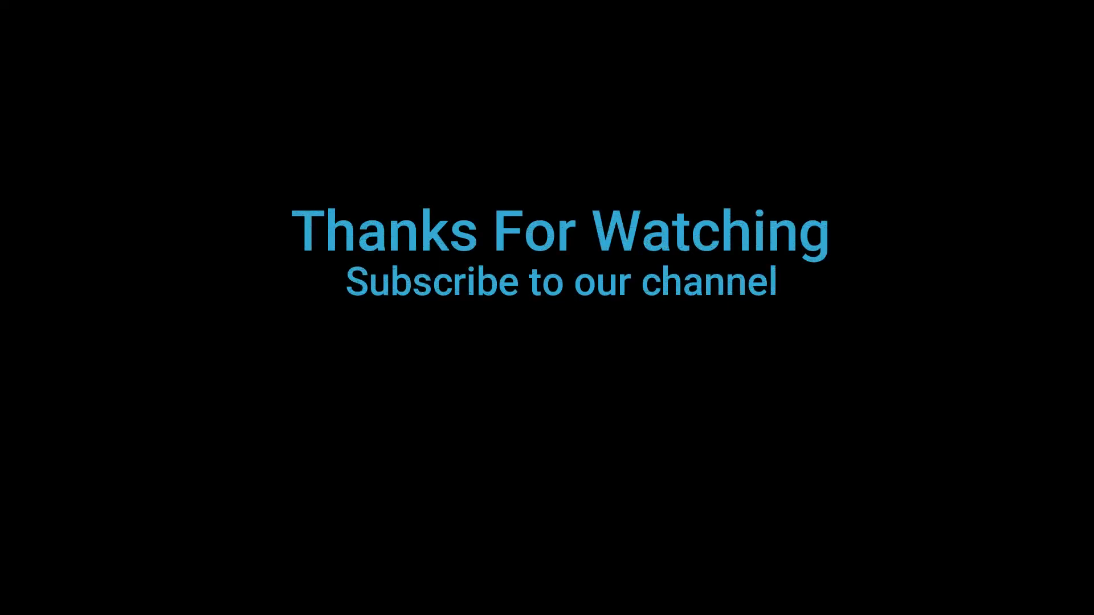